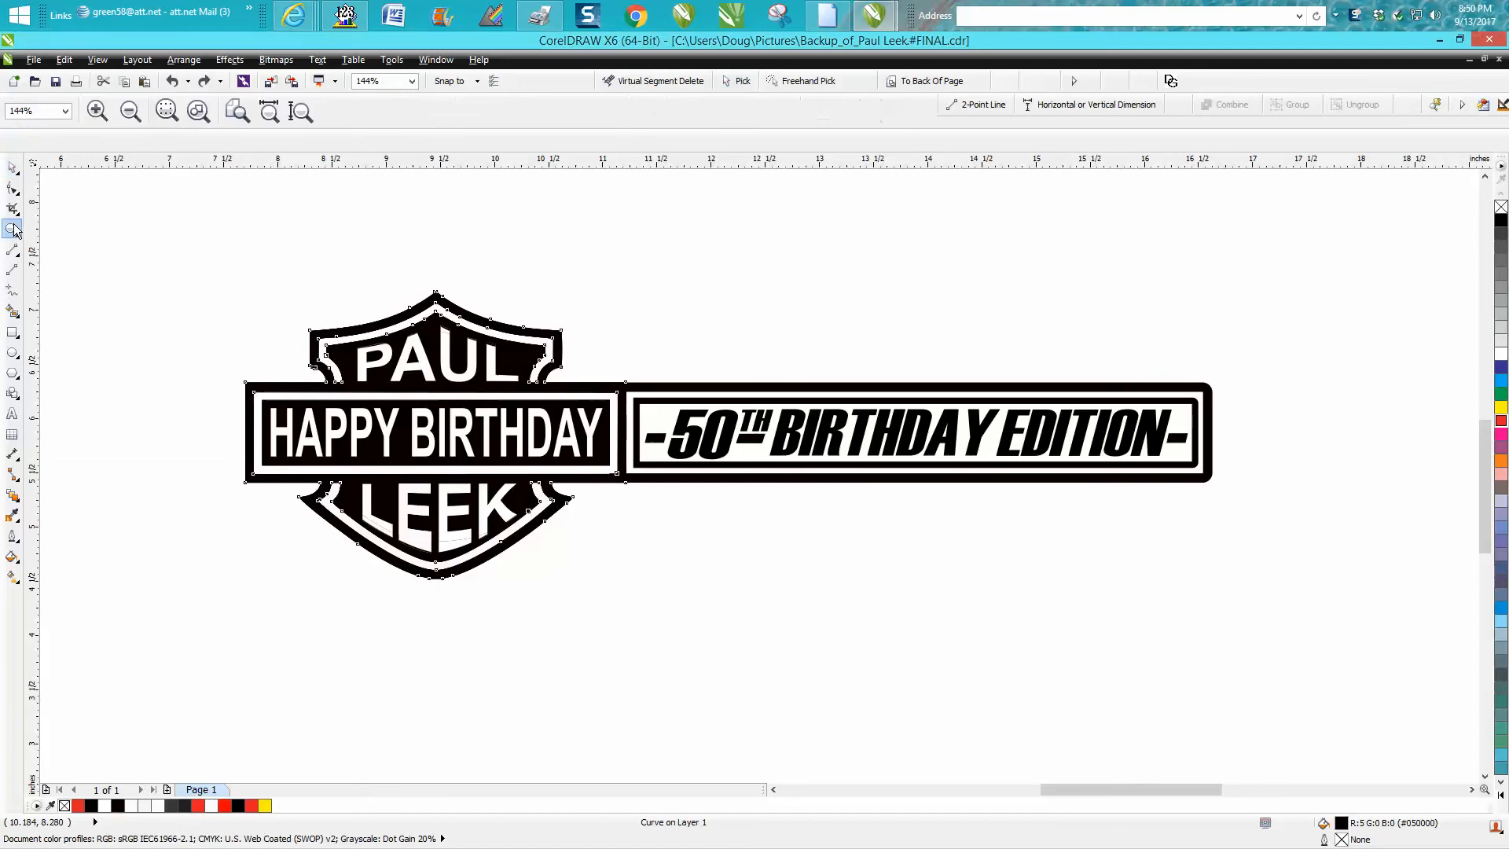
Examine the badge and its lettering up close in Wireframe view for overlapping outlines
left_click_drag(197, 247, 771, 651)
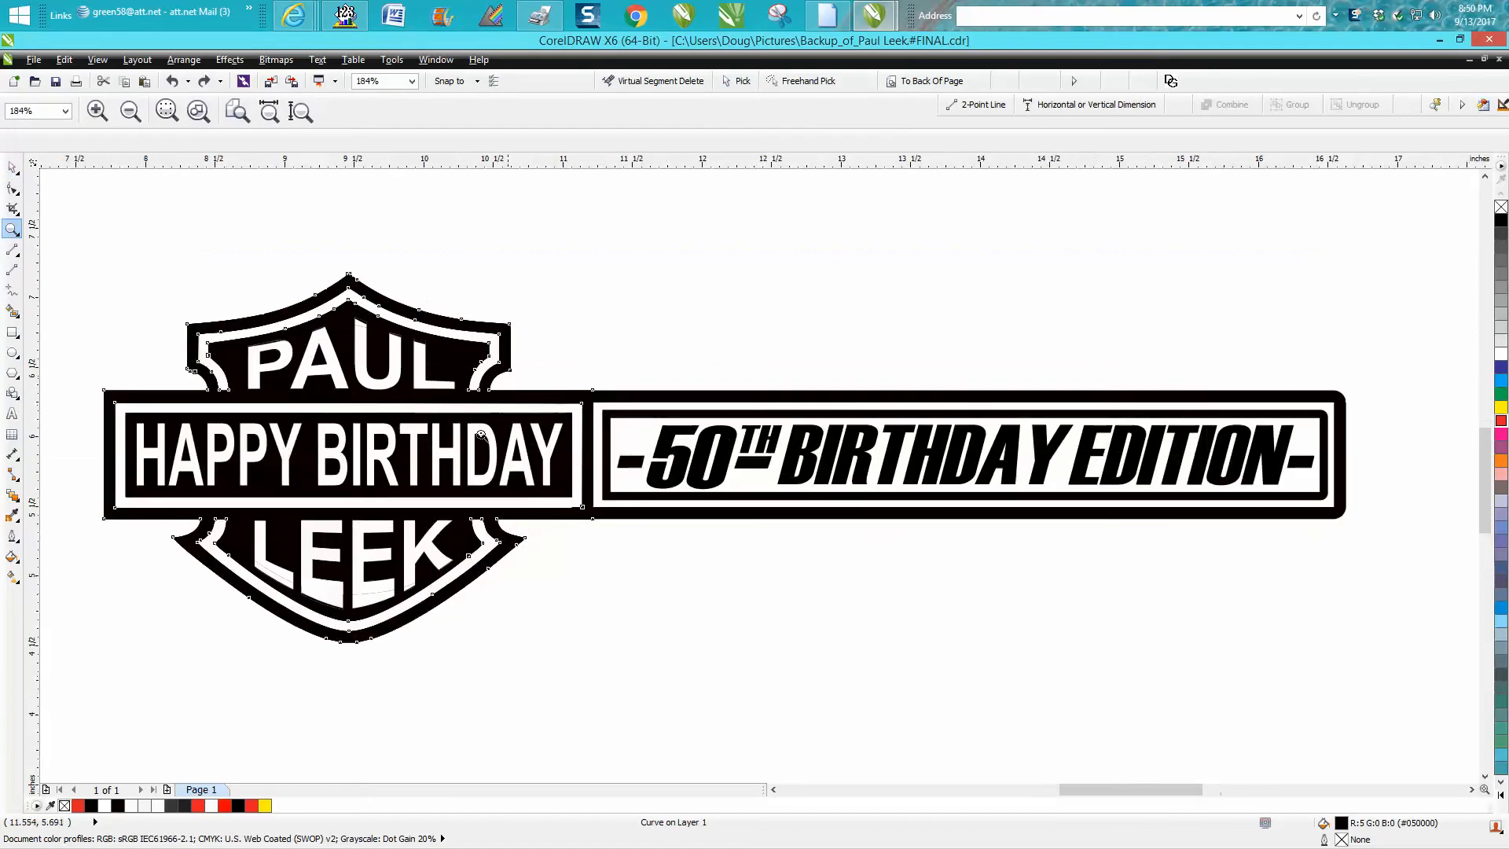
scroll(463, 421, "down", 1)
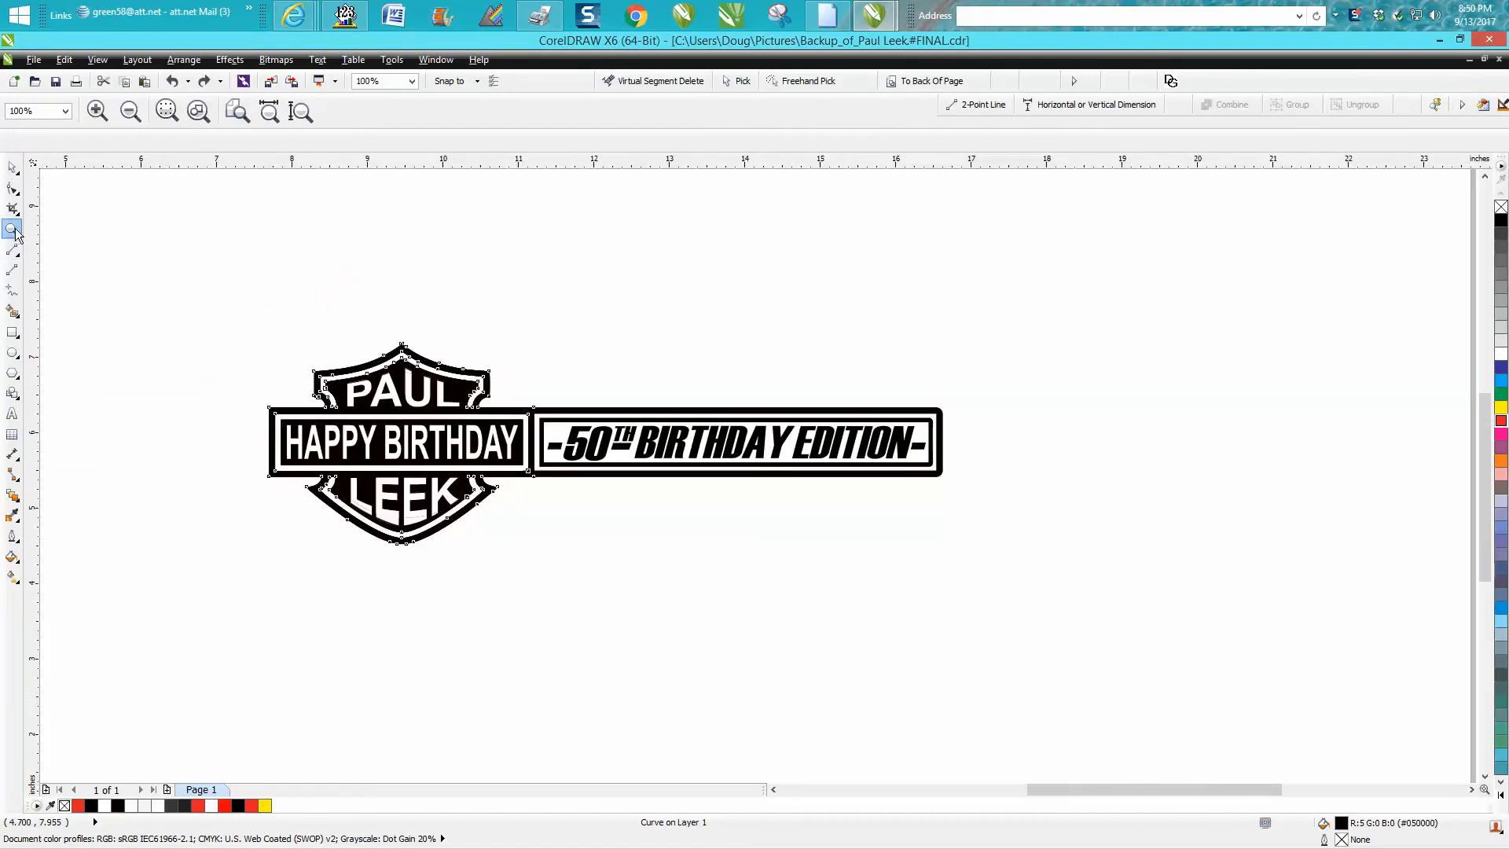
left_click_drag(219, 319, 1062, 596)
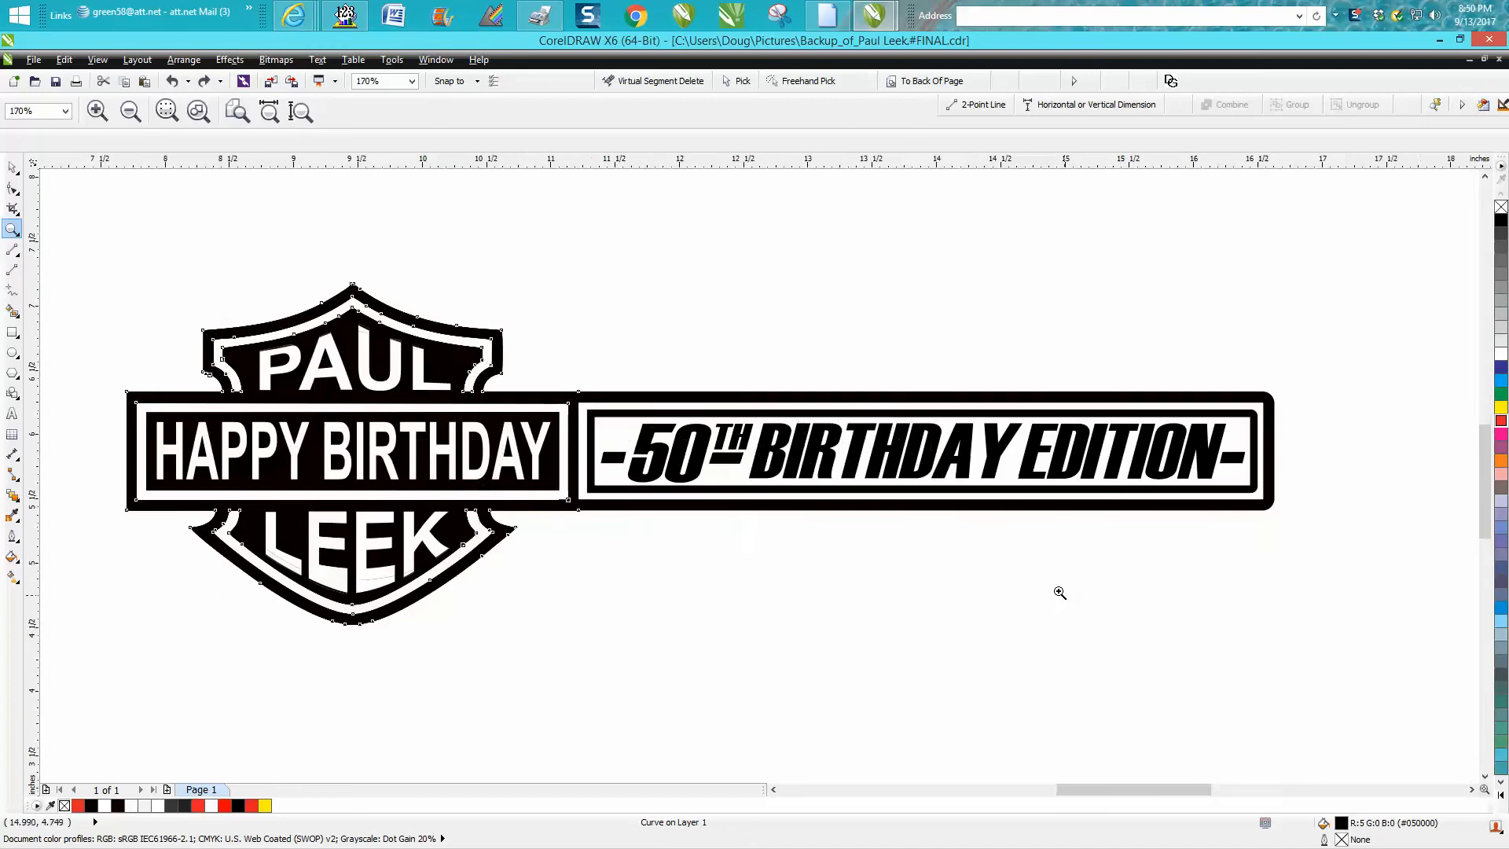
left_click(12, 168)
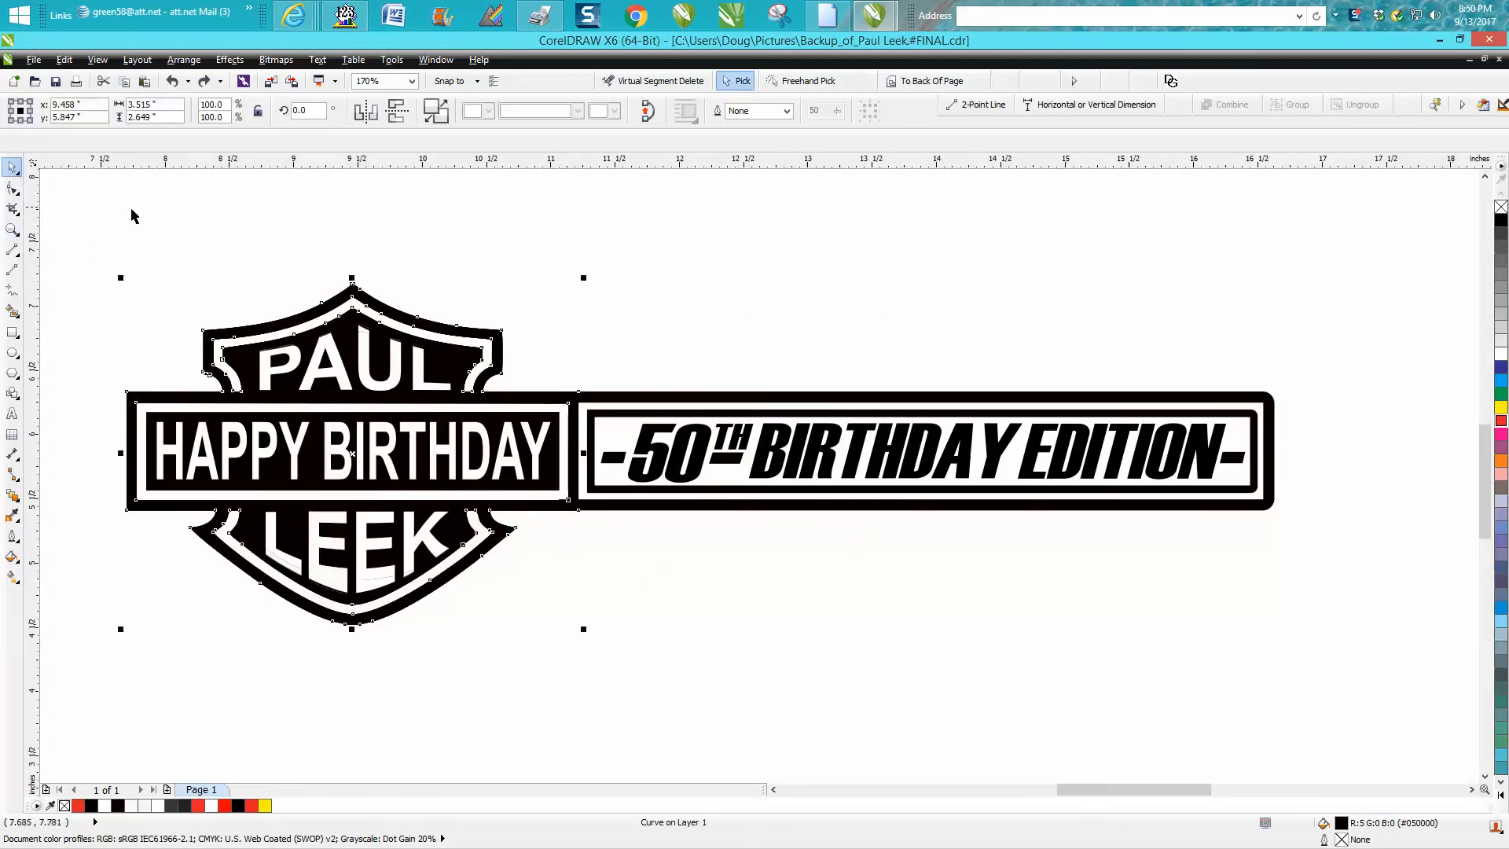
left_click(97, 60)
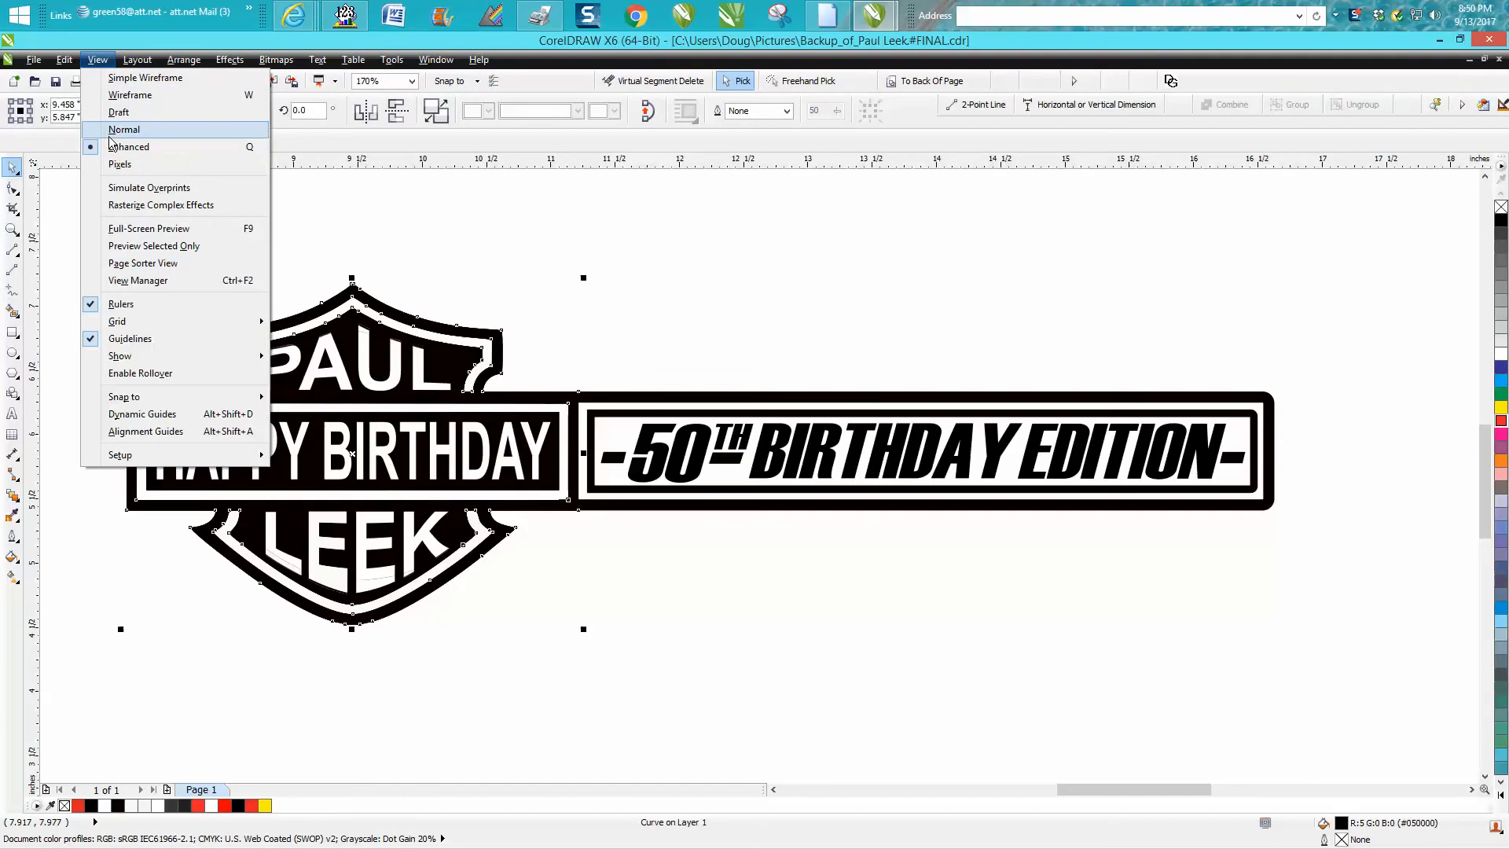
left_click(127, 95)
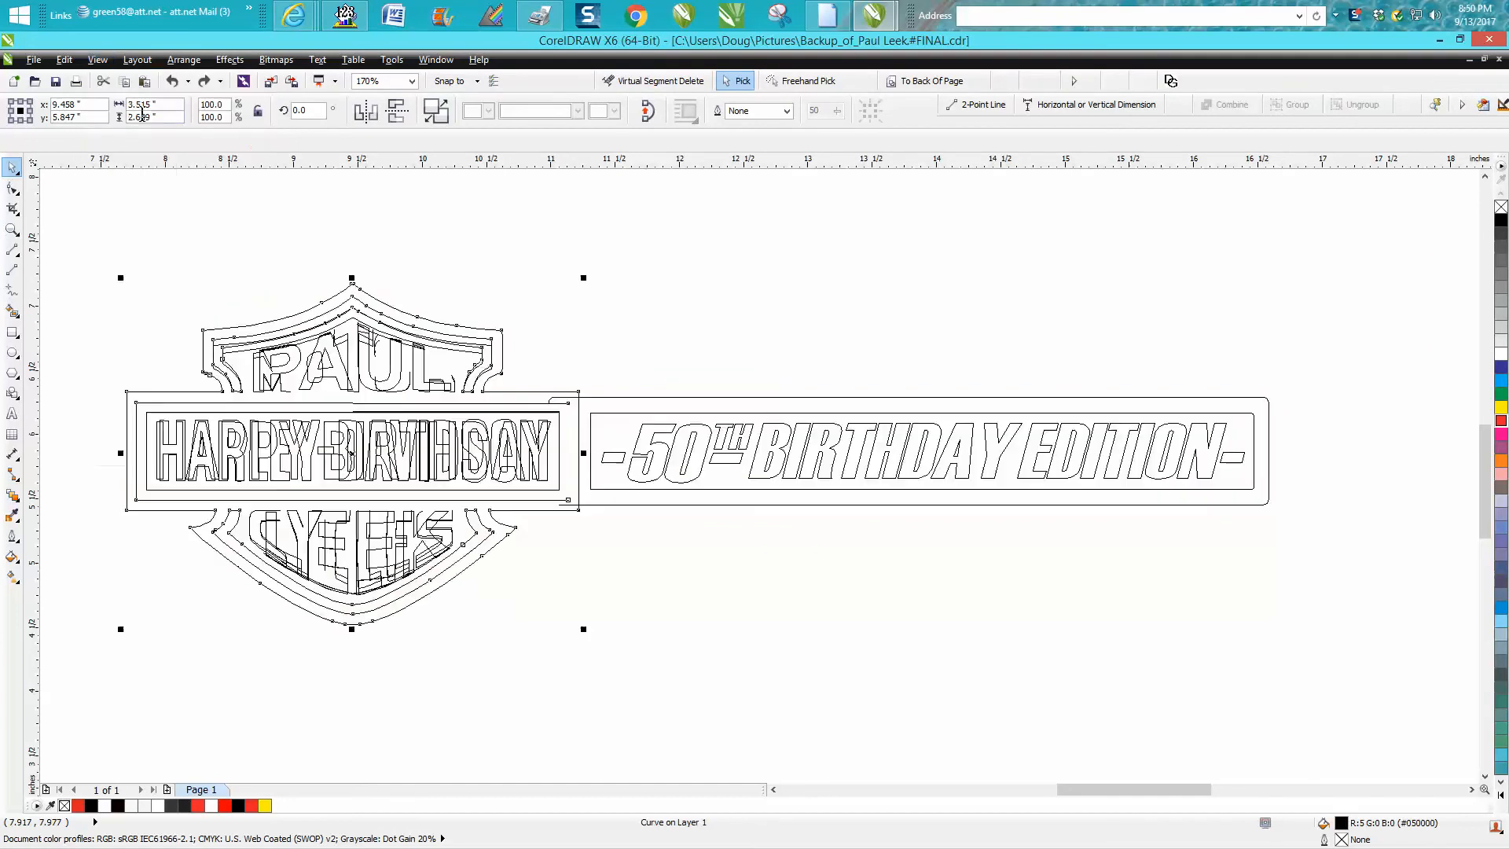
left_click(13, 228)
left_click_drag(236, 324, 533, 441)
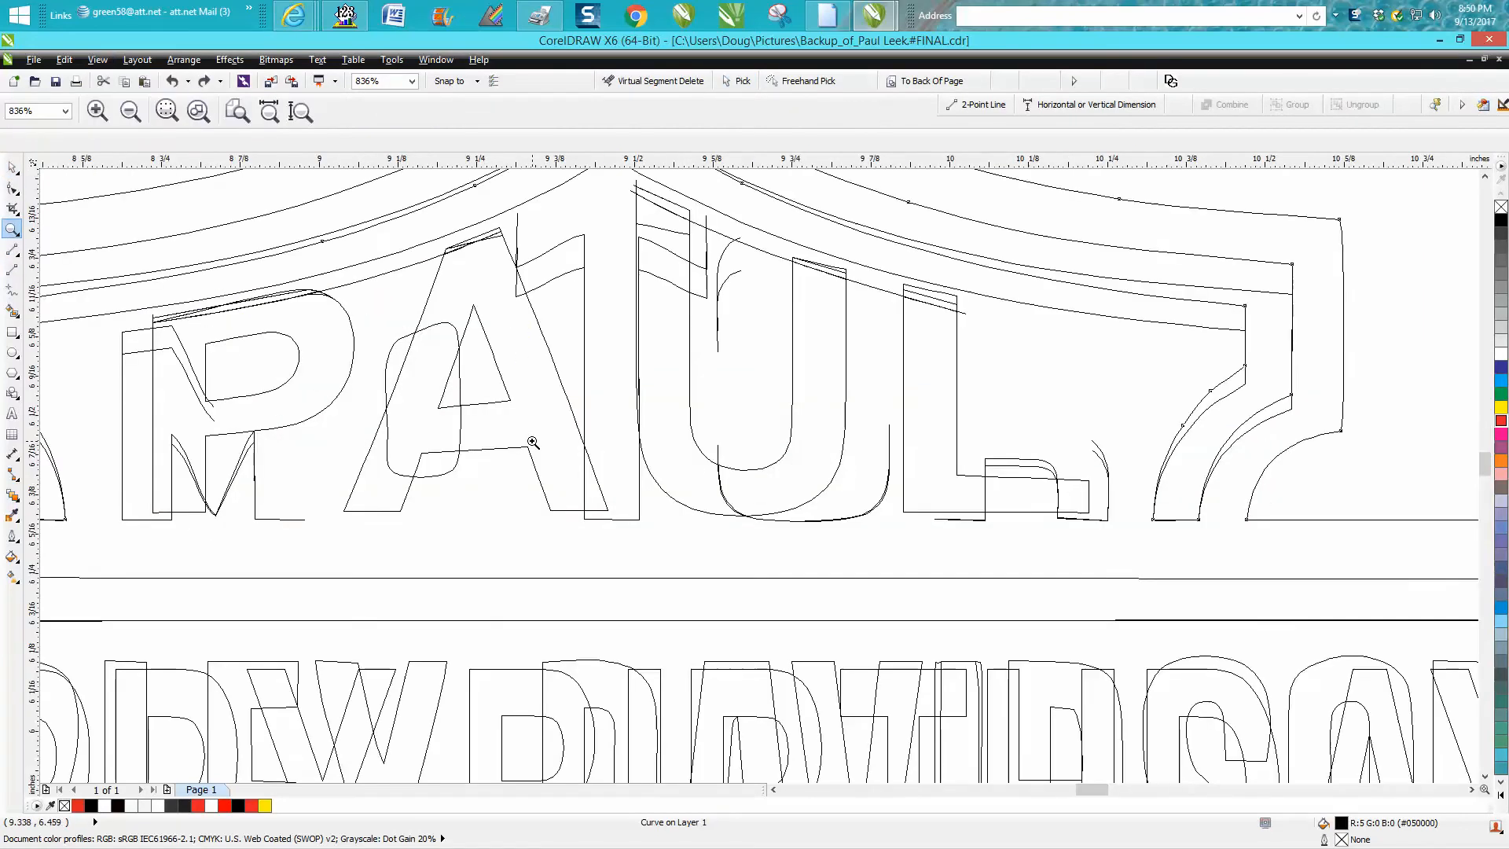
scroll(533, 439, "down", 3)
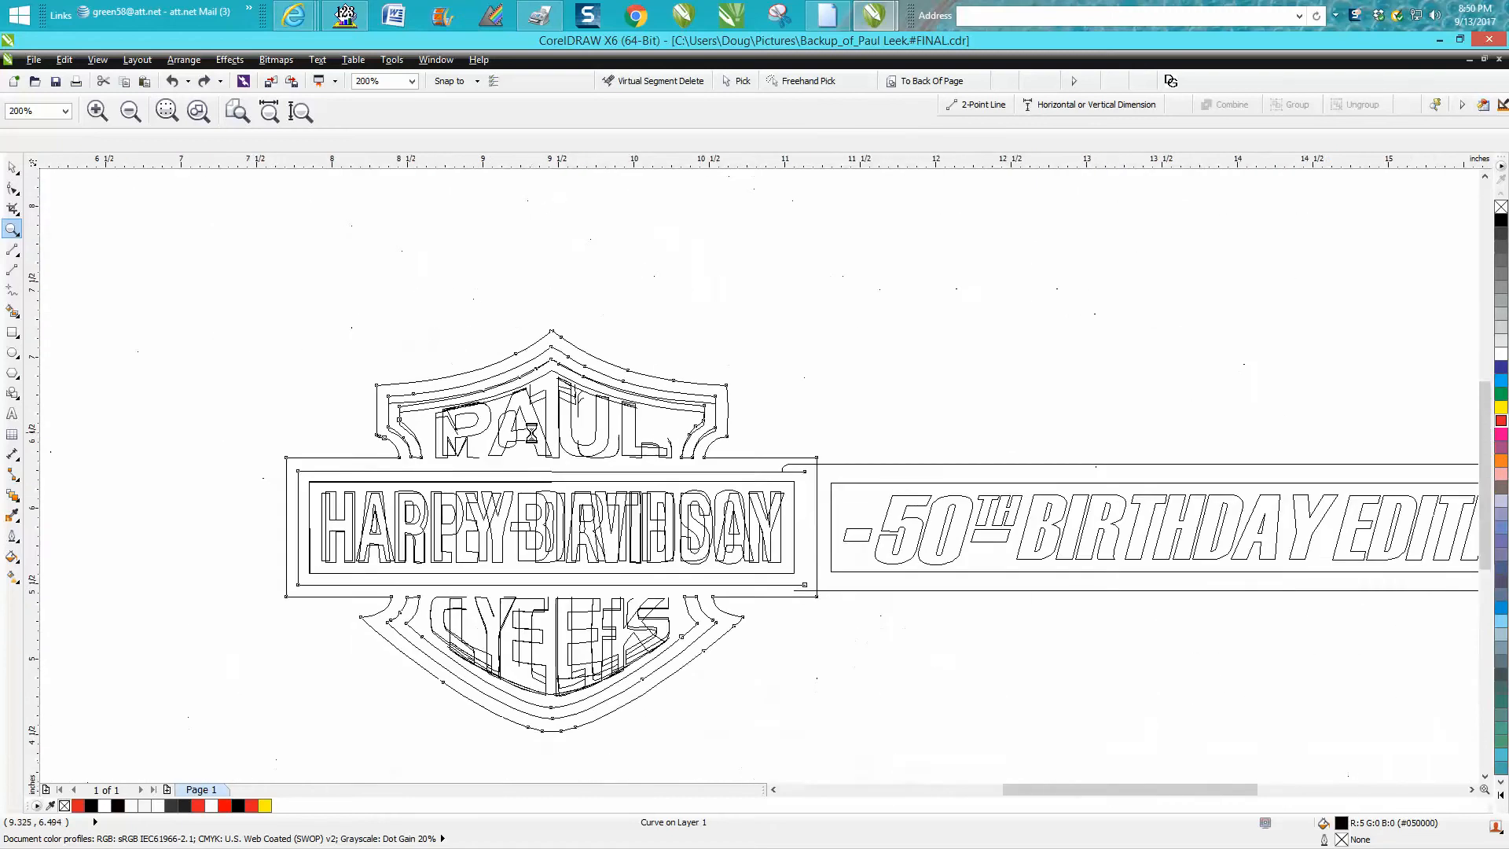
Undo the last change to the edition plate's border and return the display to Enhanced view
left_click(172, 82)
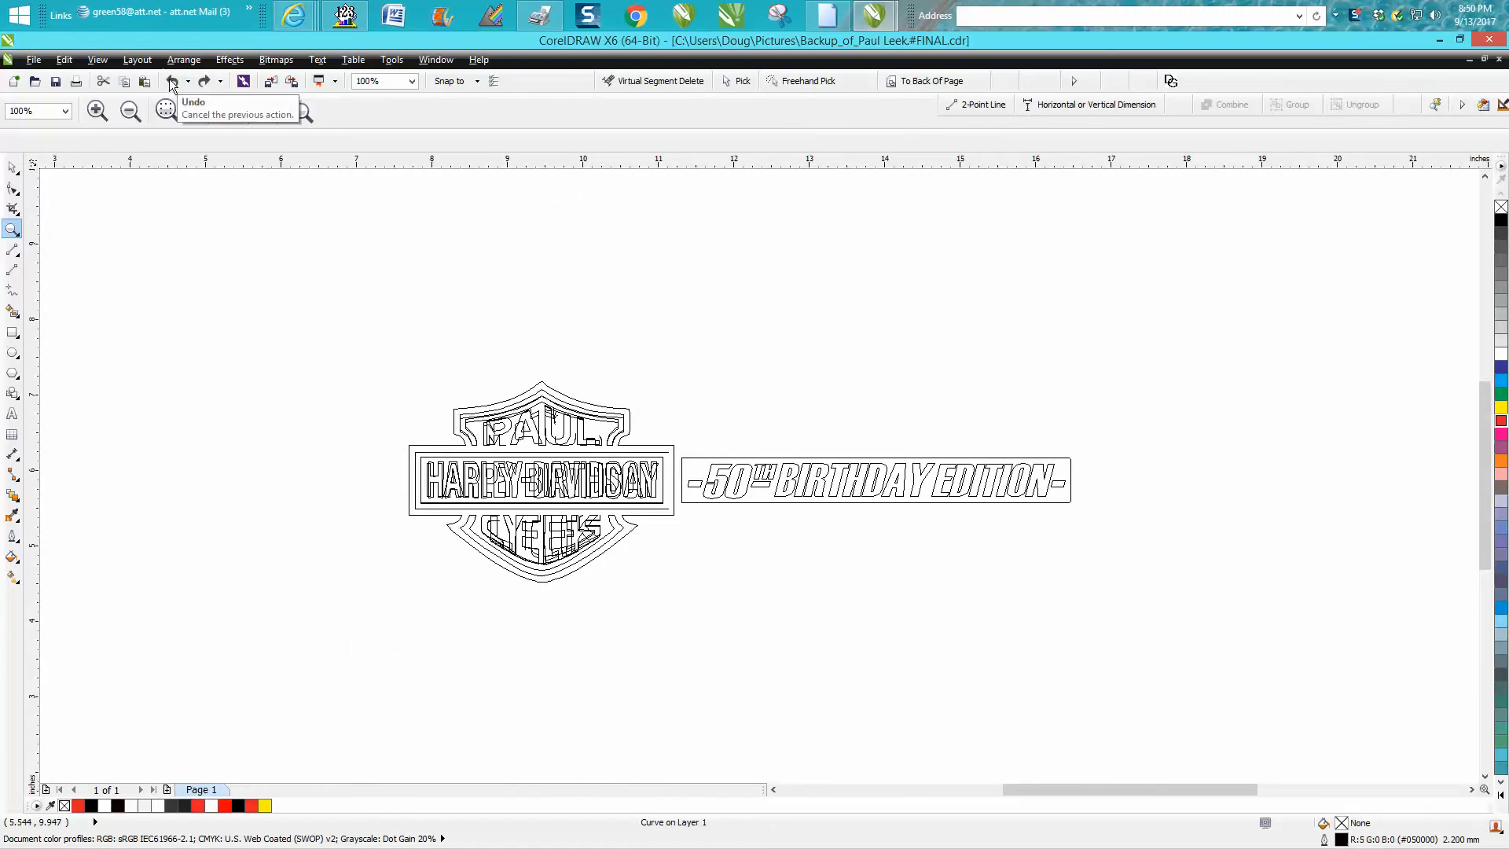
left_click(97, 60)
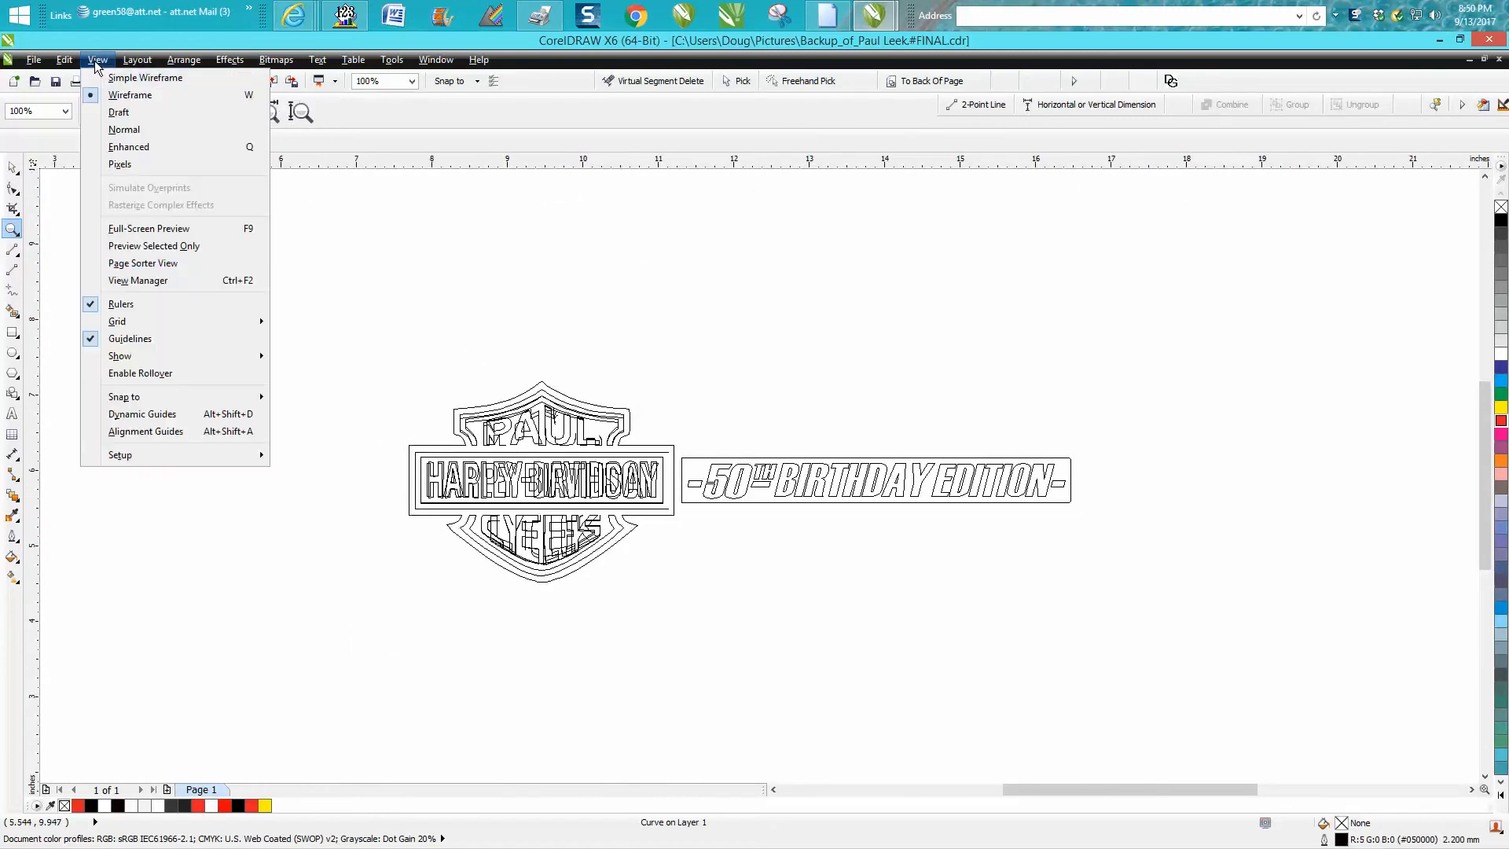
left_click(125, 149)
Draw a rectangle about 10.47 by 3.73 inches around the artwork, fill it yellow and send it to the back of the page
left_click(12, 332)
left_click_drag(332, 349, 1123, 631)
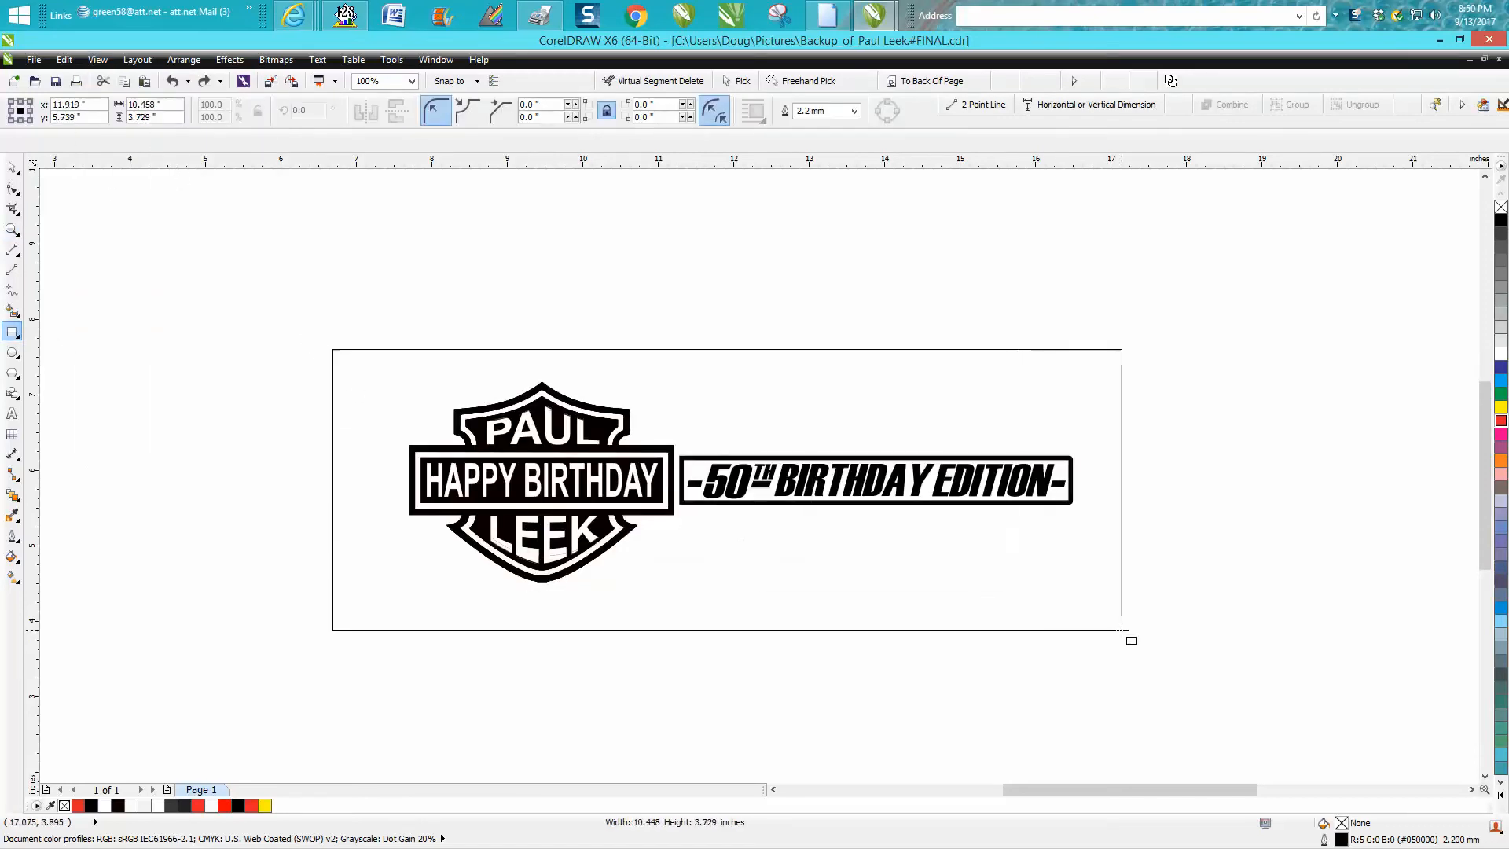
left_click(1501, 407)
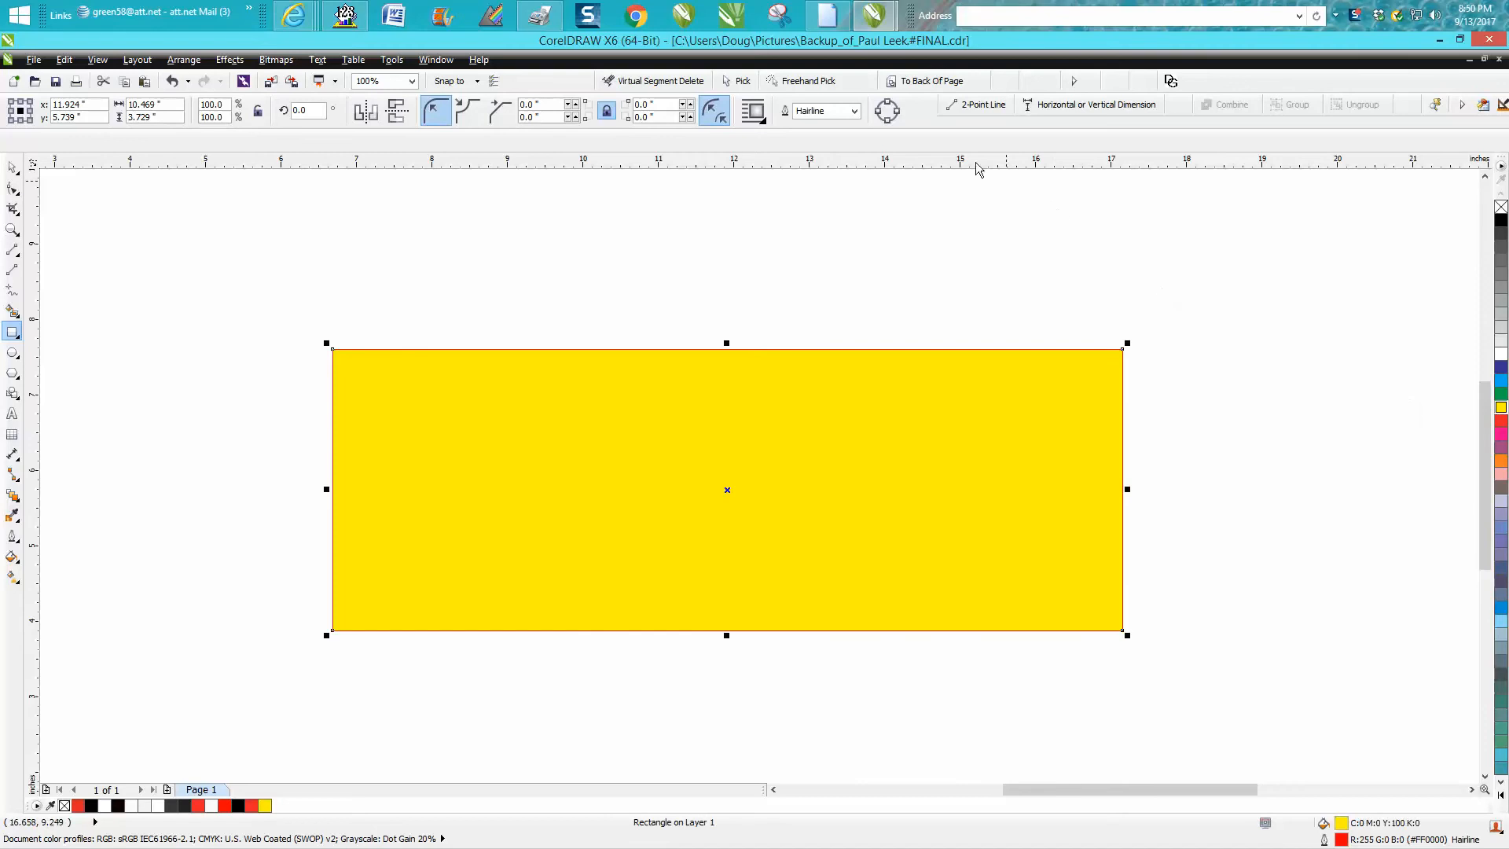
left_click(920, 81)
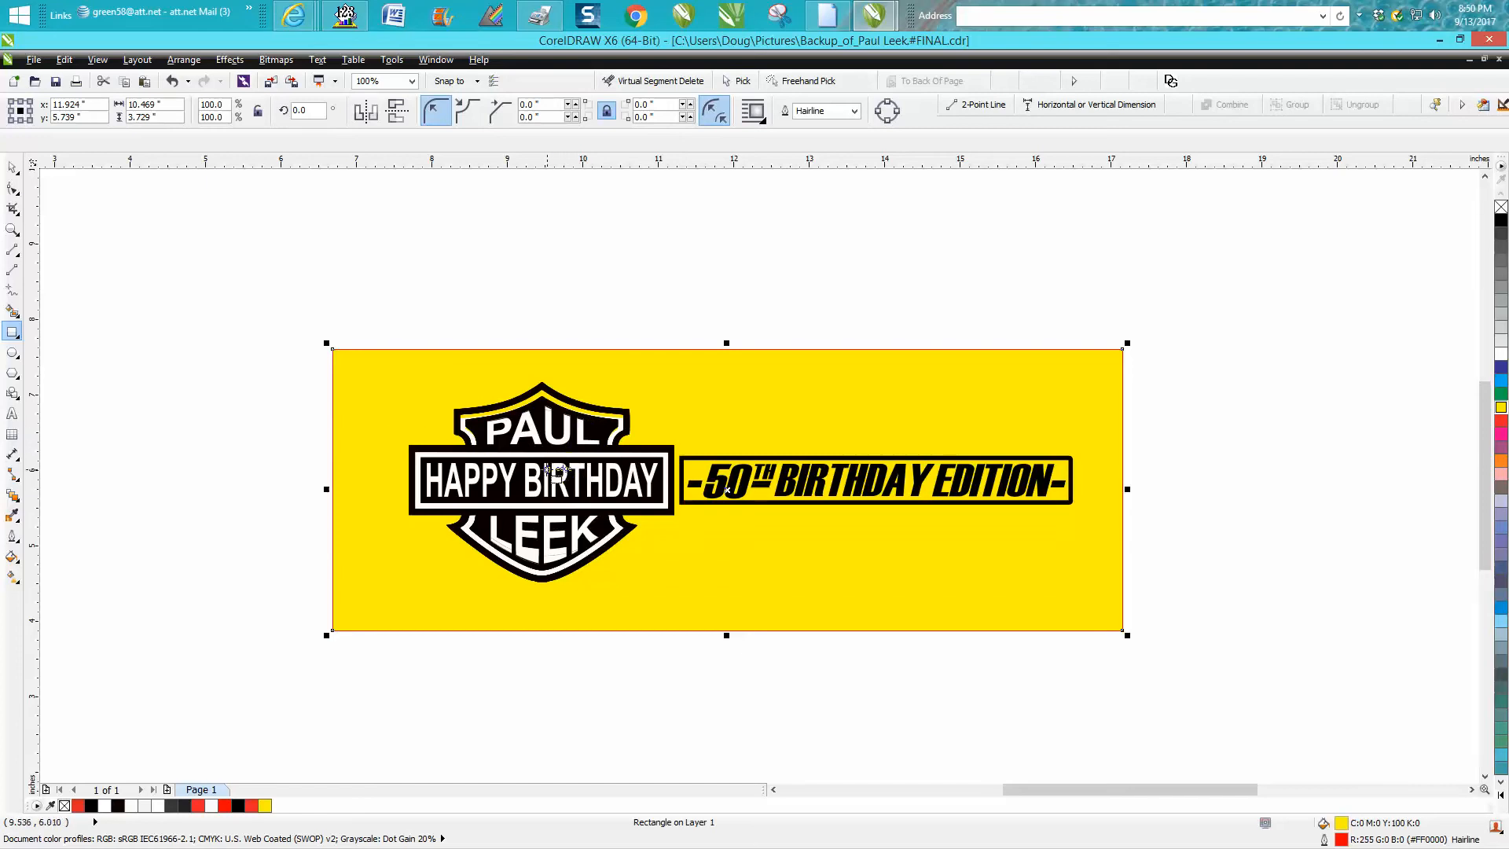
Select the black badge shape and move it 5 inches straight up, off the yellow rectangle
left_click(12, 230)
left_click_drag(387, 345, 1247, 687)
right_click(849, 616)
left_click(12, 168)
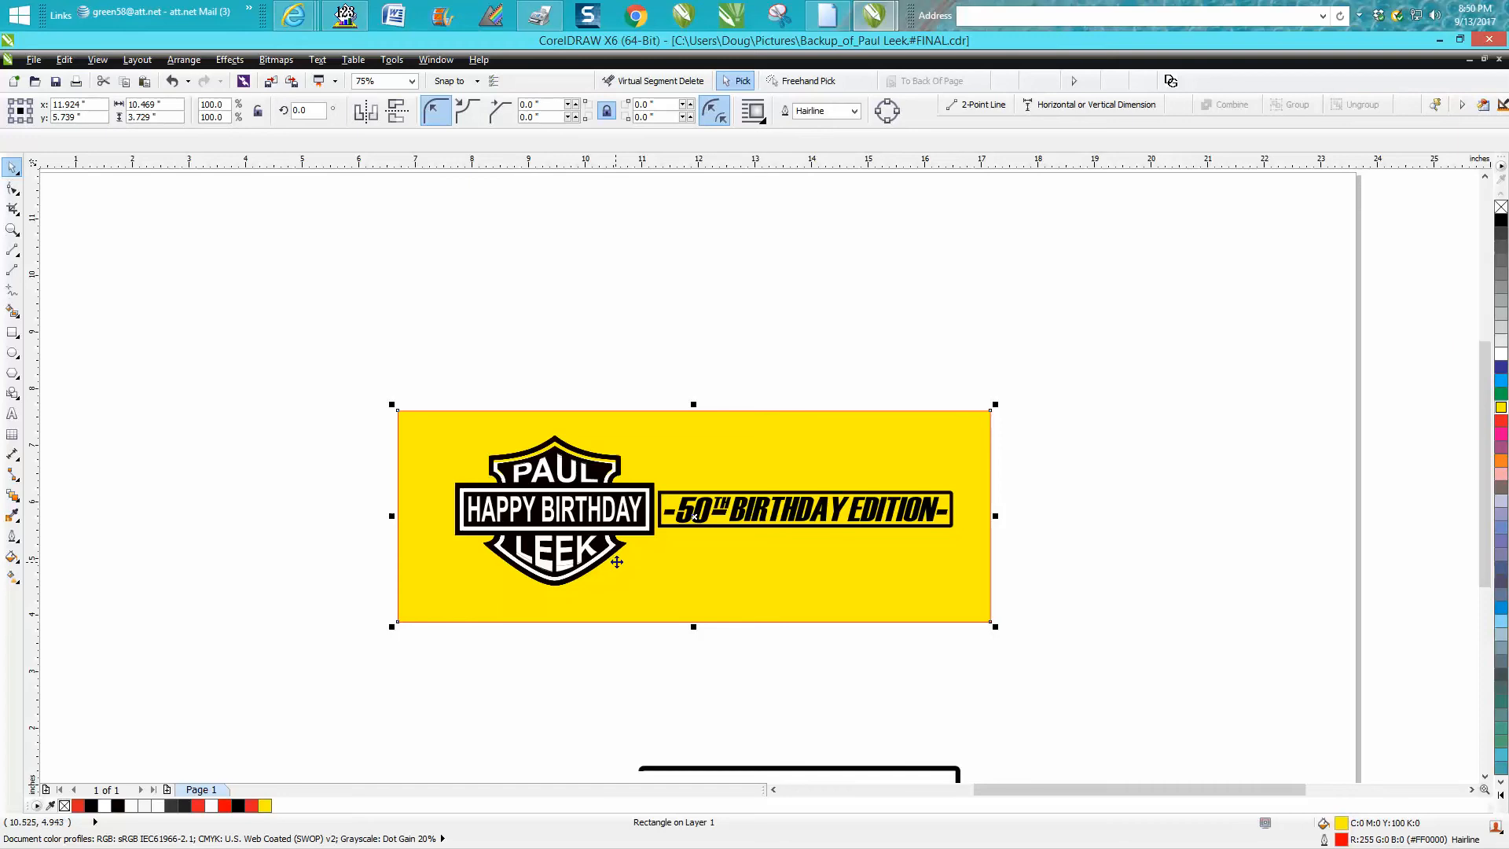
left_click(12, 230)
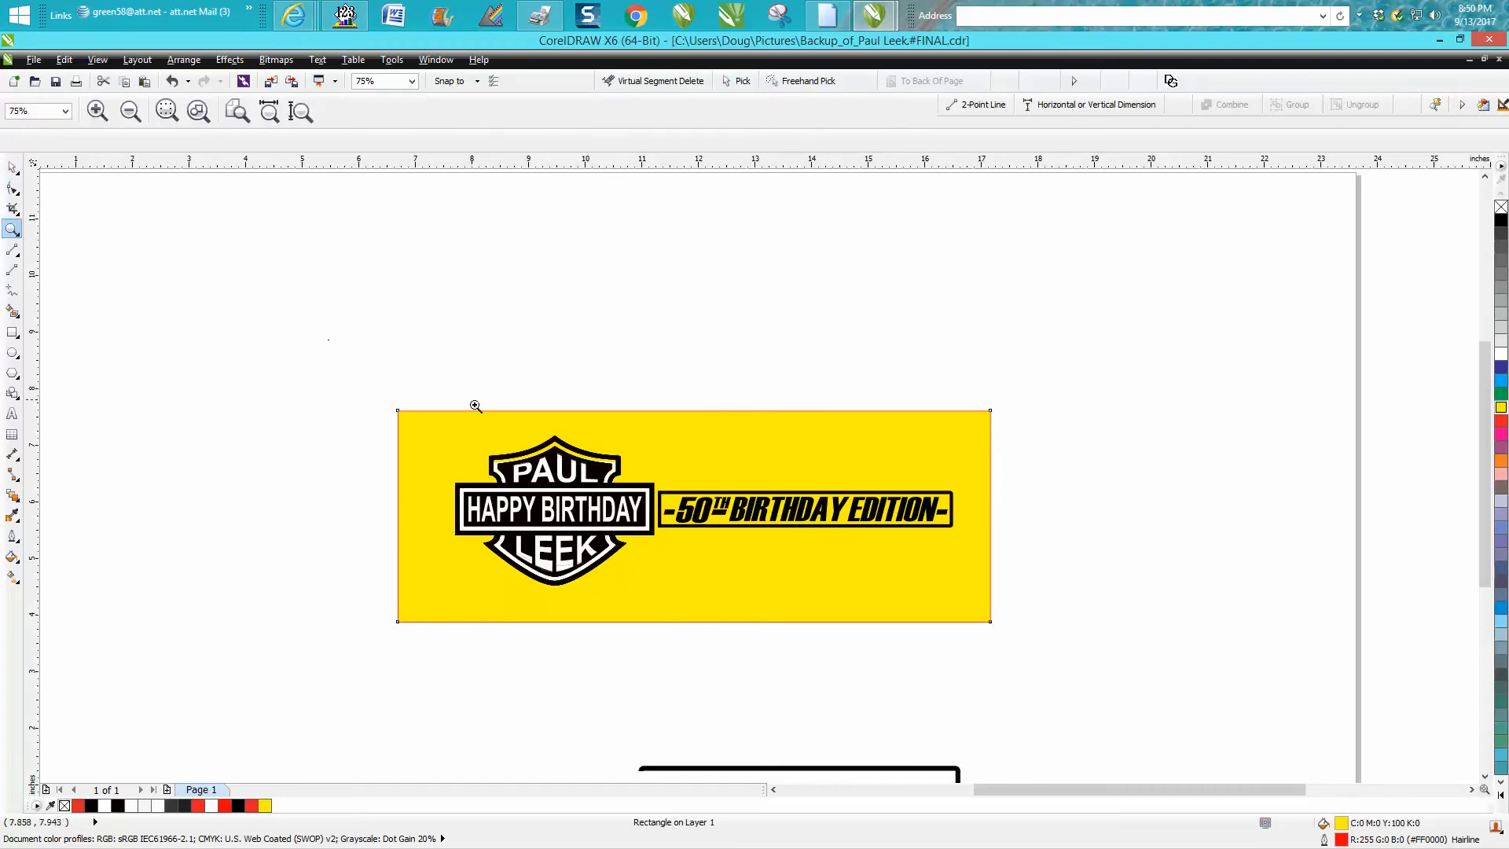
left_click(12, 167)
left_click(569, 389)
left_click(583, 456)
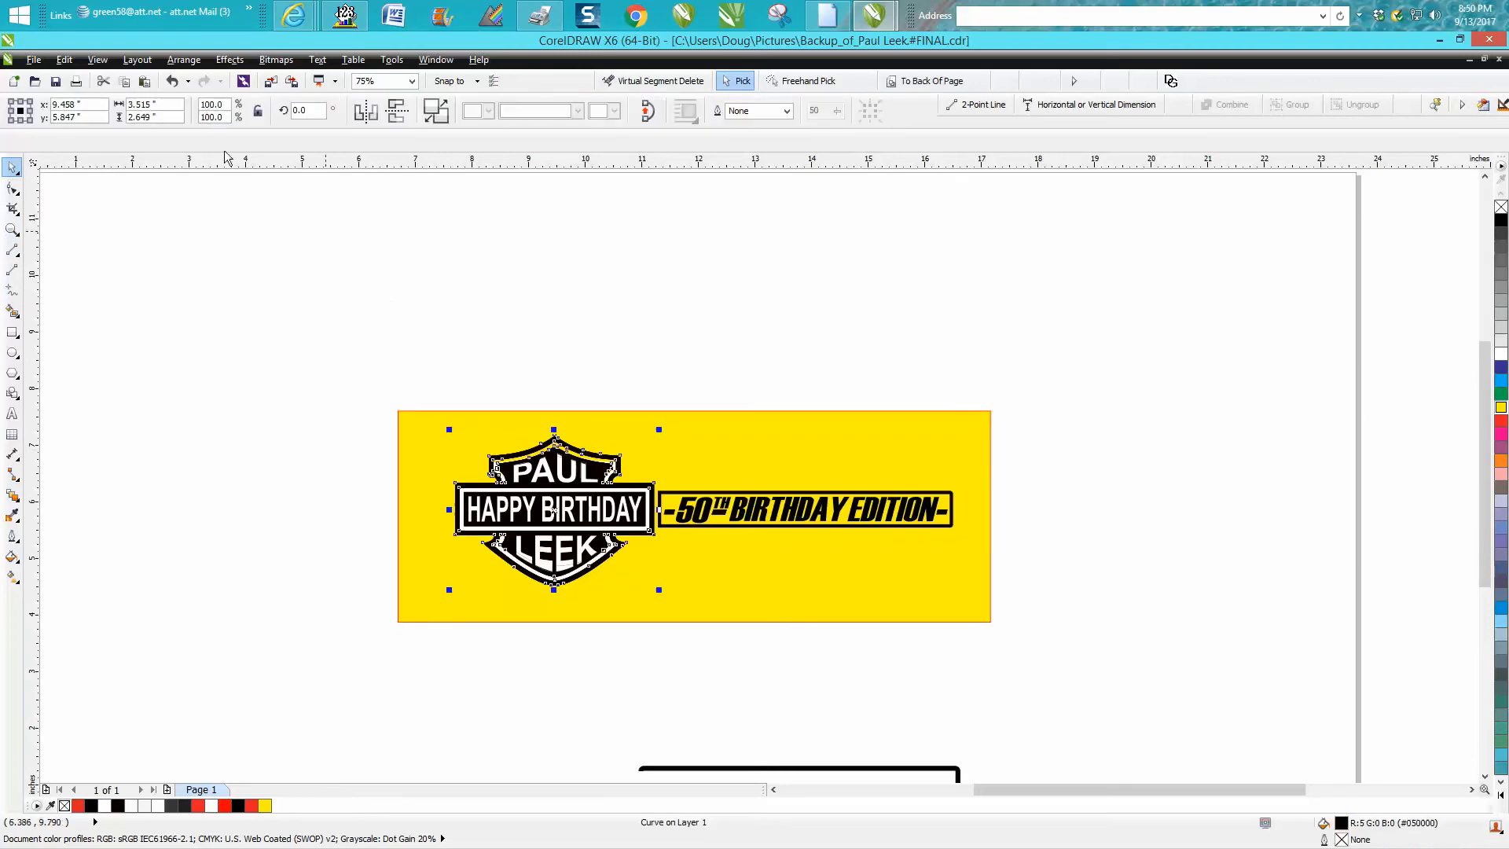
left_click(183, 60)
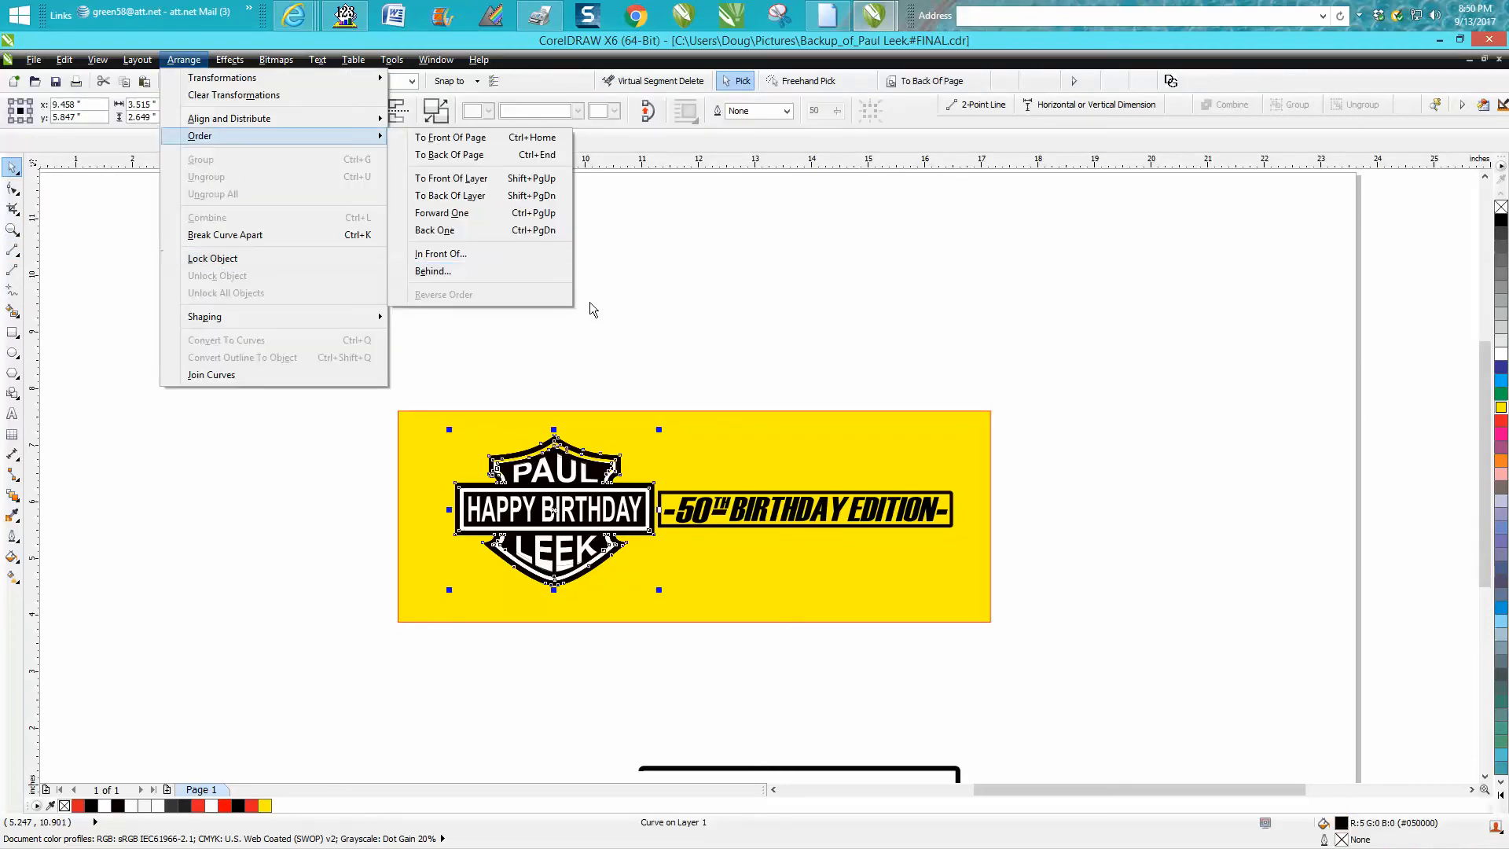
left_click(541, 297)
key("Up")
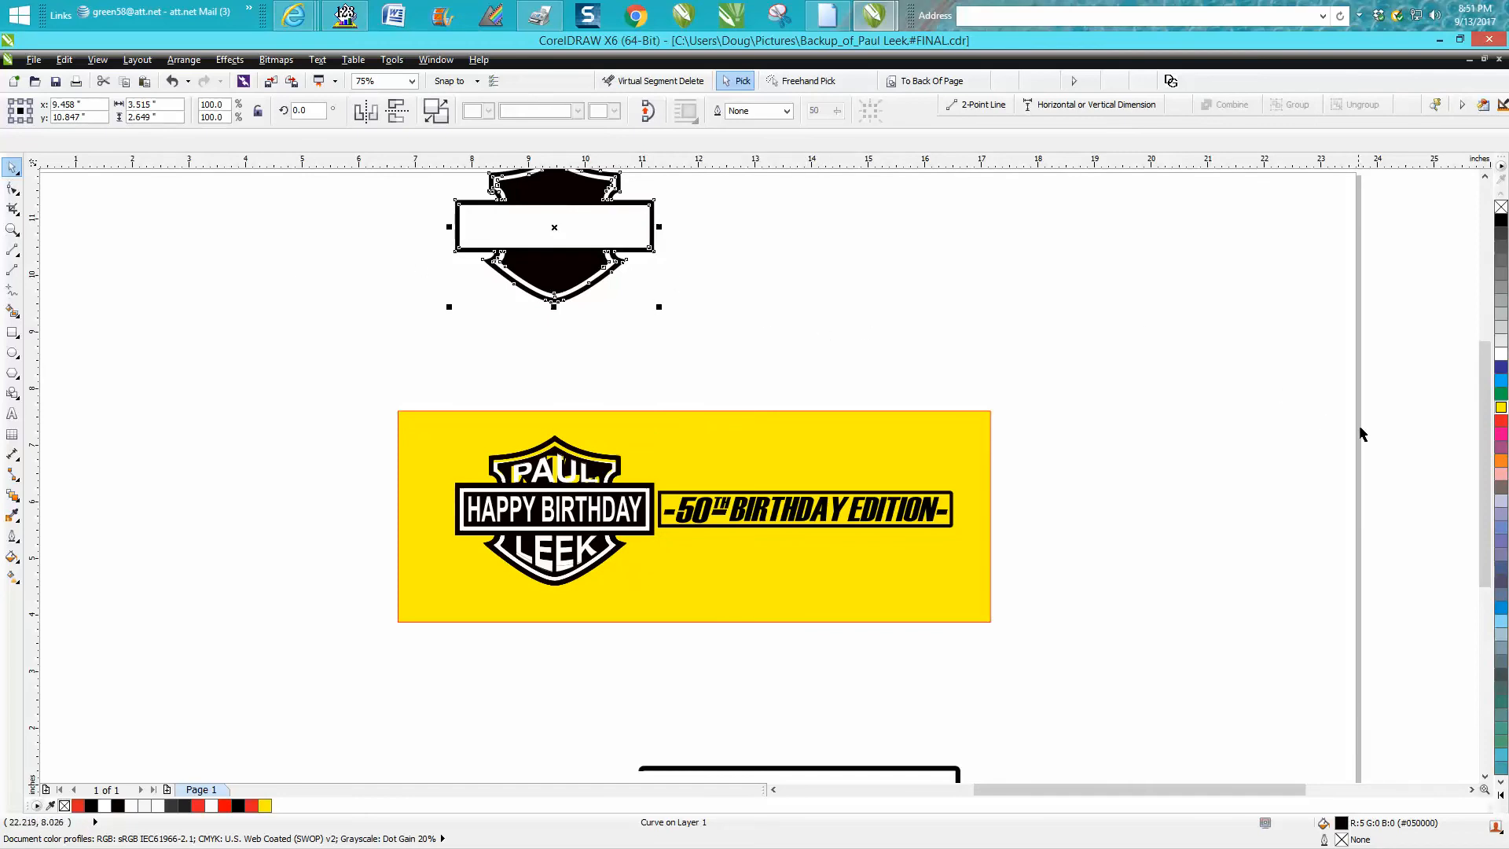
Remove the fill from the moved badge shape and give it a red hairline outline
left_click_drag(1486, 460, 1486, 444)
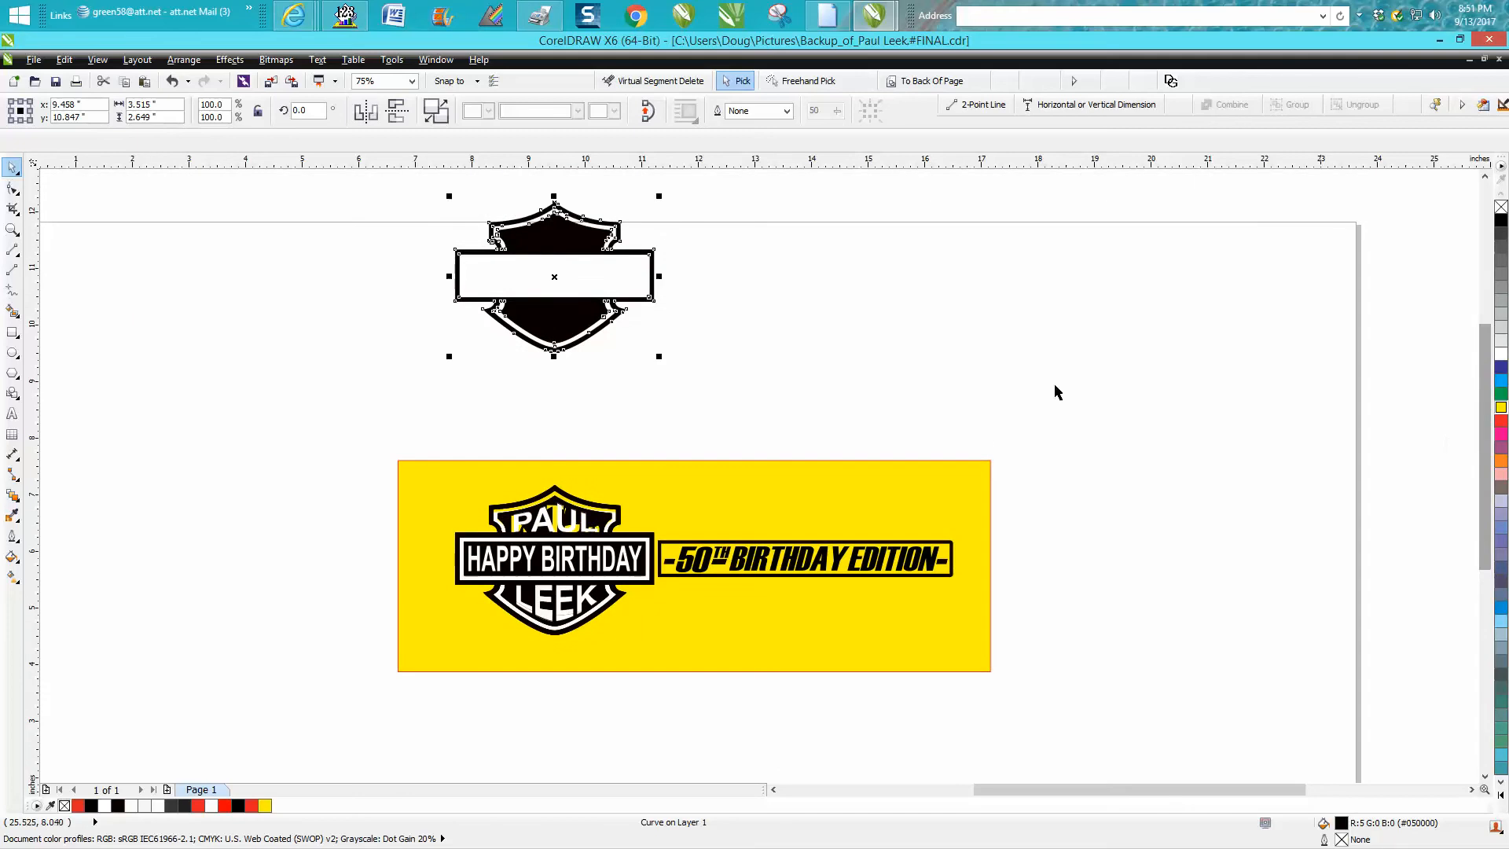
left_click(1502, 207)
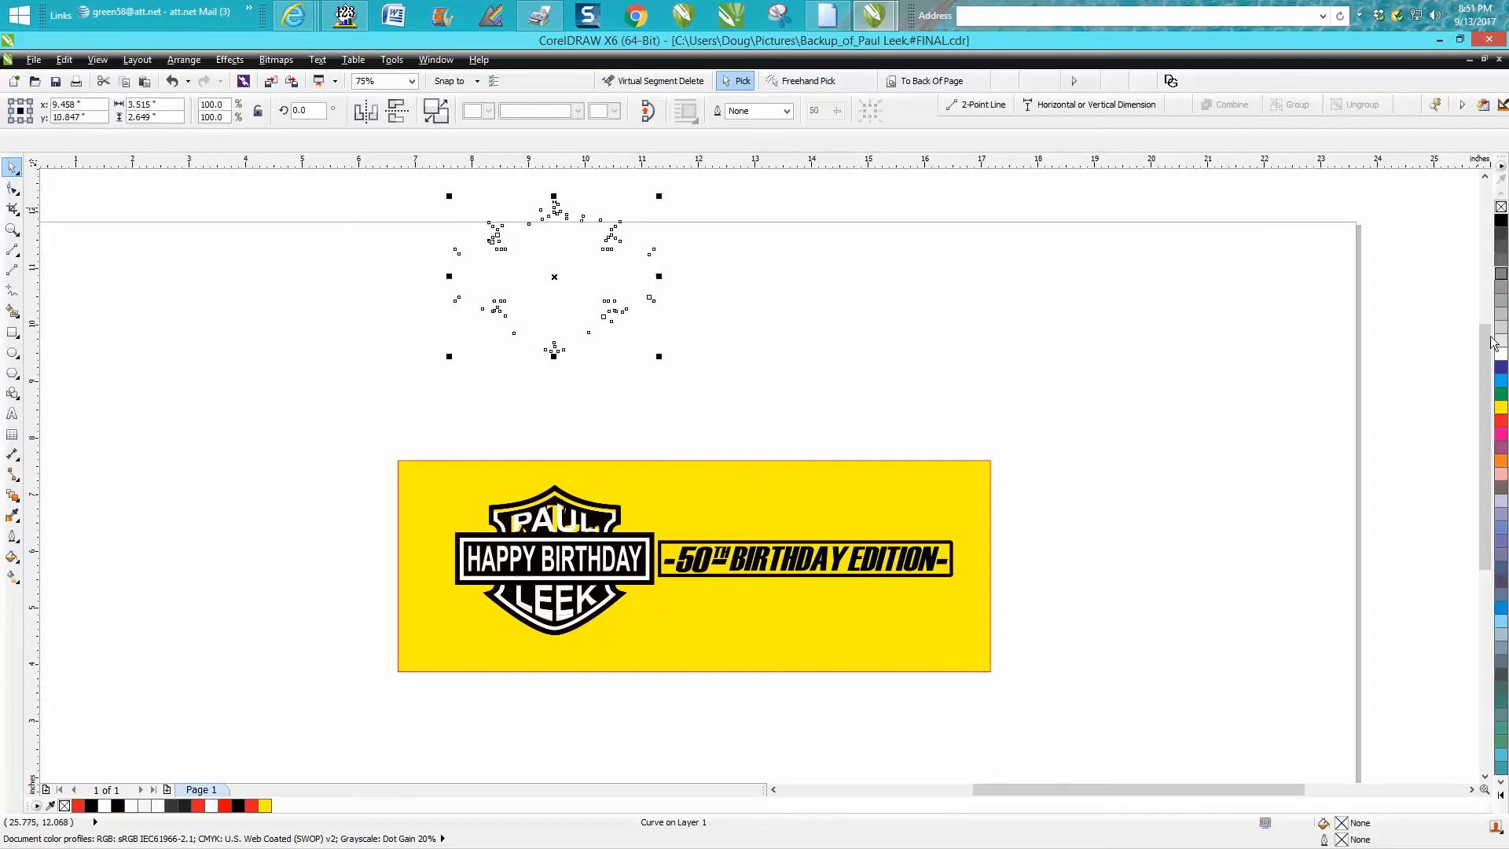
right_click(1501, 421)
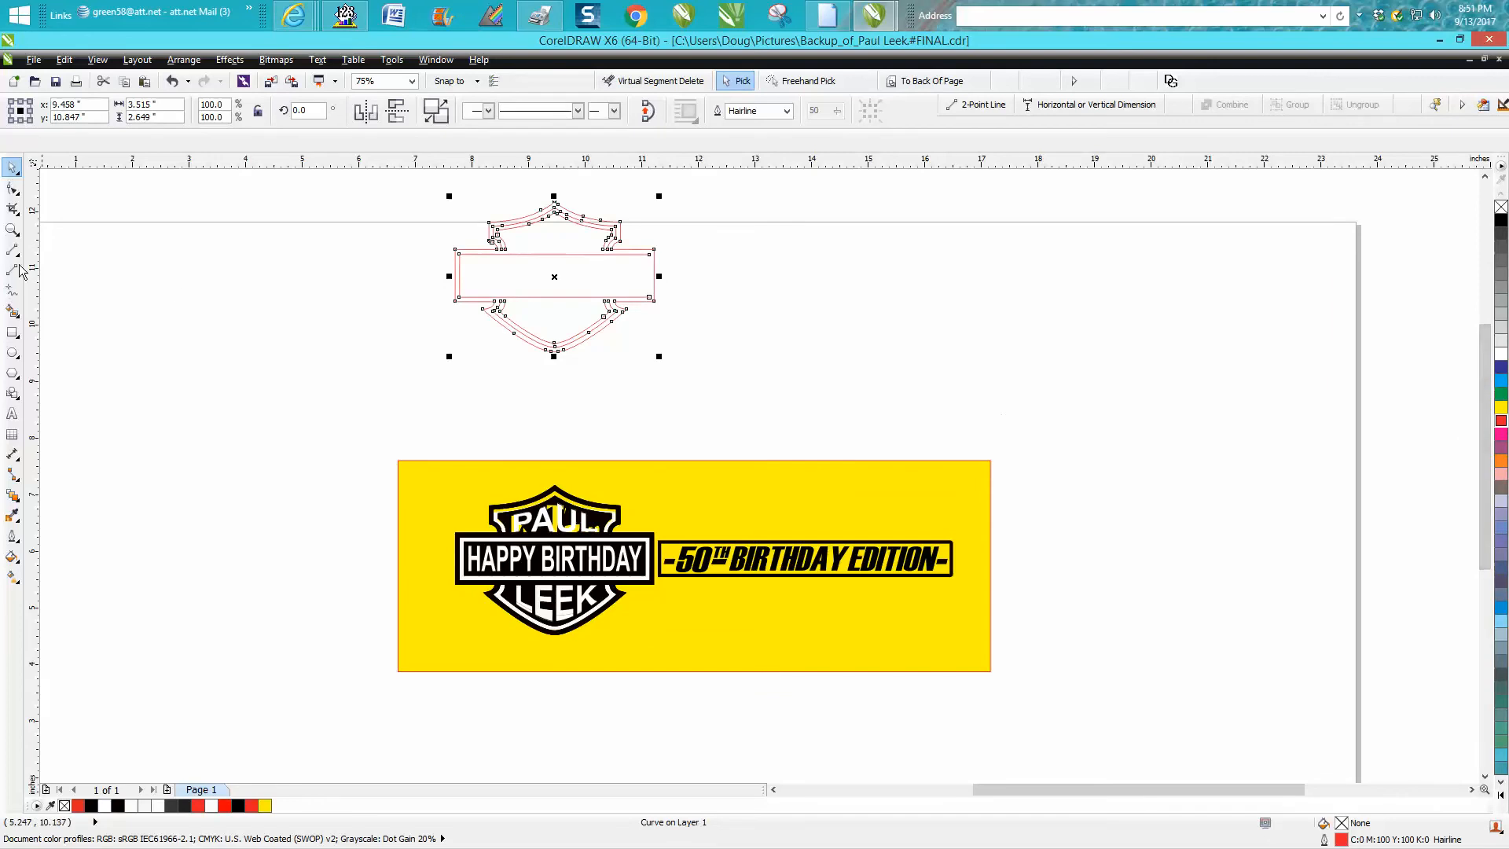
Try to fill the badge border black with the Smart Fill tool and undo the fill
left_click(13, 229)
left_click_drag(434, 197, 768, 370)
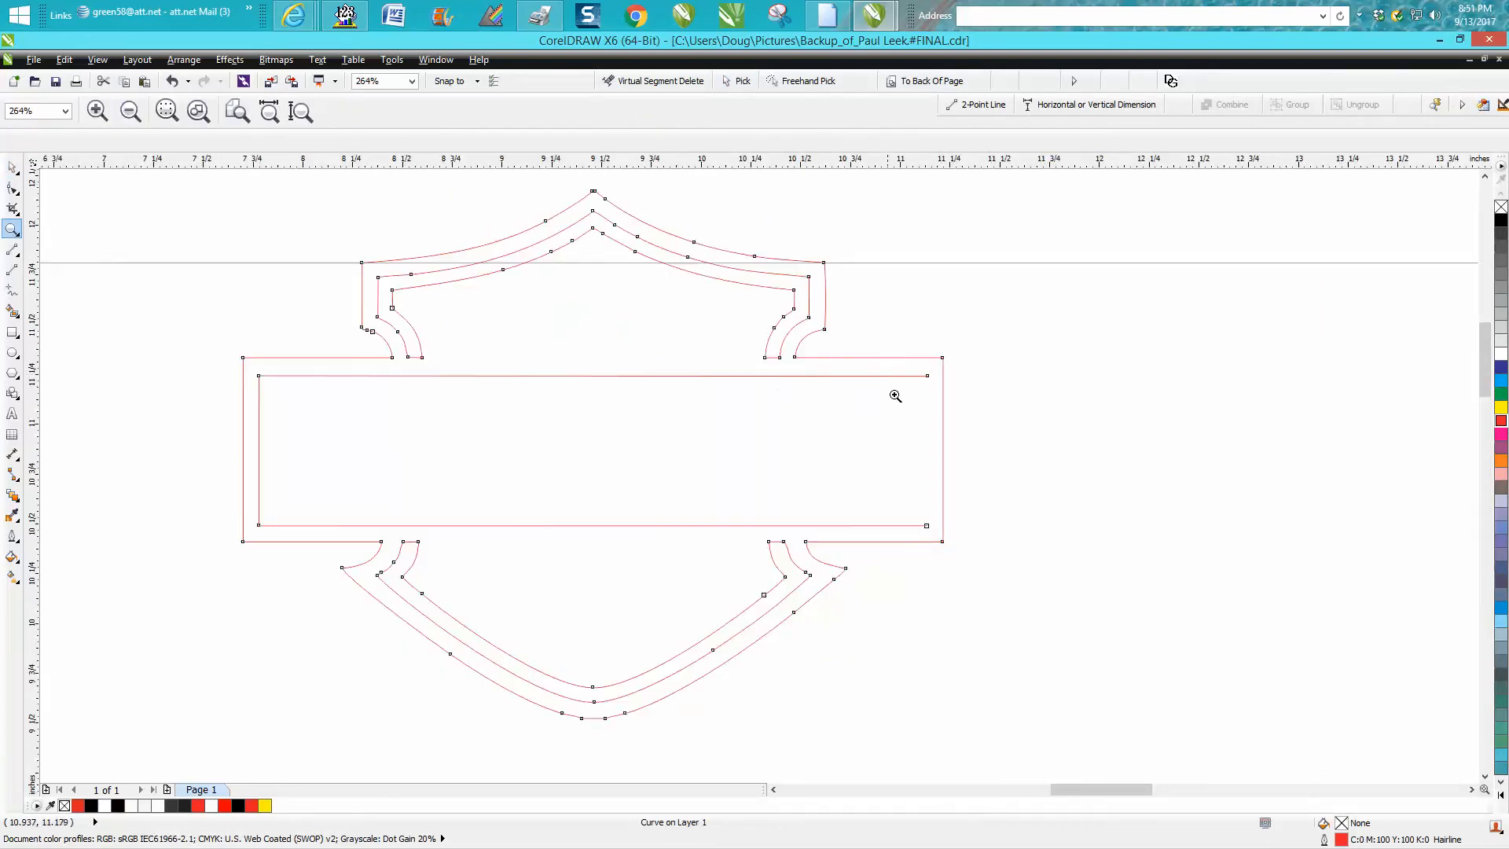
left_click(11, 313)
left_click(386, 270)
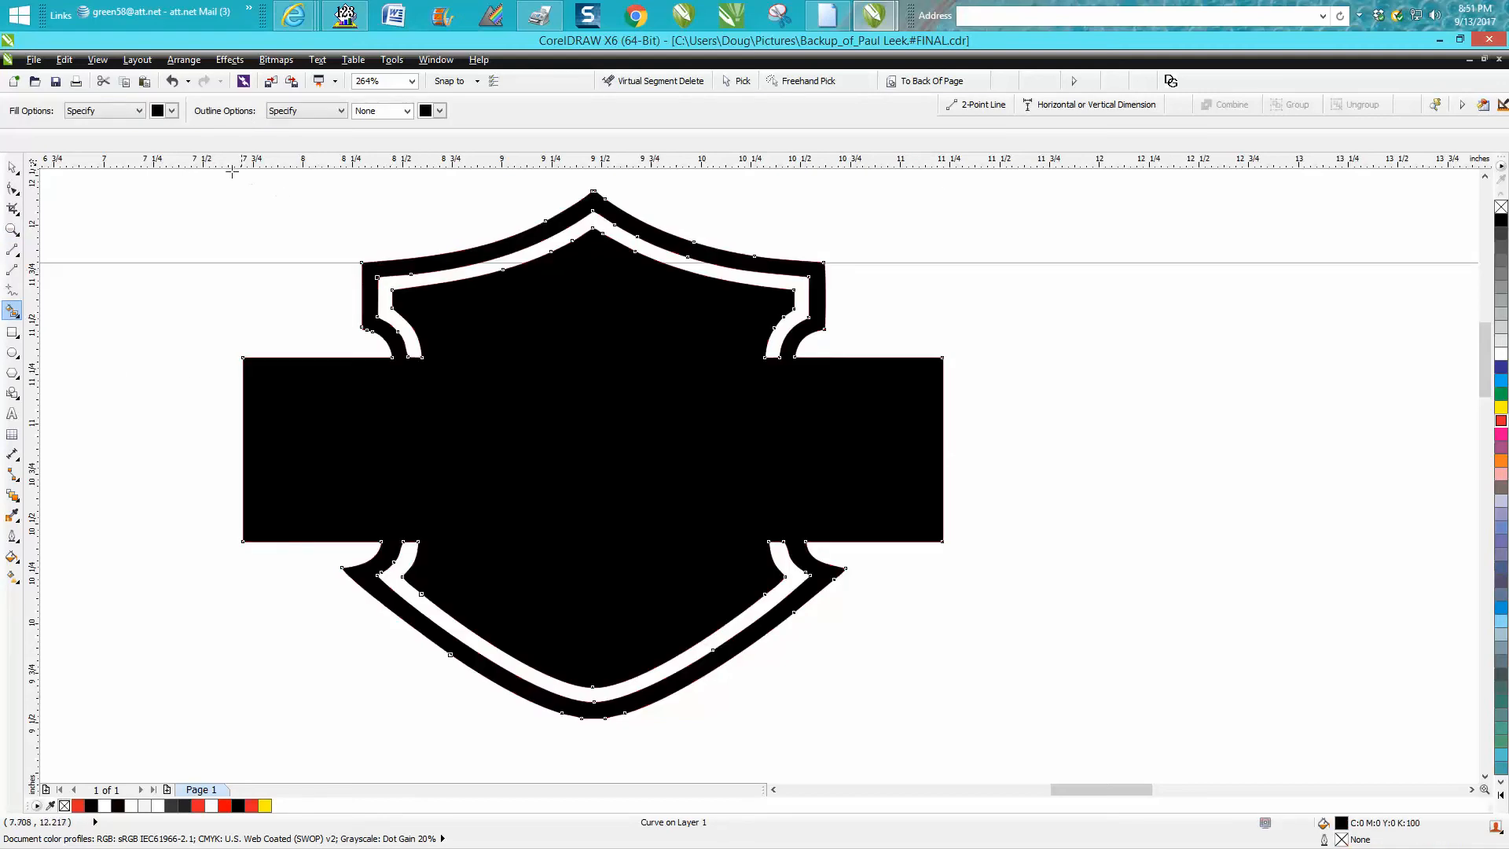
left_click(171, 81)
Close the open right end of the badge's inner rectangle with a two-point line, and test and undo a black Smart Fill
left_click(24, 250)
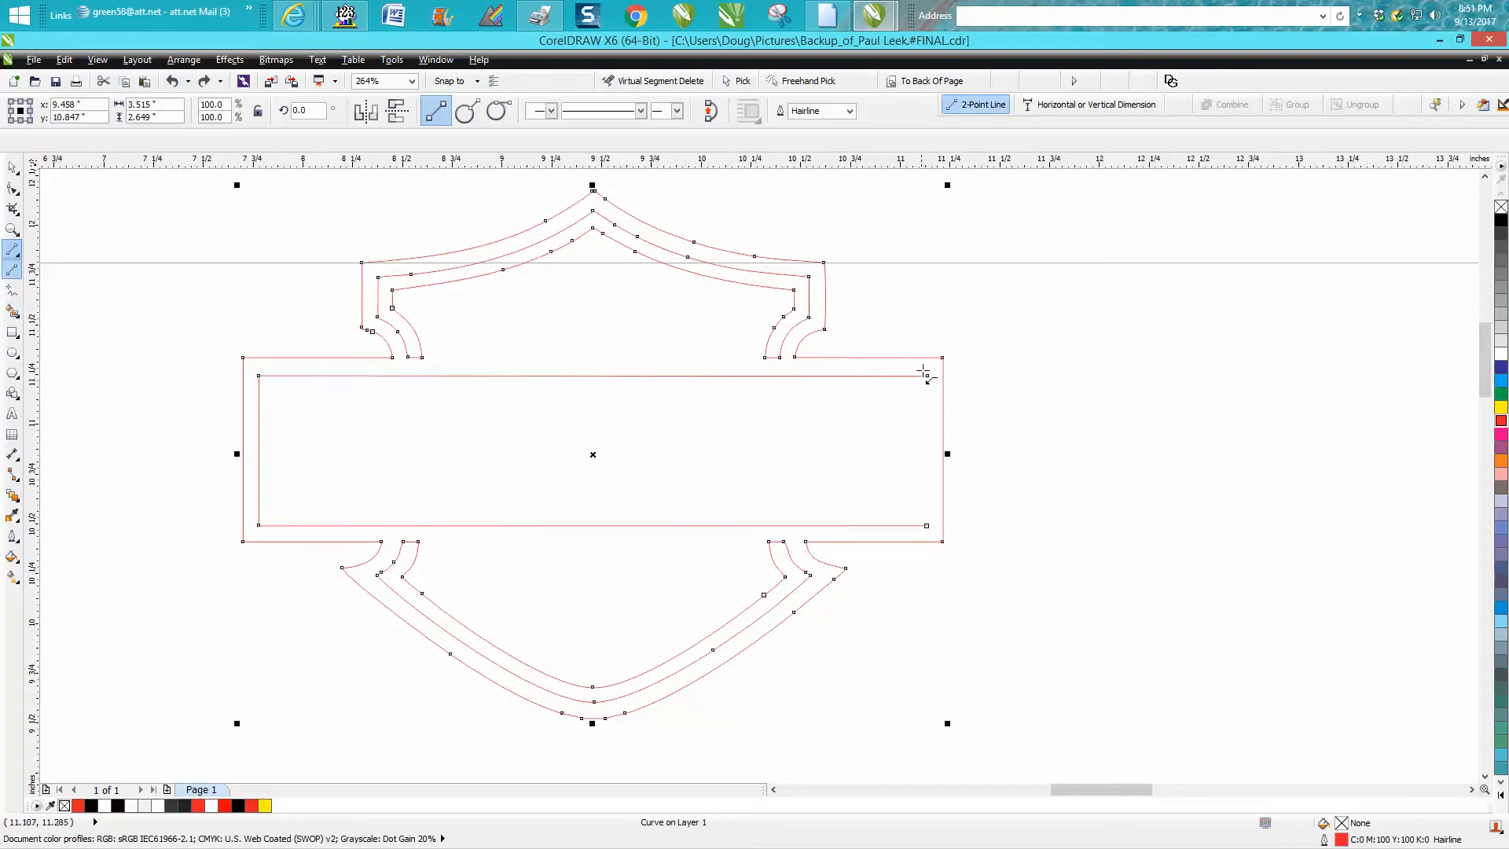
left_click_drag(927, 375, 928, 525)
left_click(13, 311)
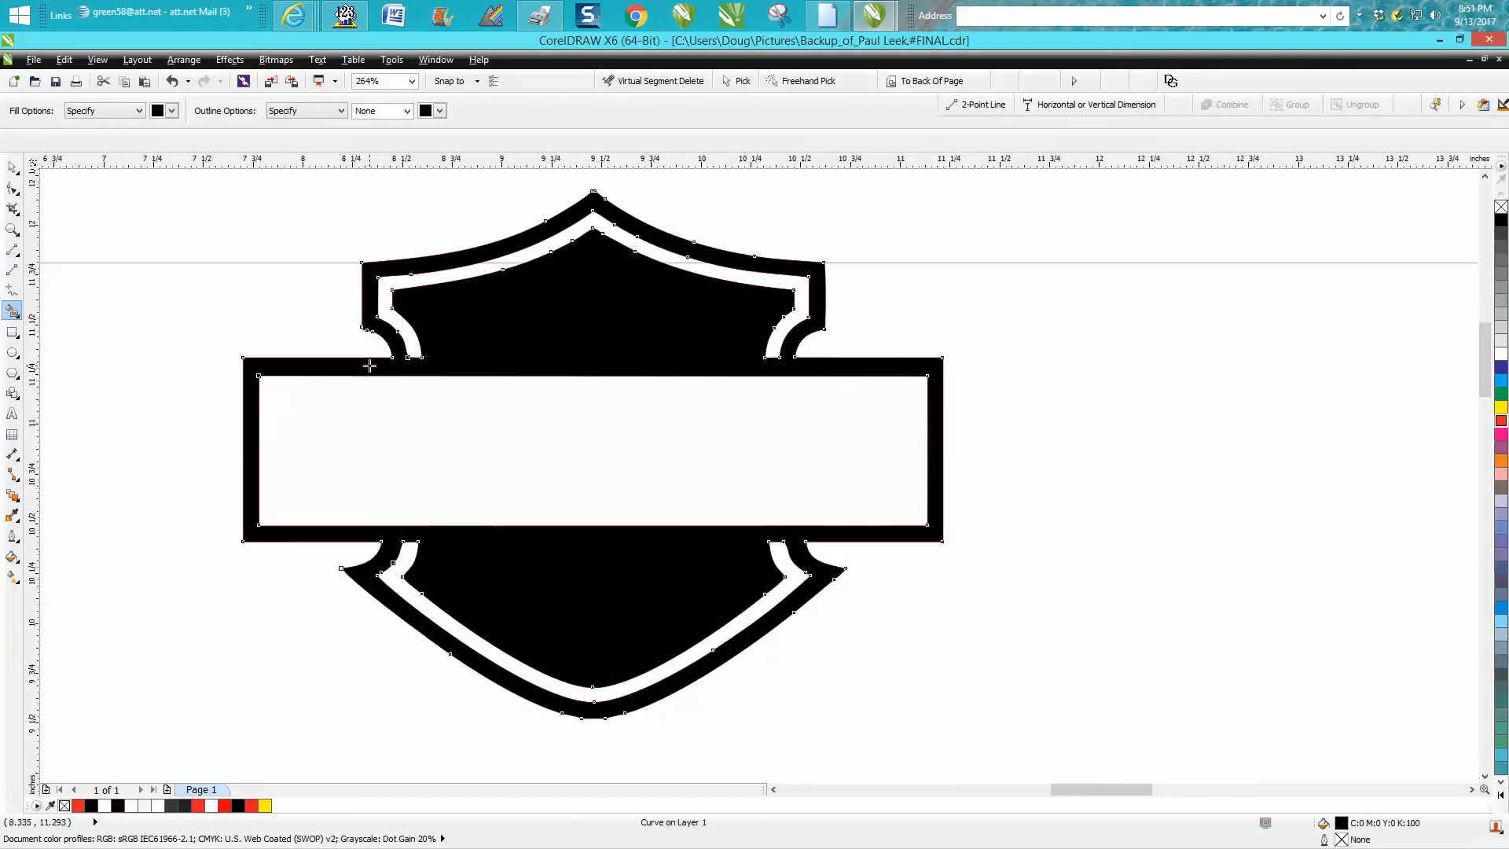
left_click(171, 81)
Give the HAPPY BIRTHDAY lettering a red outline and red fill and move it 5 inches up onto the outlined badge
scroll(917, 305, "down", 4)
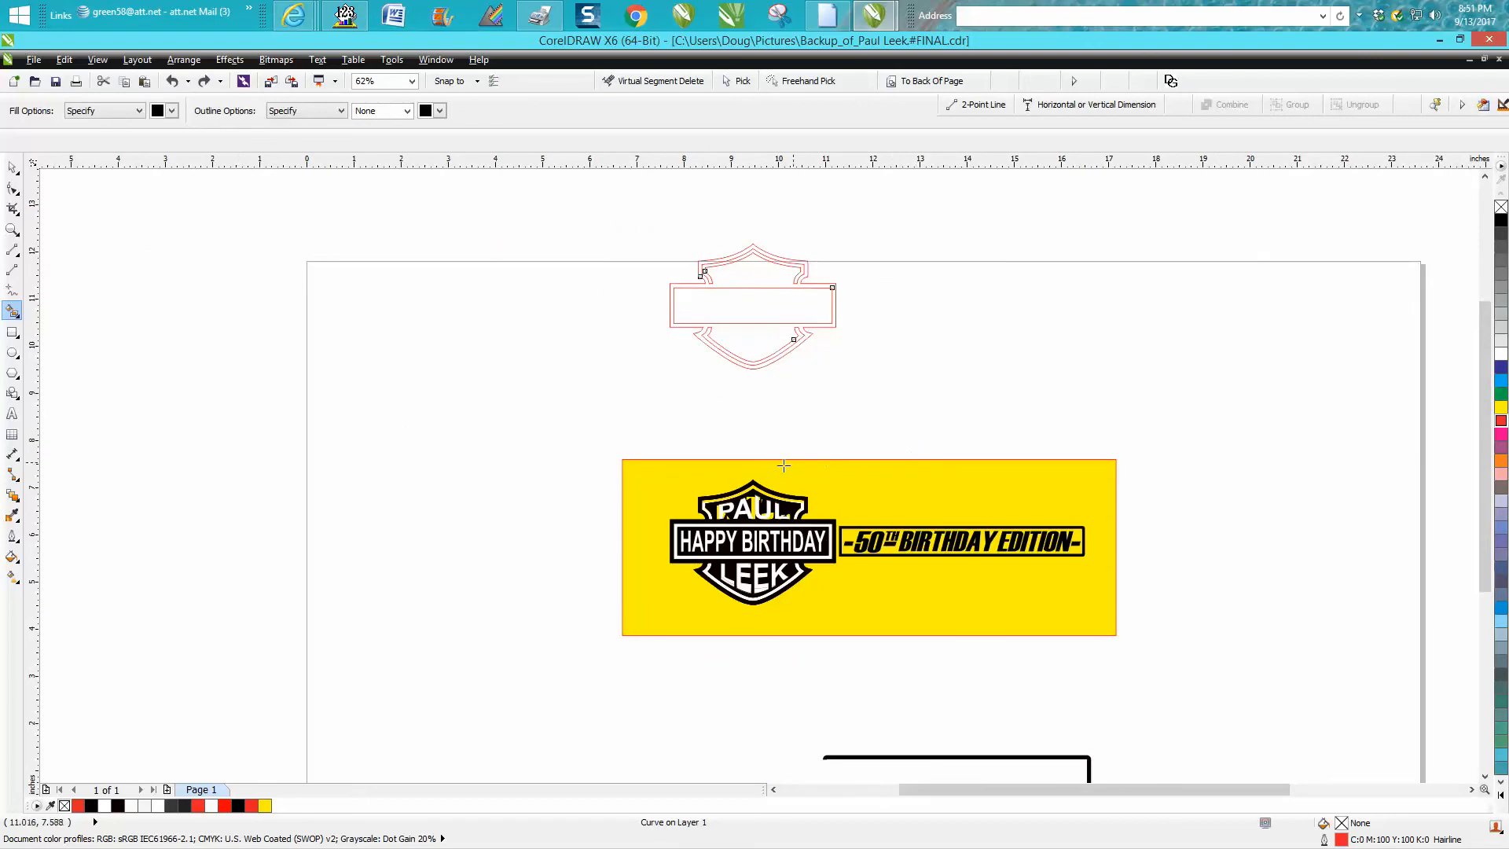
left_click(12, 228)
left_click_drag(596, 419, 1173, 689)
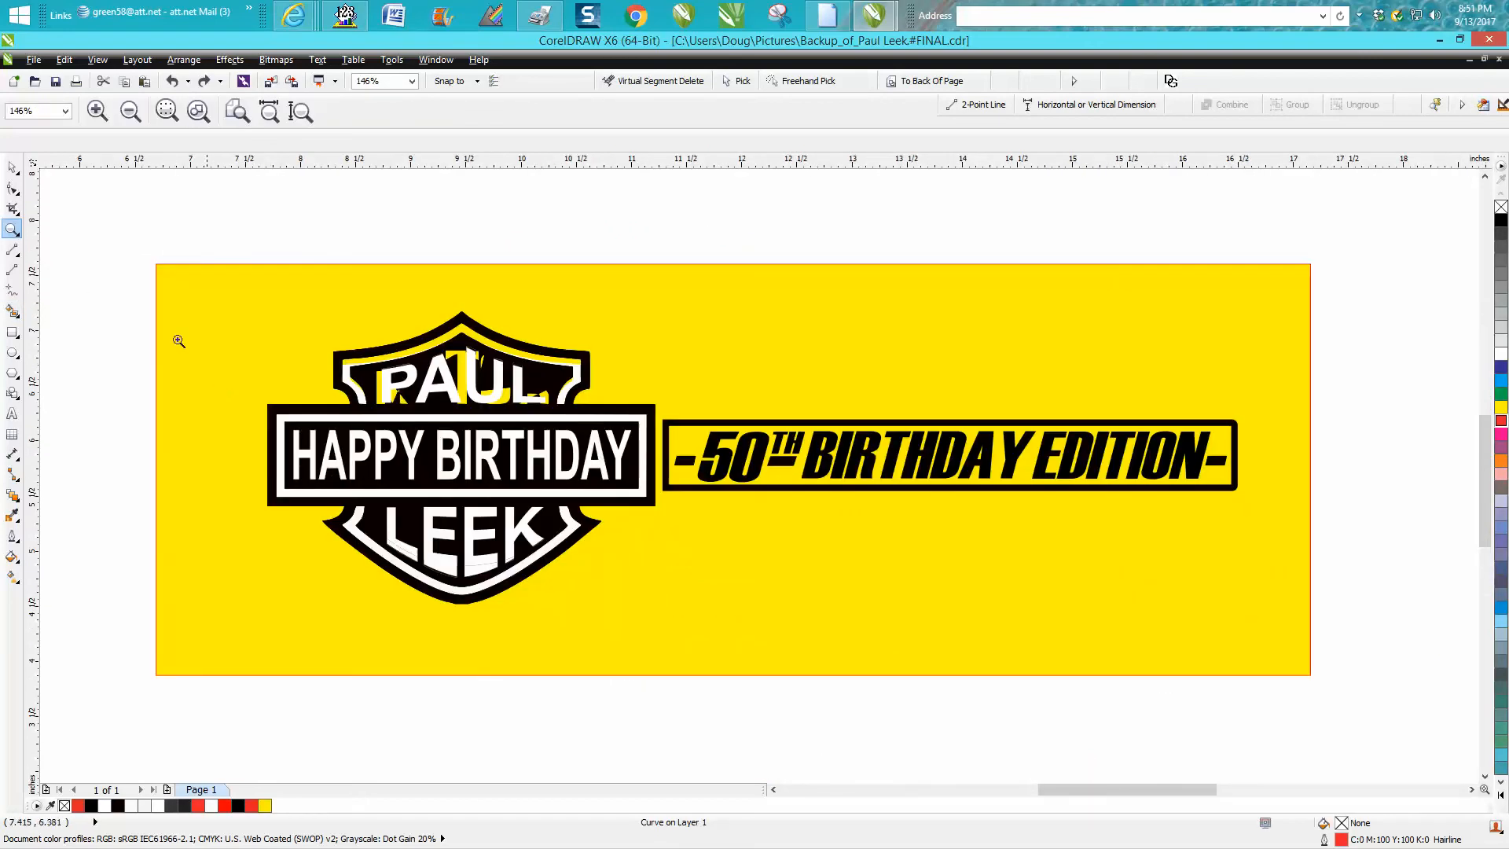
left_click(13, 167)
left_click(442, 445)
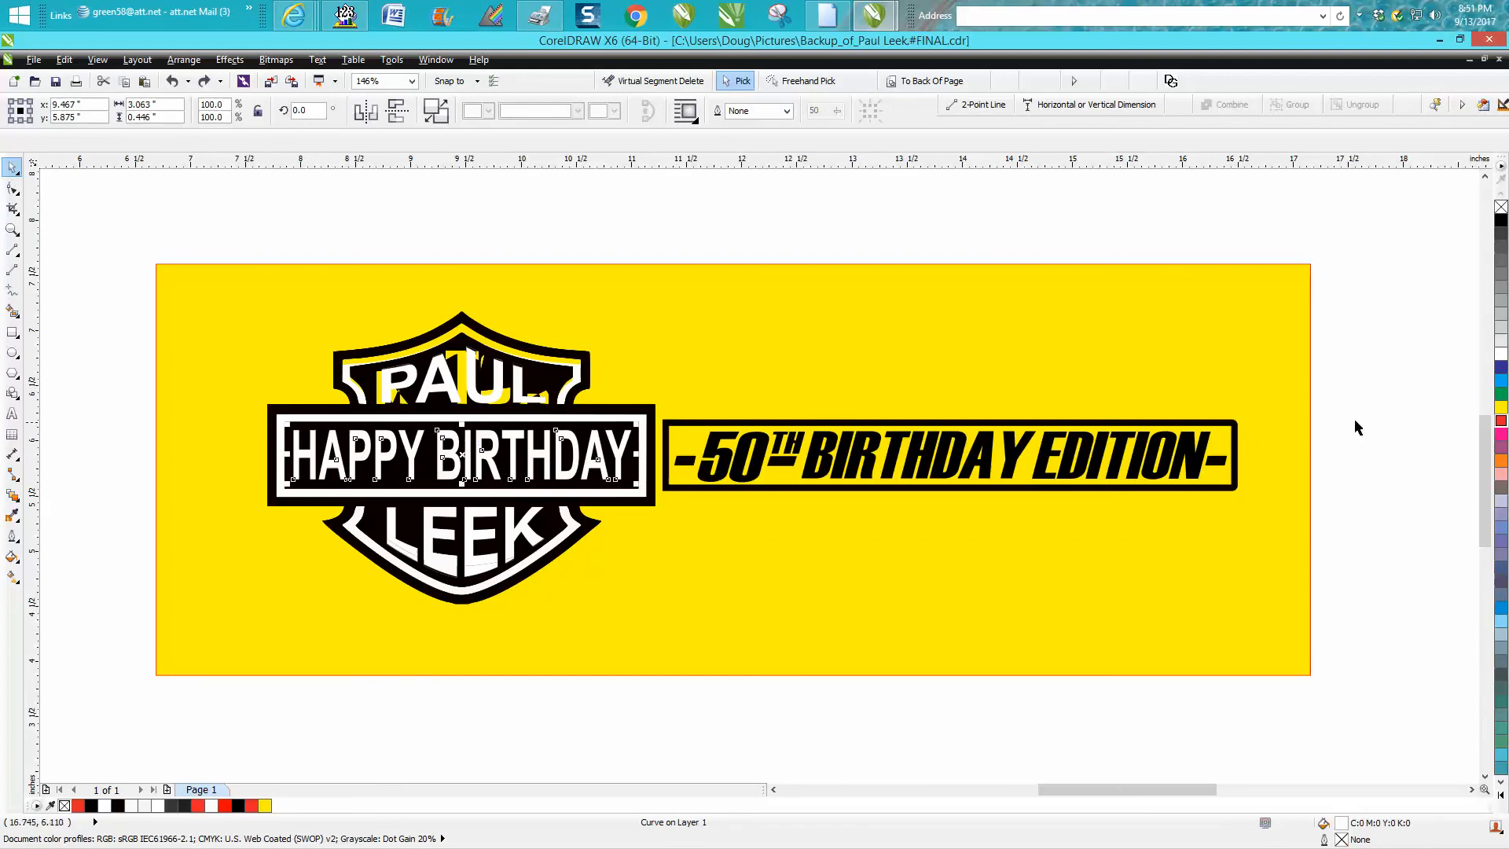
right_click(1501, 422)
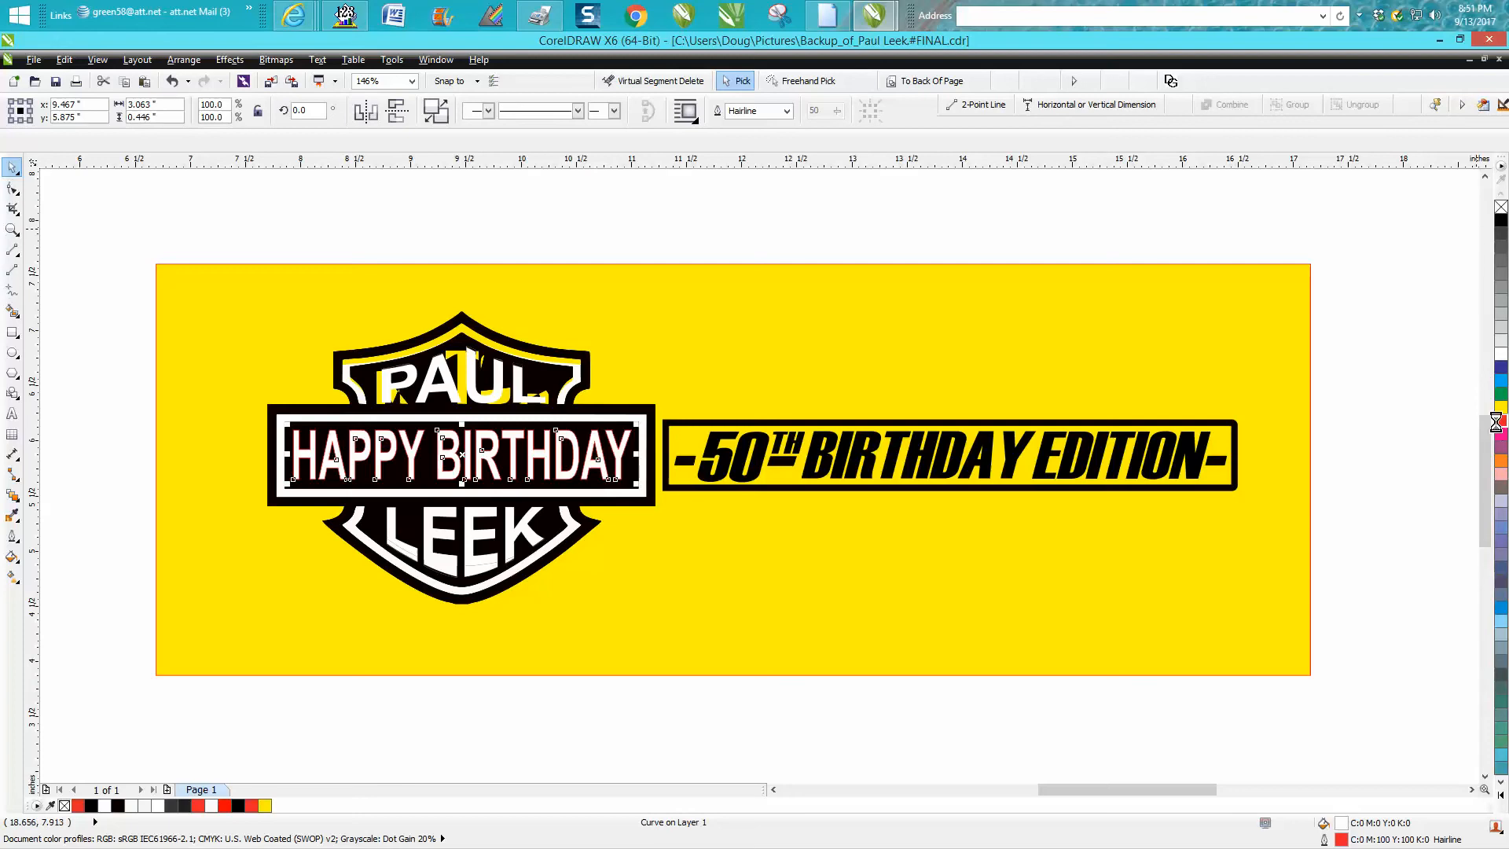
left_click(1501, 425)
key("Up")
Remove the fill from the moved HAPPY BIRTHDAY lettering, leaving only its red outline
key("F3")
key("F3")
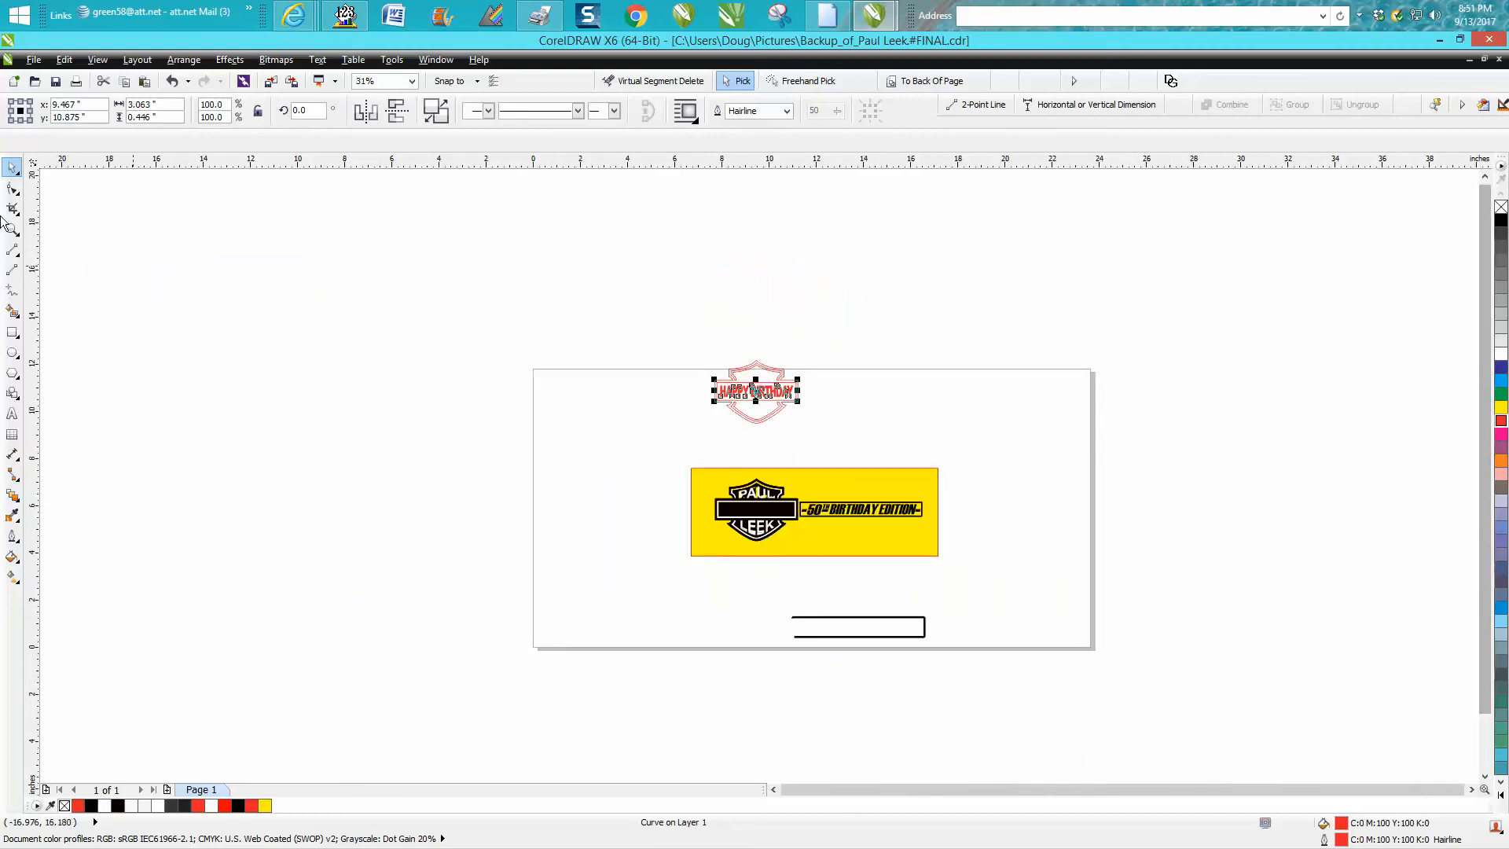
left_click(12, 228)
left_click_drag(705, 342, 865, 438)
key("space")
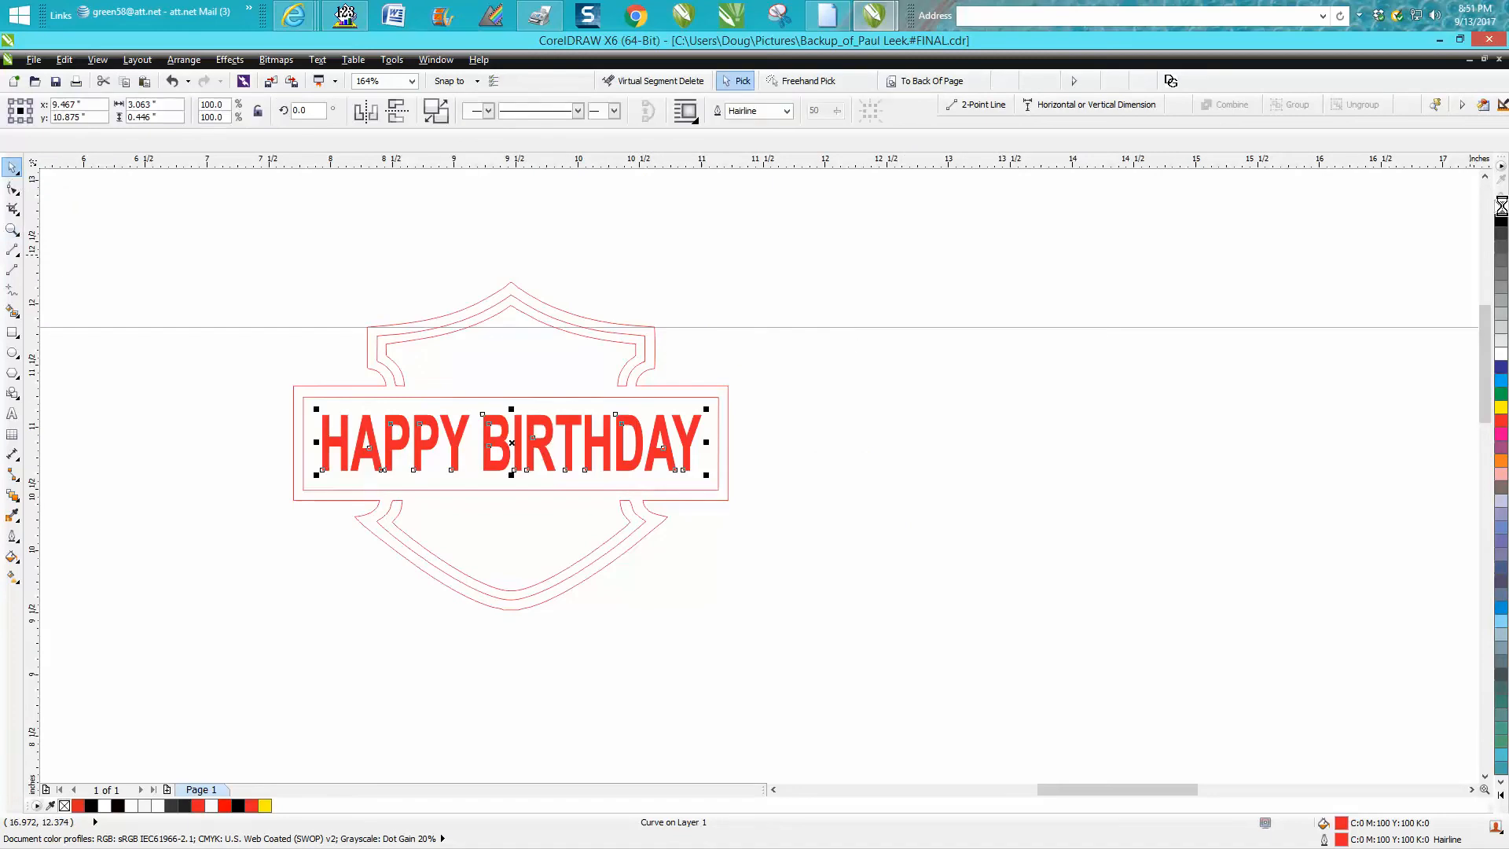
left_click(1501, 207)
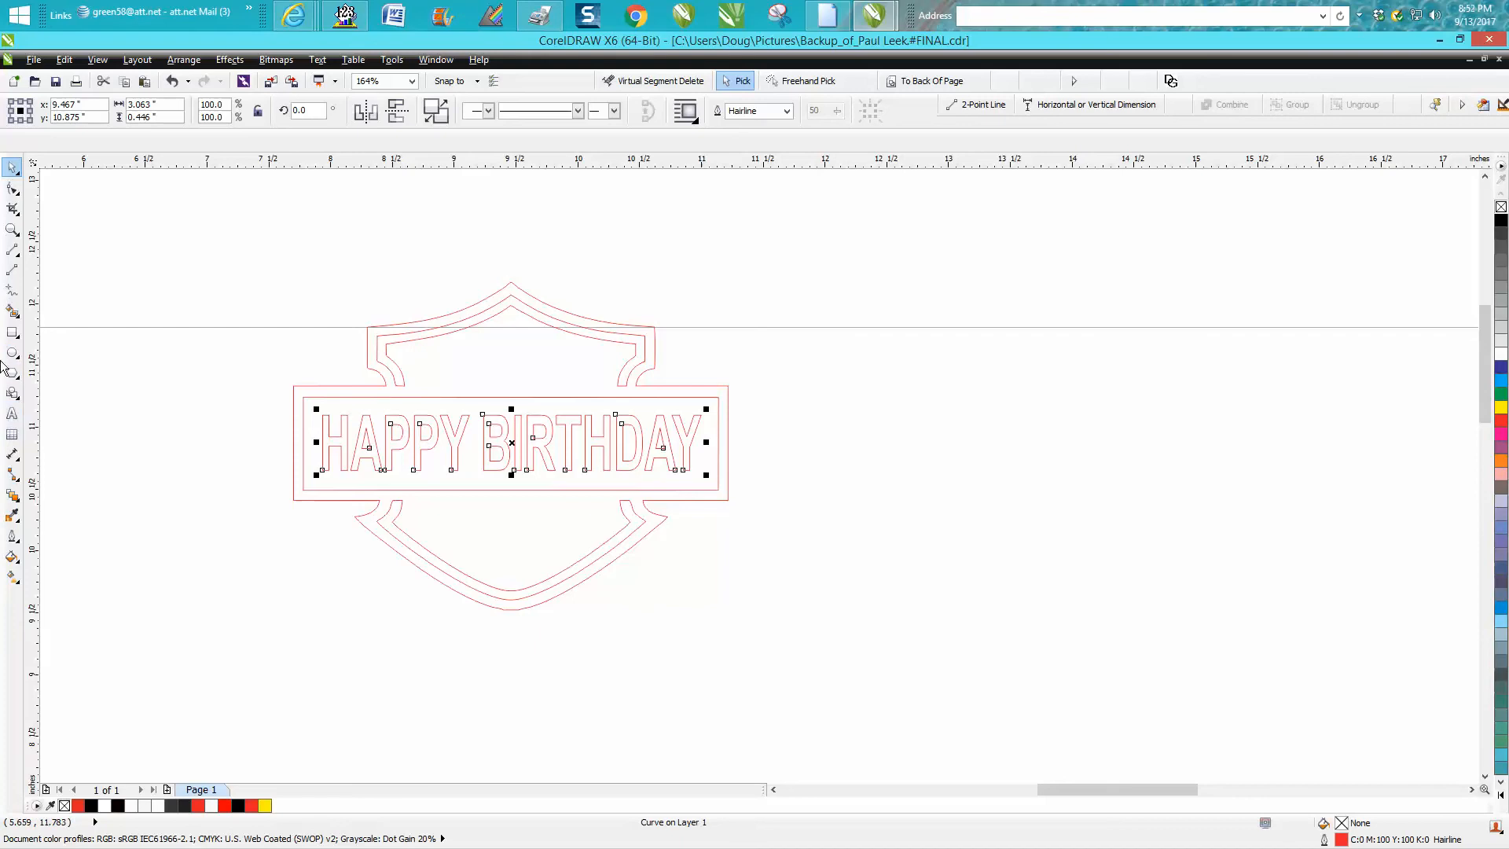
Smart Fill the badge border and the first P of HAPPY in black, and undo the same fill on the A
left_click(13, 312)
left_click(377, 331)
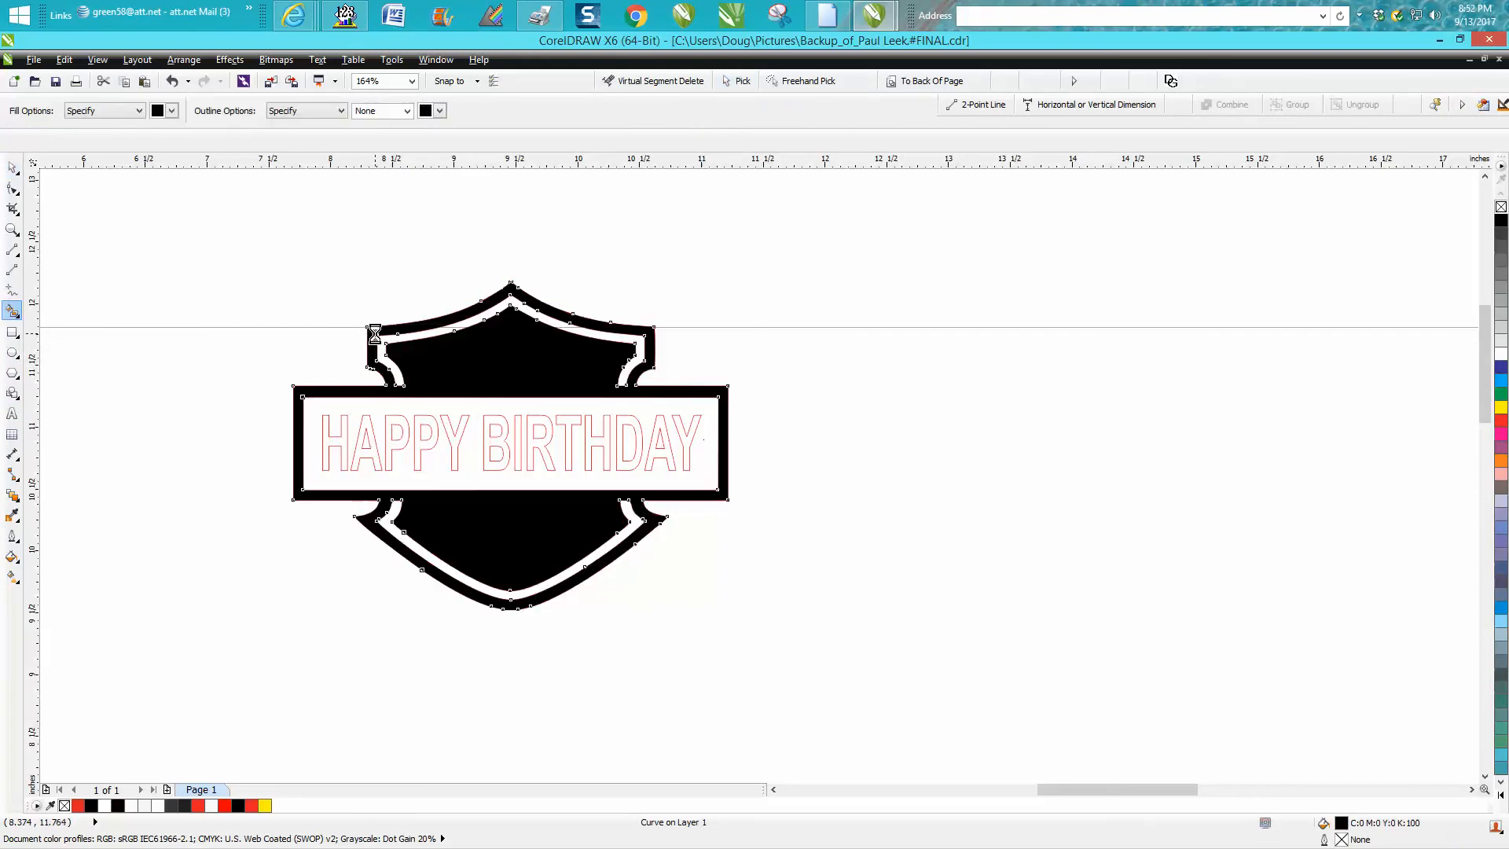
left_click(390, 430)
left_click(368, 428)
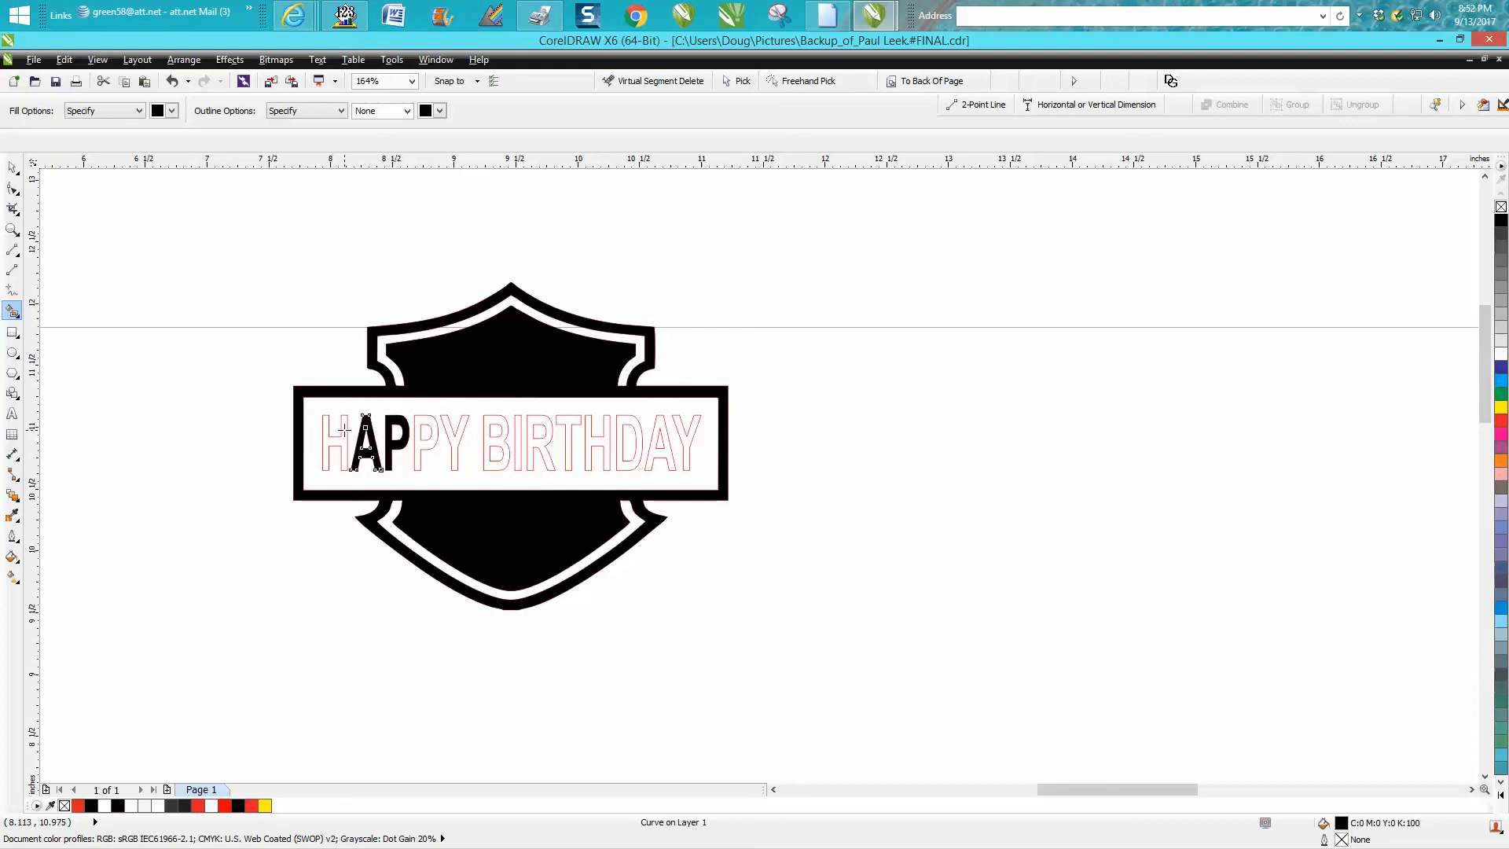
left_click(171, 82)
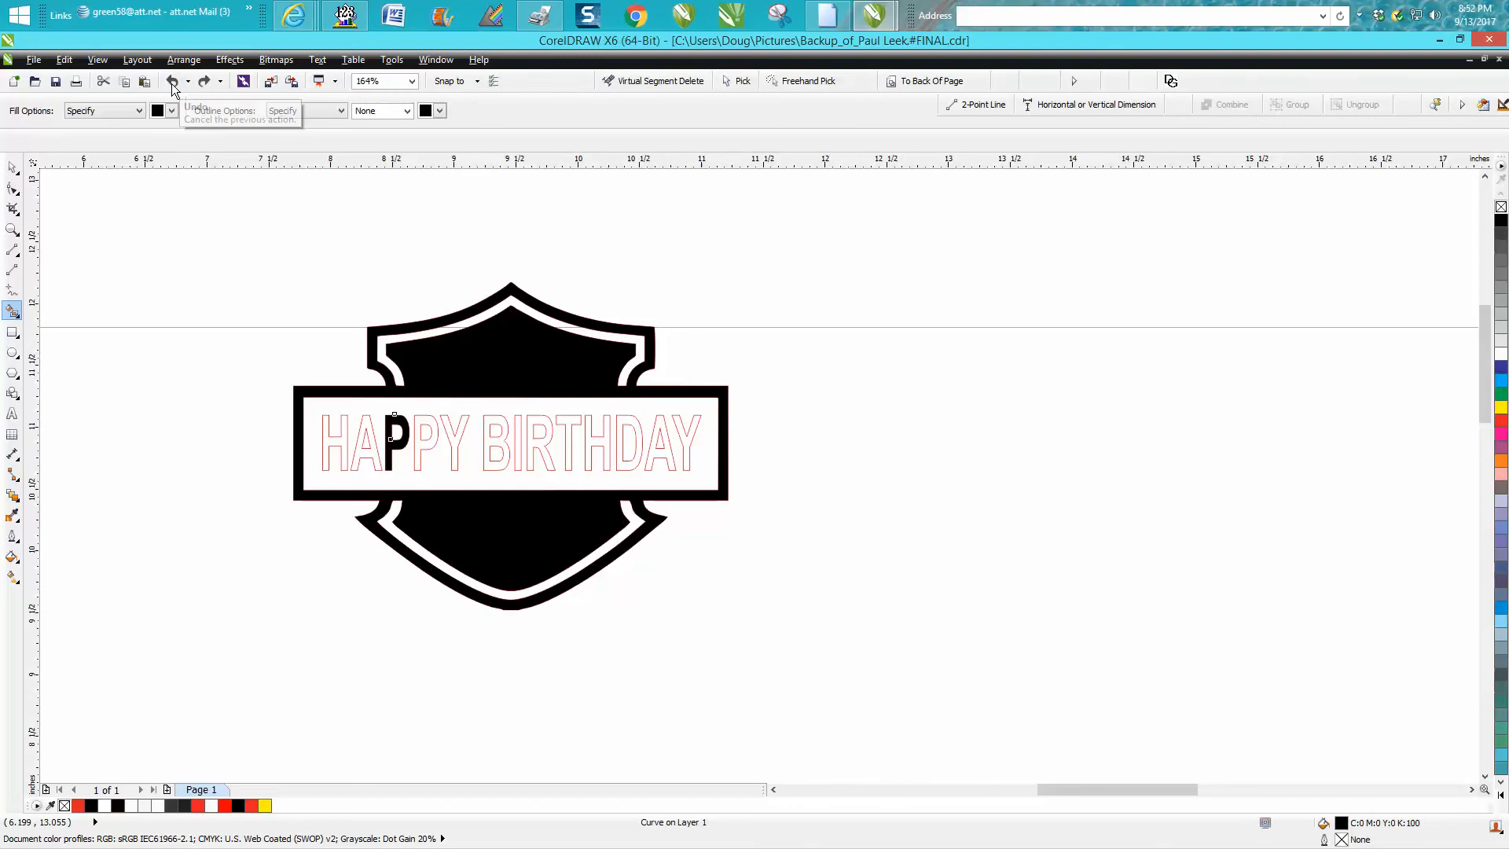
Undo the remaining black Smart Fills and move the outlined HAPPY BIRTHDAY lettering 5 inches right, clear of the badge
left_click(172, 82)
left_click(171, 82)
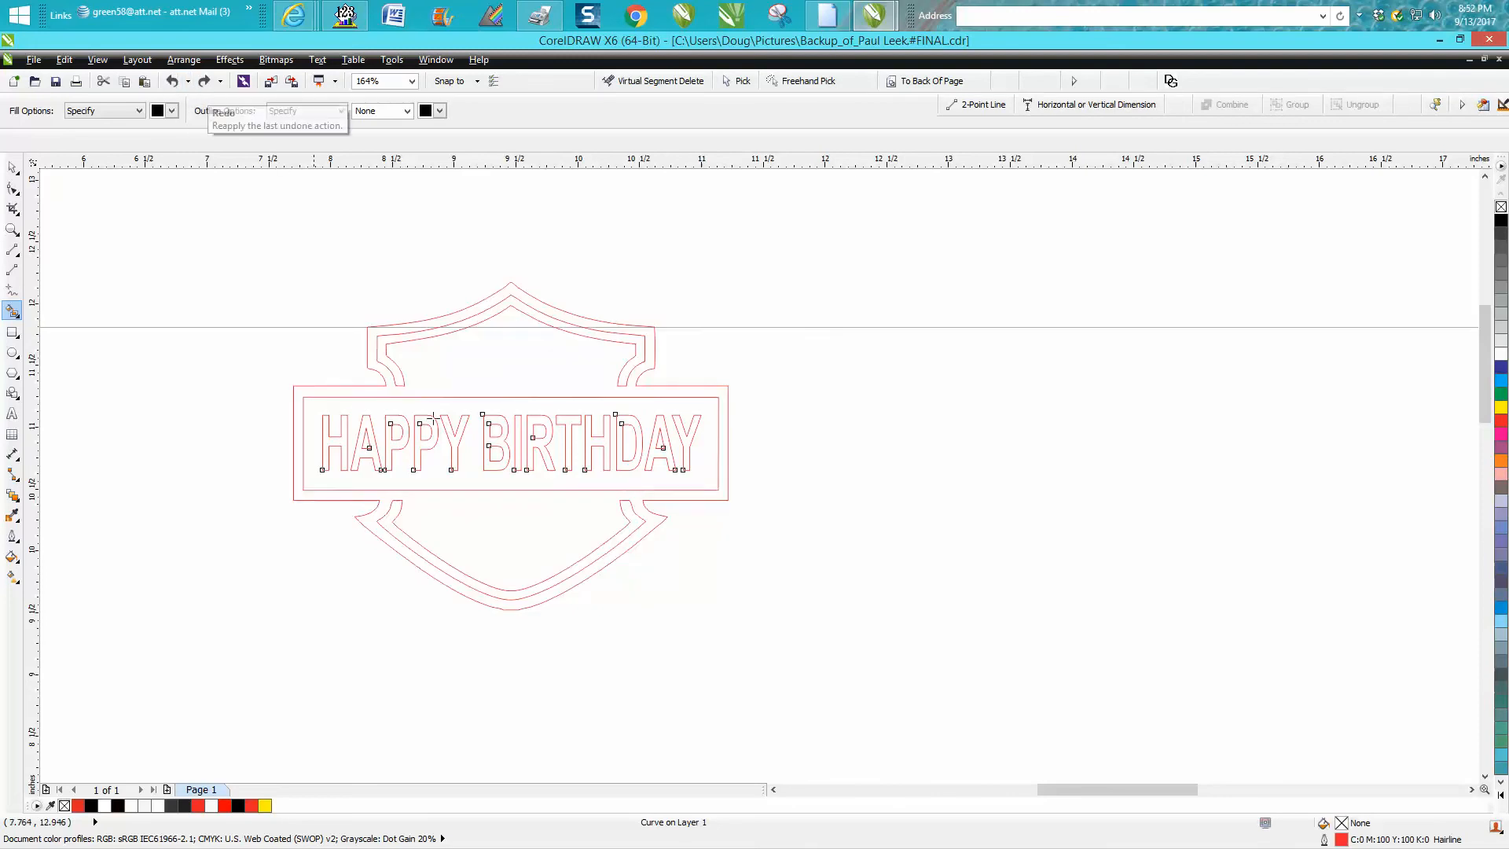
left_click(13, 167)
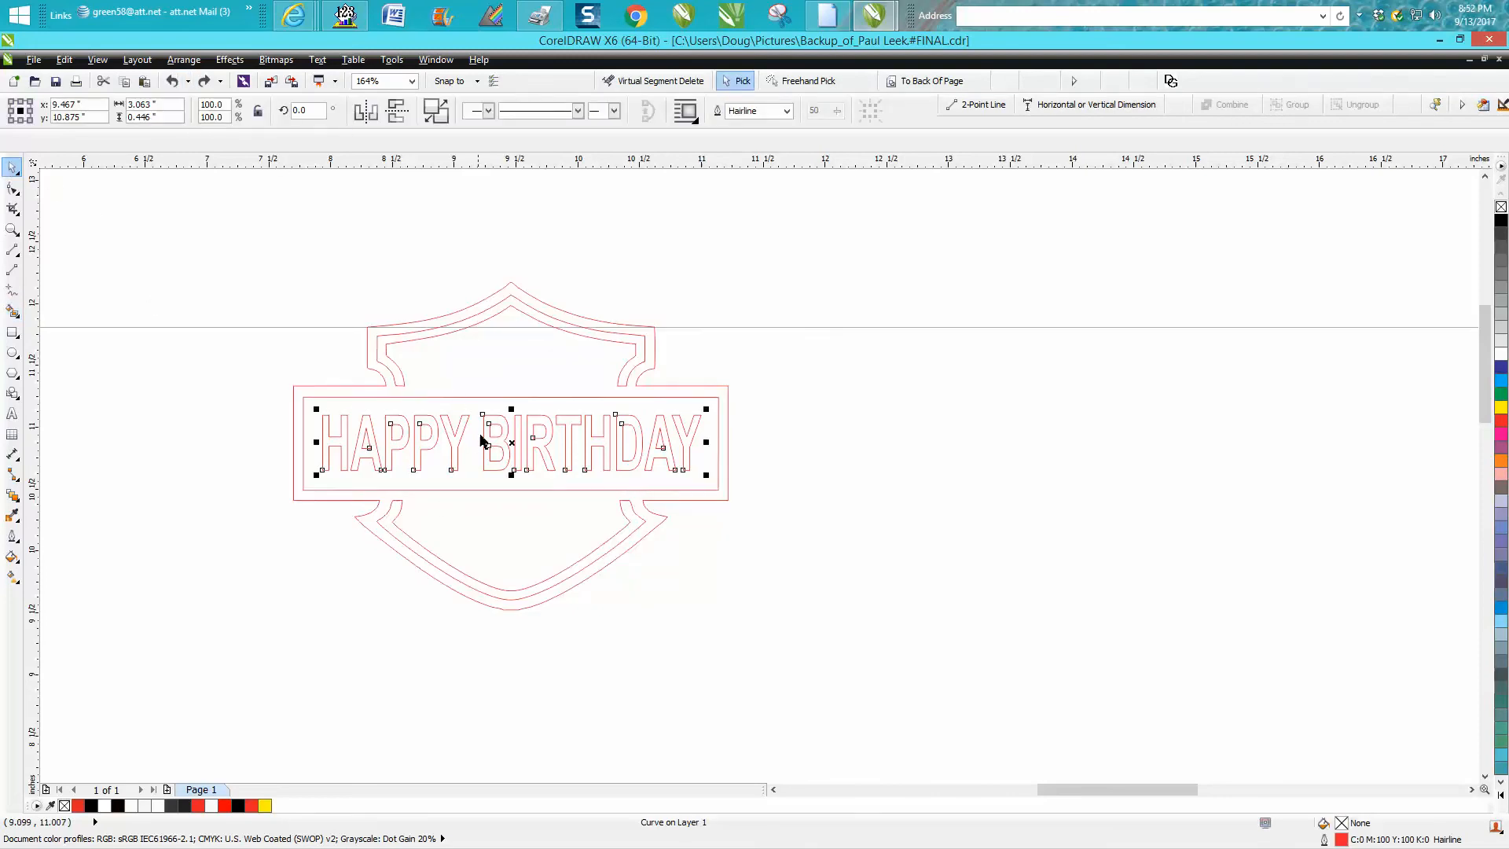
key("Delete")
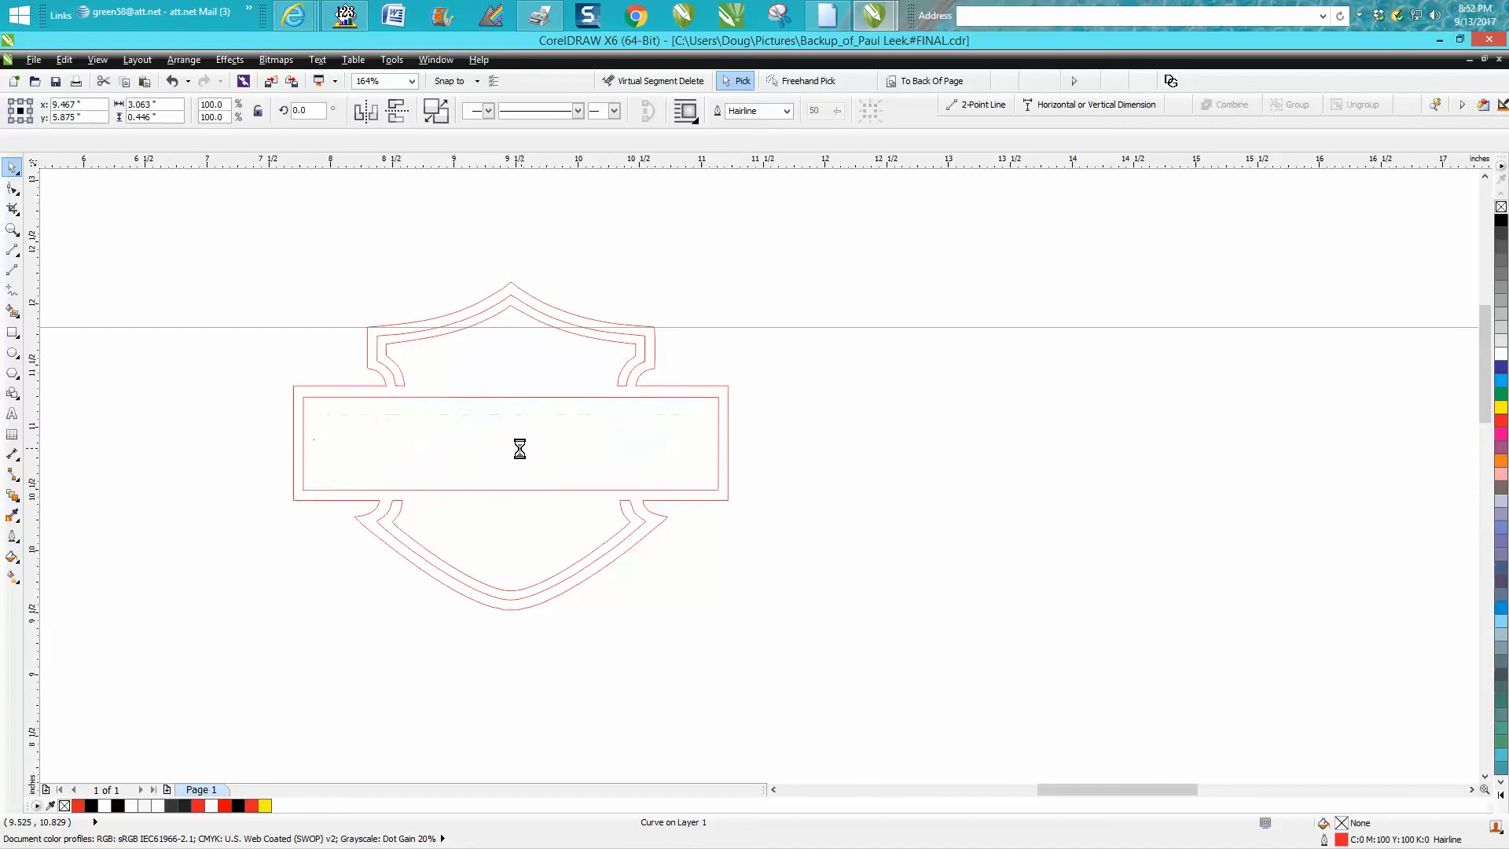
scroll(541, 430, "down", 2)
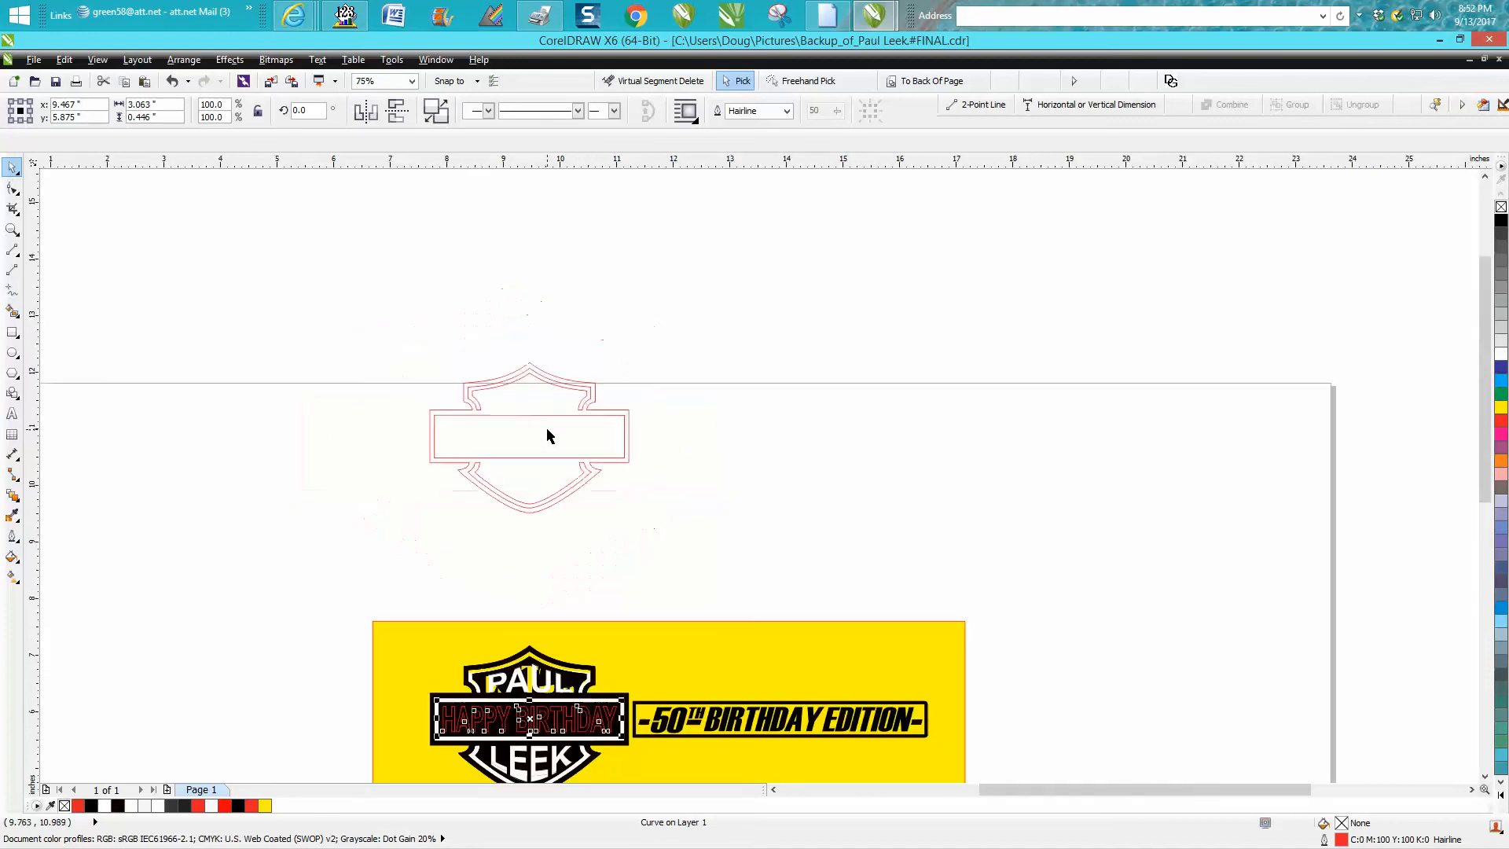
key("Up")
key("Right")
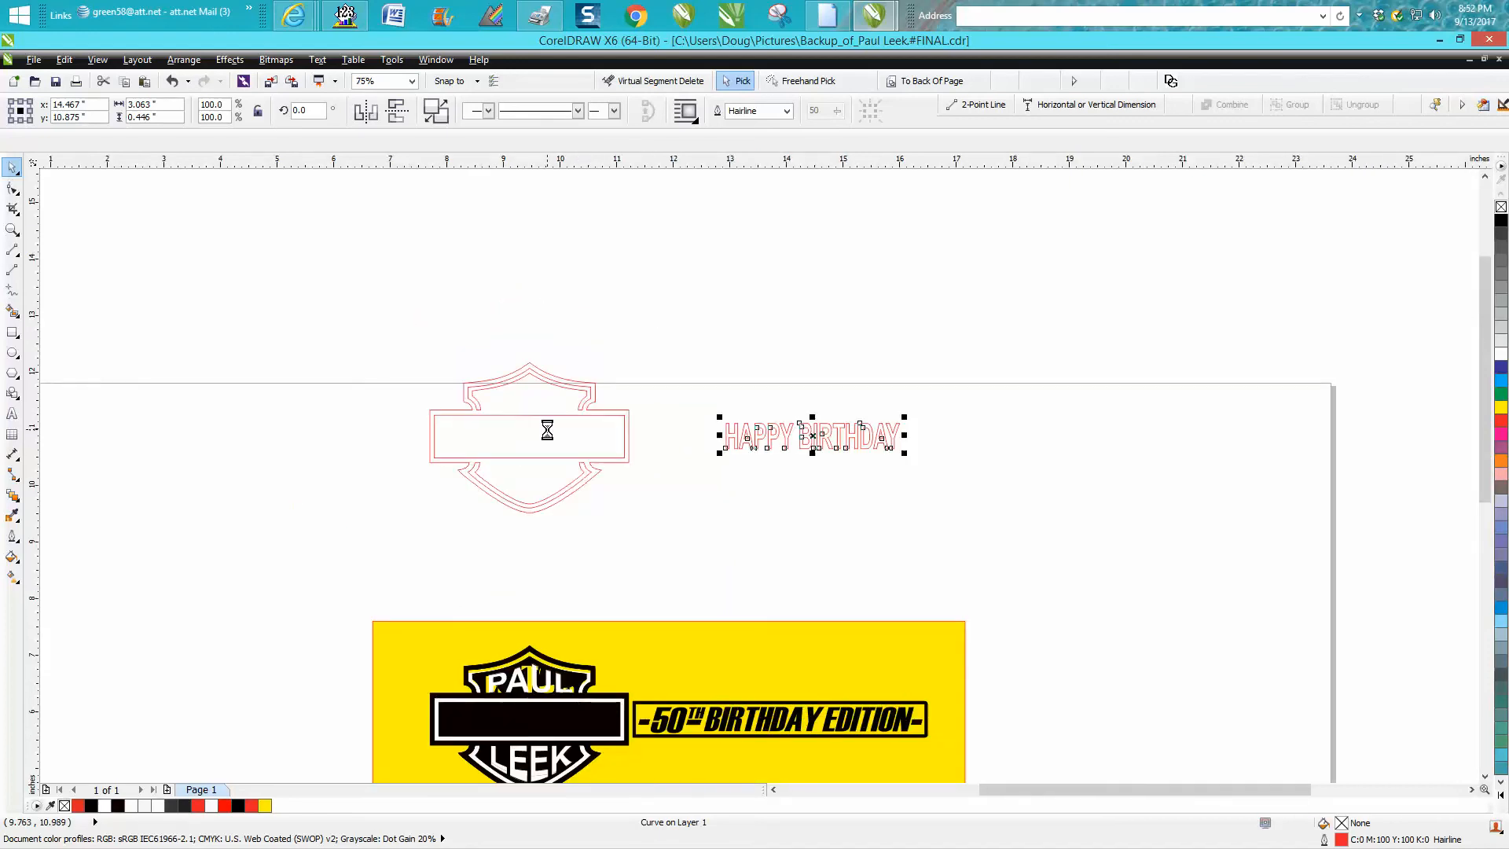
Give the HAPPY BIRTHDAY lettering a black fill without an outline and move it 5 inches left, back into the badge
left_click(1502, 220)
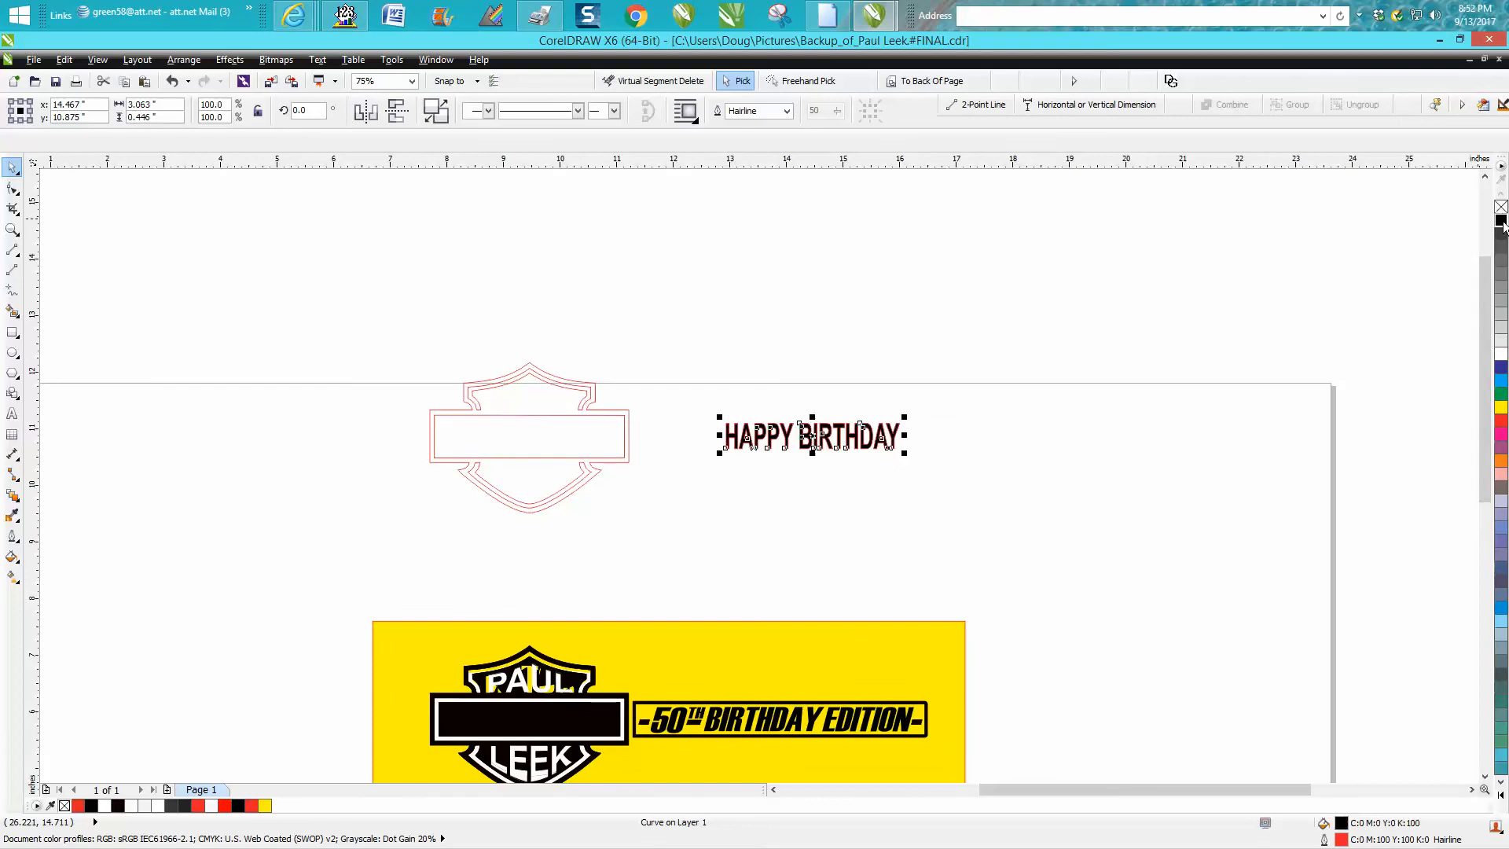
right_click(1501, 207)
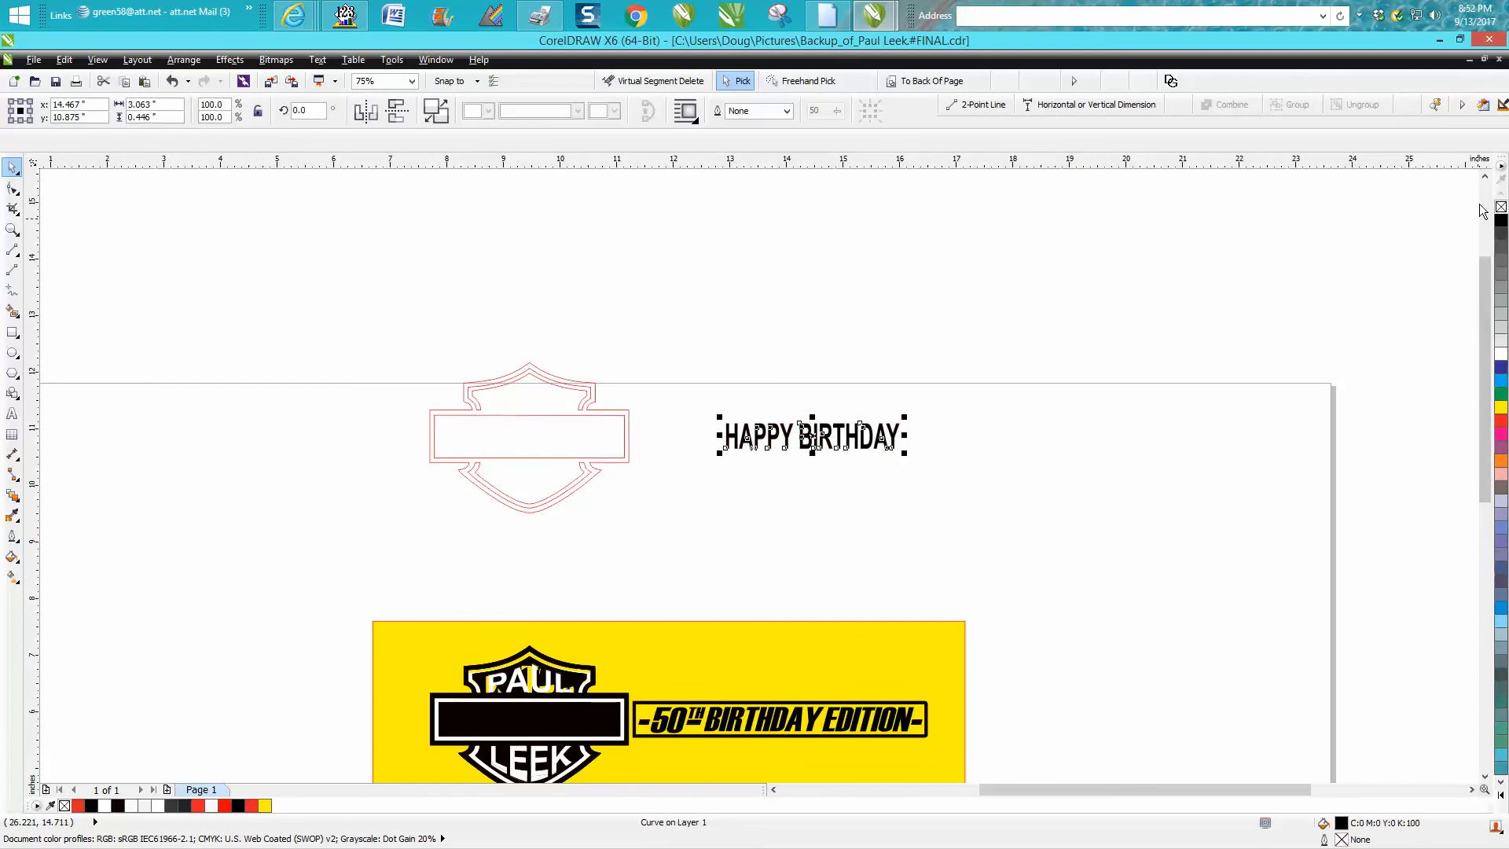
key("Left")
Smart Fill the outlined badge around the HAPPY BIRTHDAY lettering in black, and undo the fill
left_click(13, 310)
left_click(544, 376)
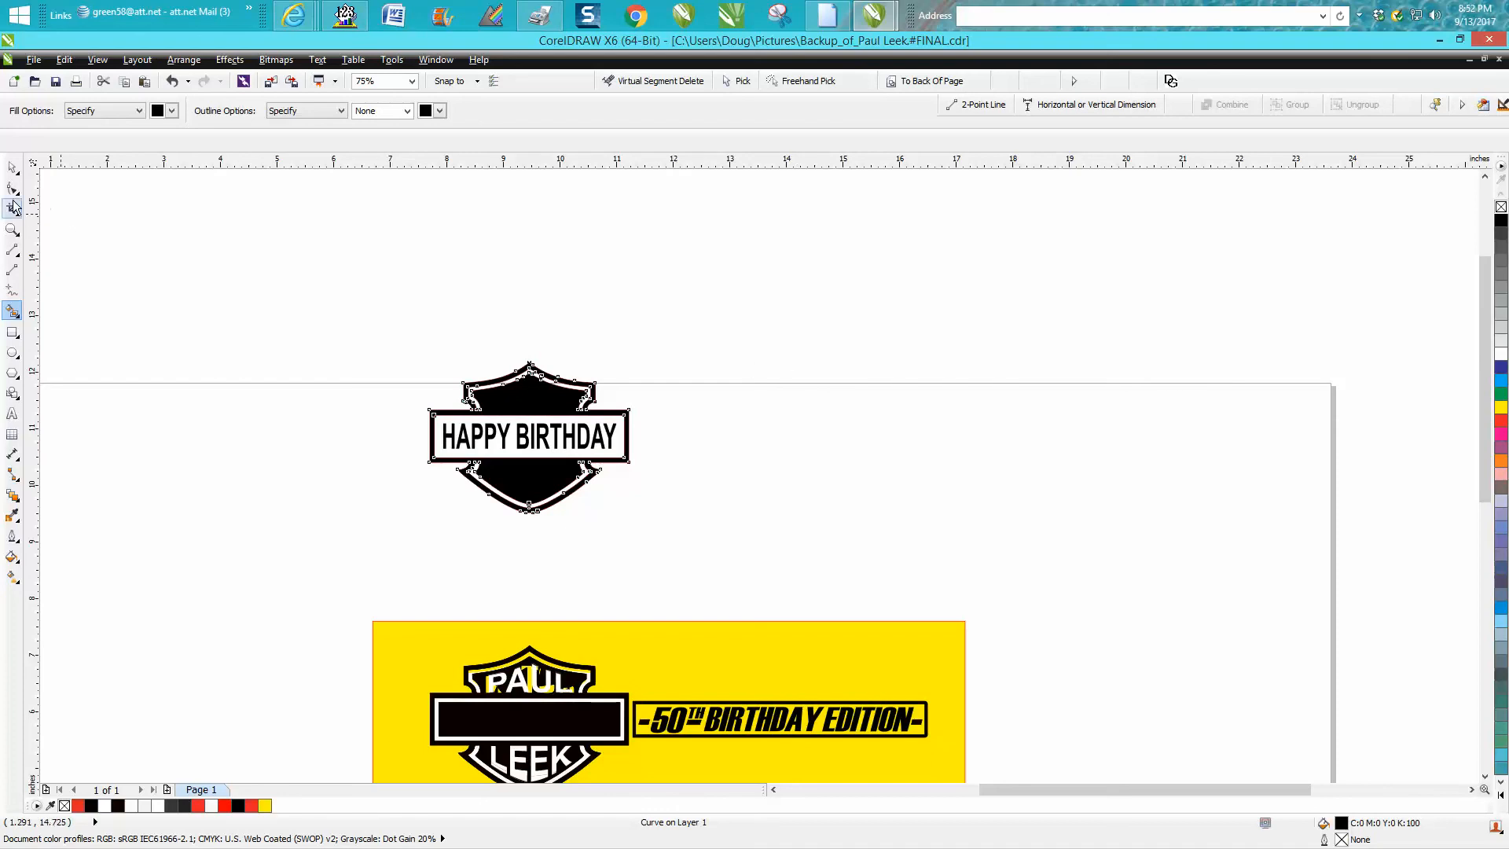
left_click(172, 81)
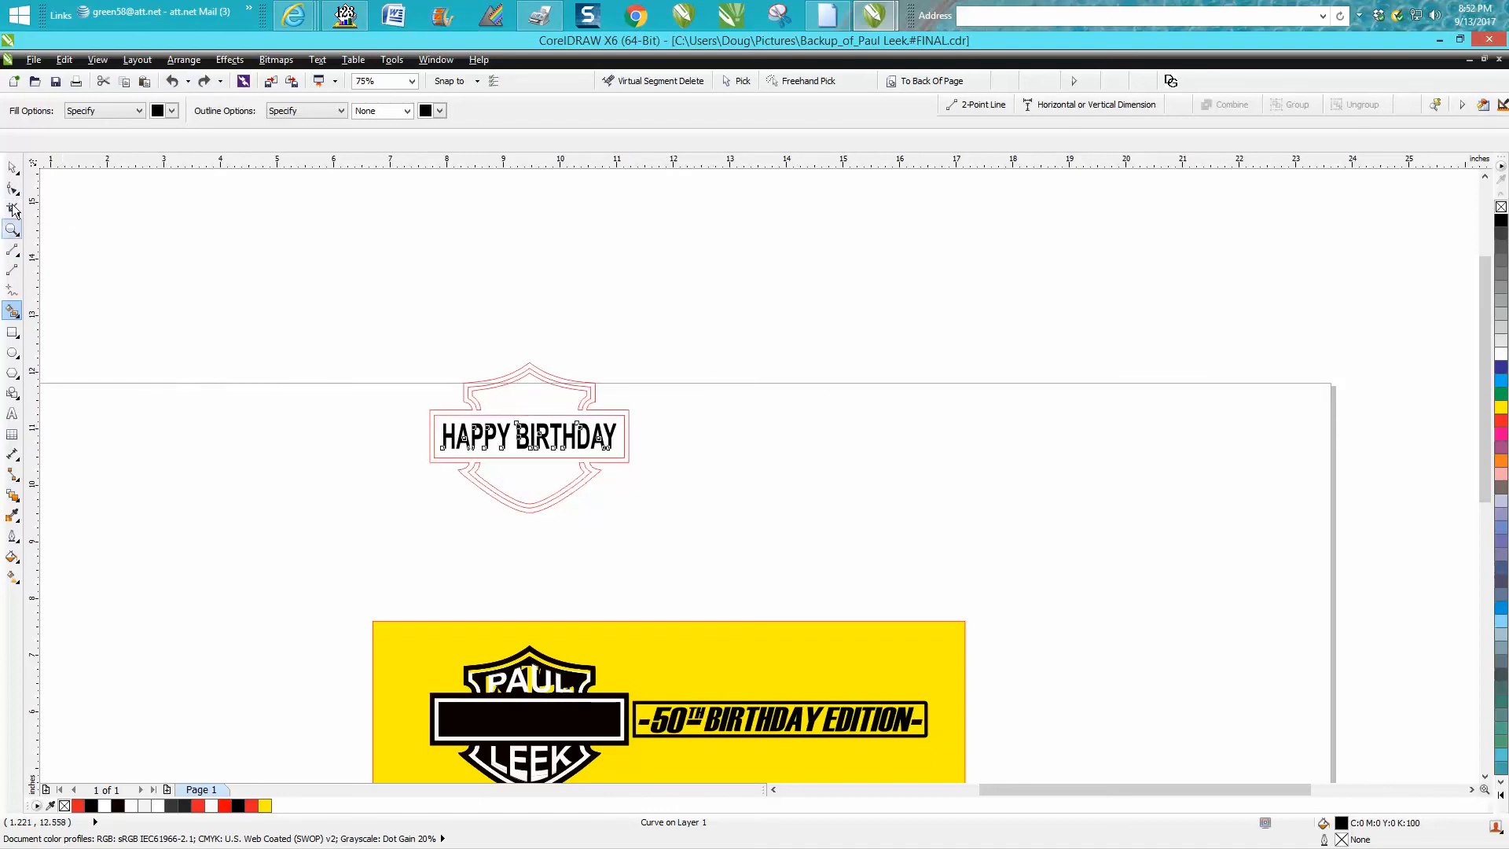
Fill the arched first-name lettering on the yellow artwork red and move it 5 inches up onto the outlined badge
left_click(13, 230)
left_click_drag(454, 636, 668, 729)
scroll(102, 298, "down", 3)
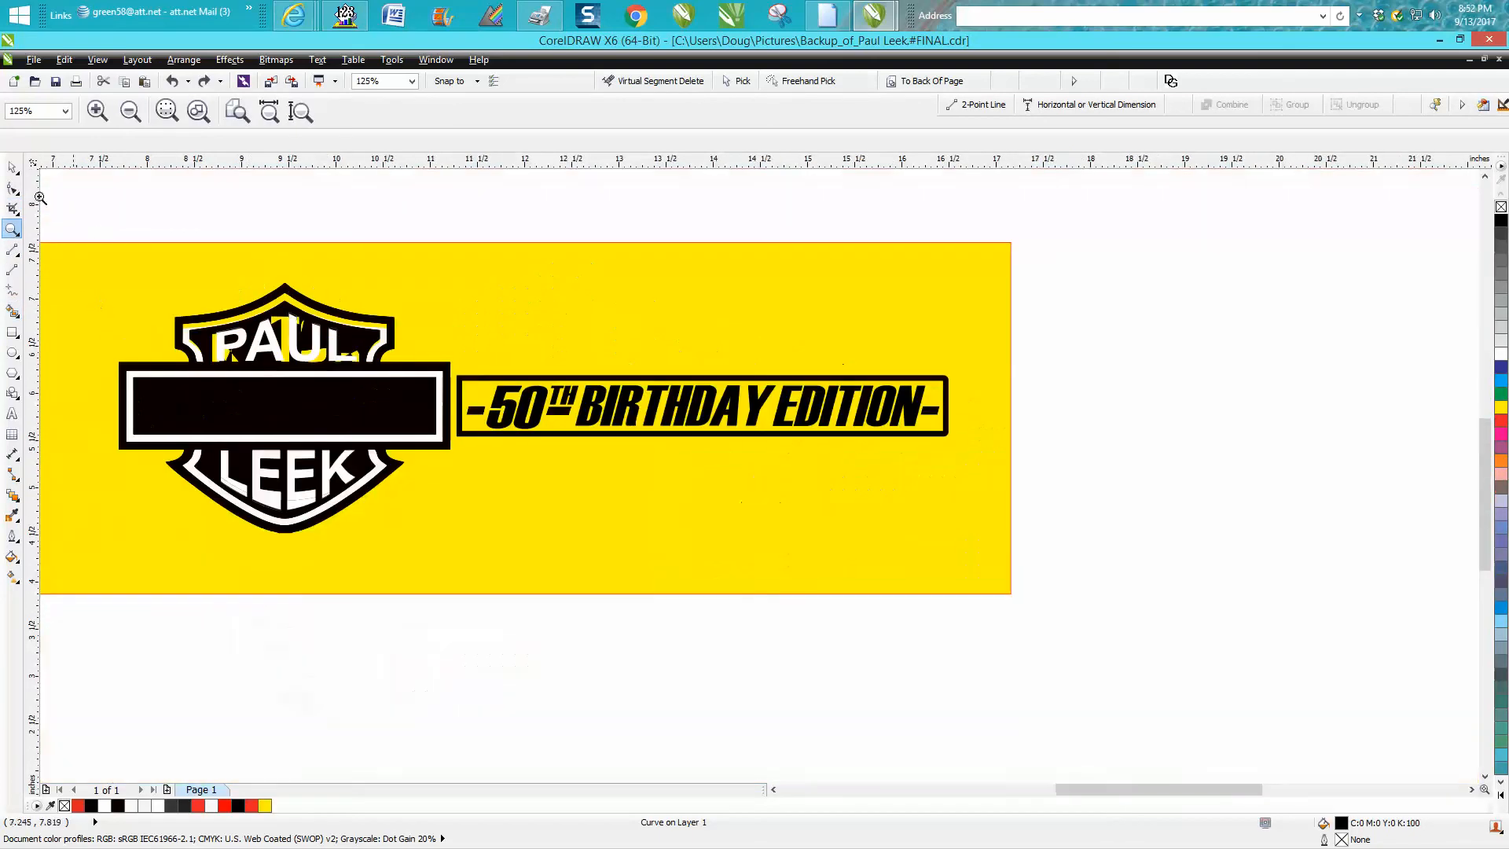
left_click(12, 168)
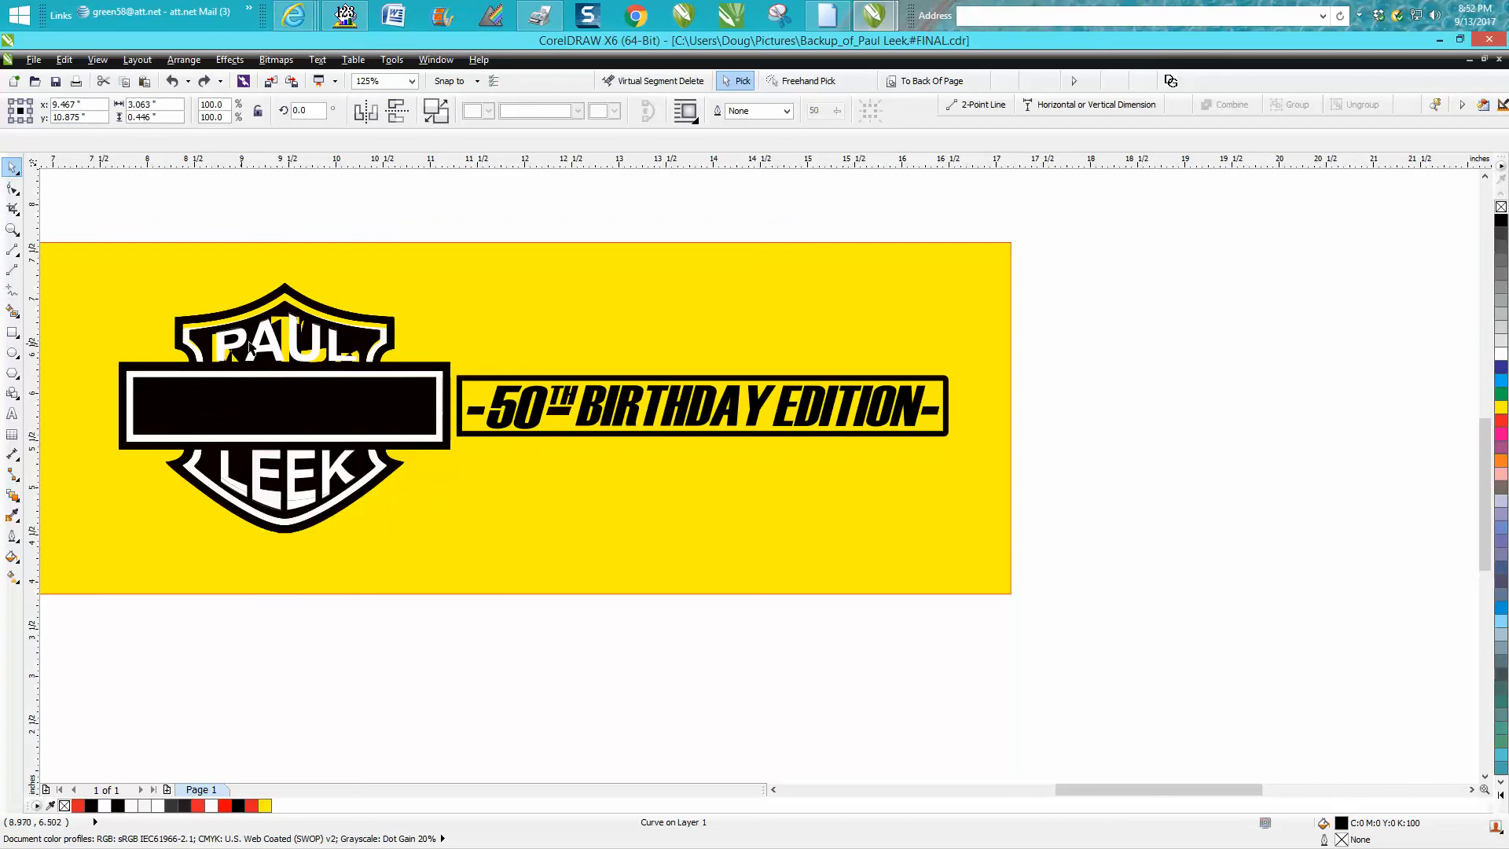
left_click(275, 349)
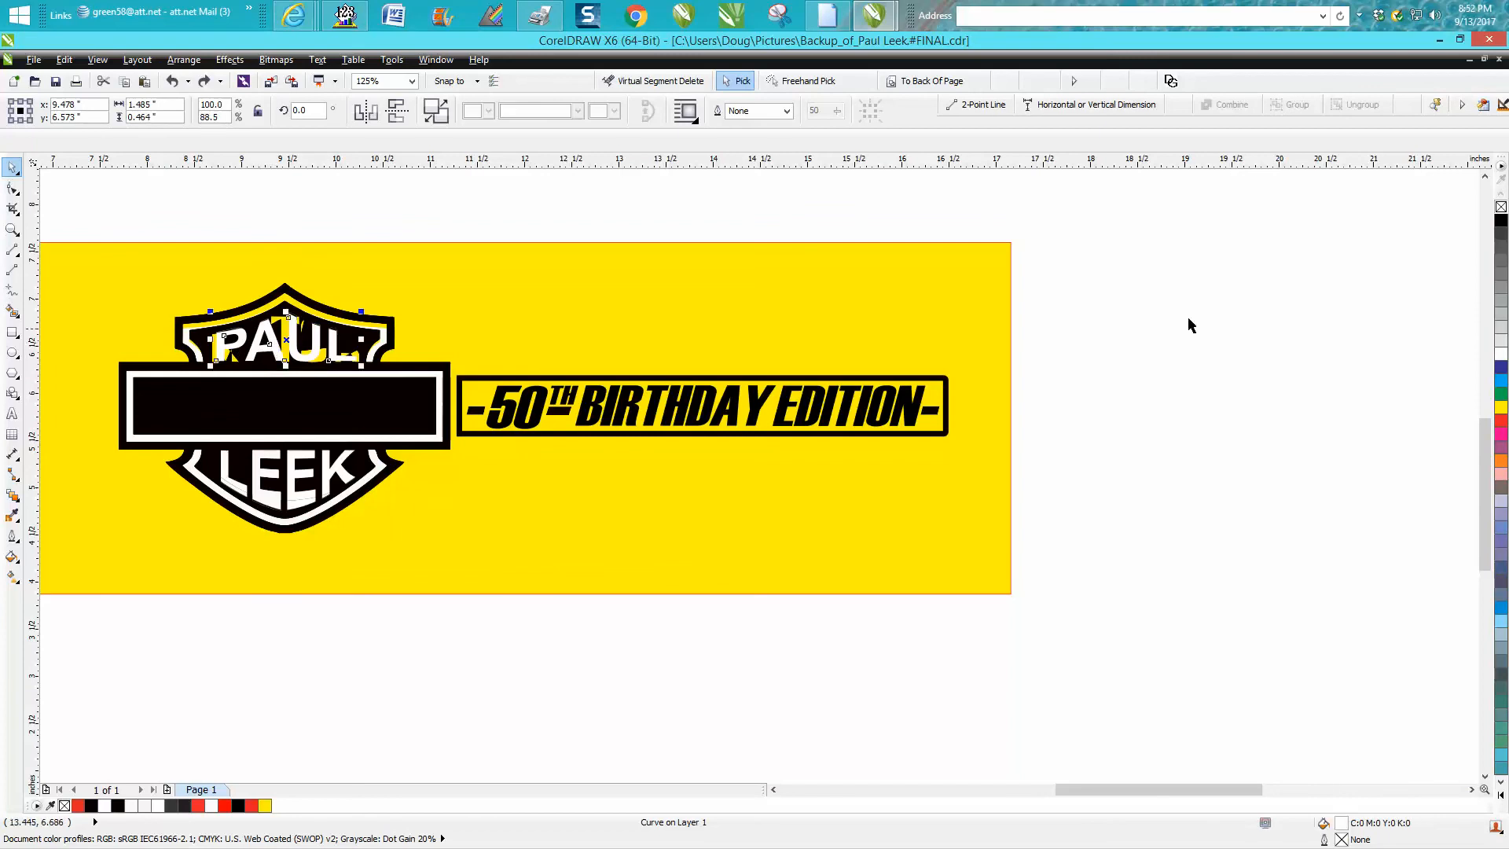
left_click(1501, 419)
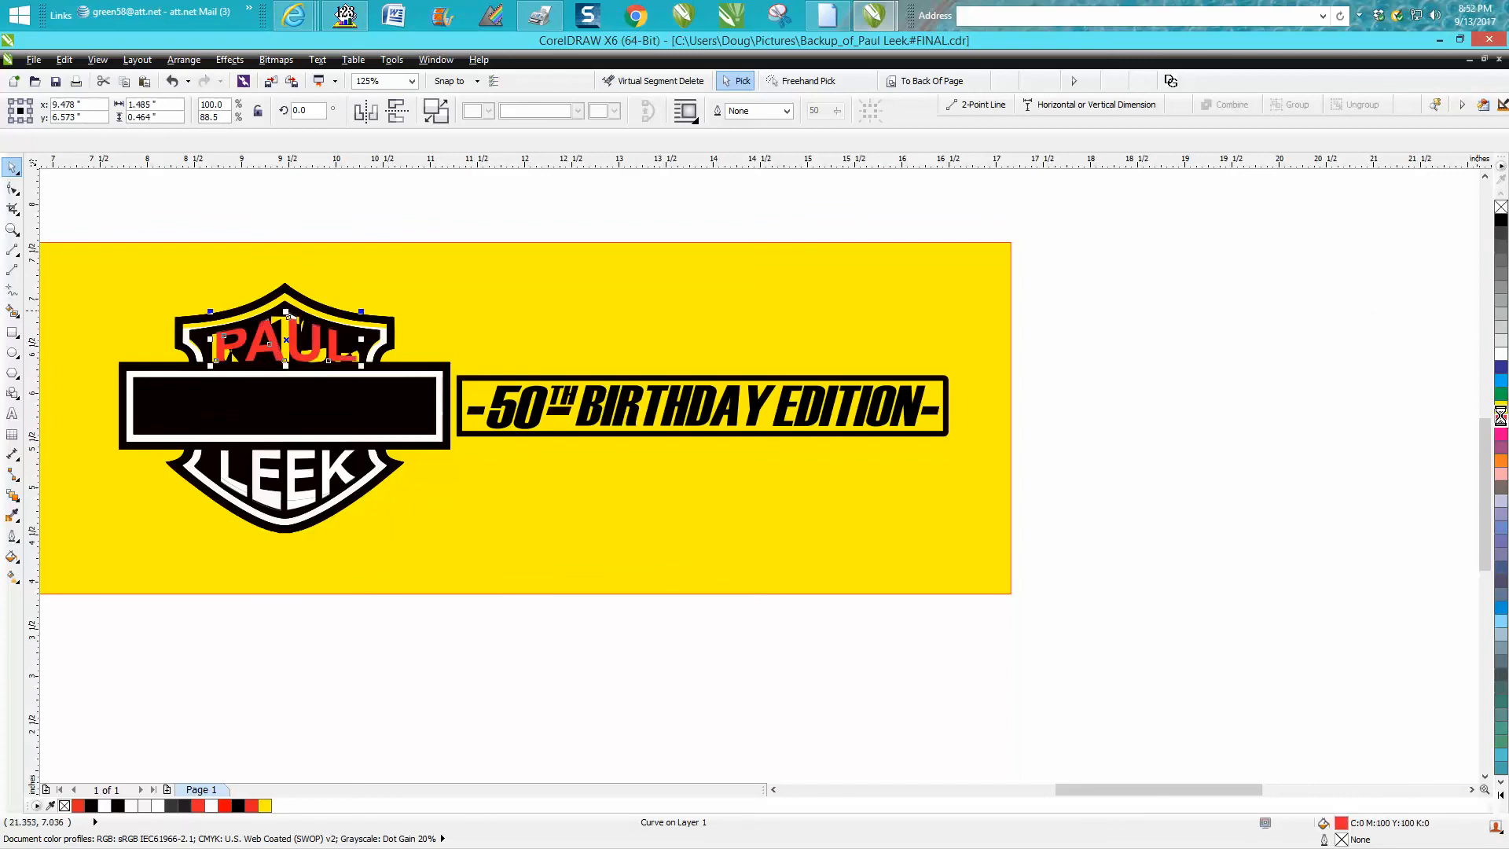
key("Up")
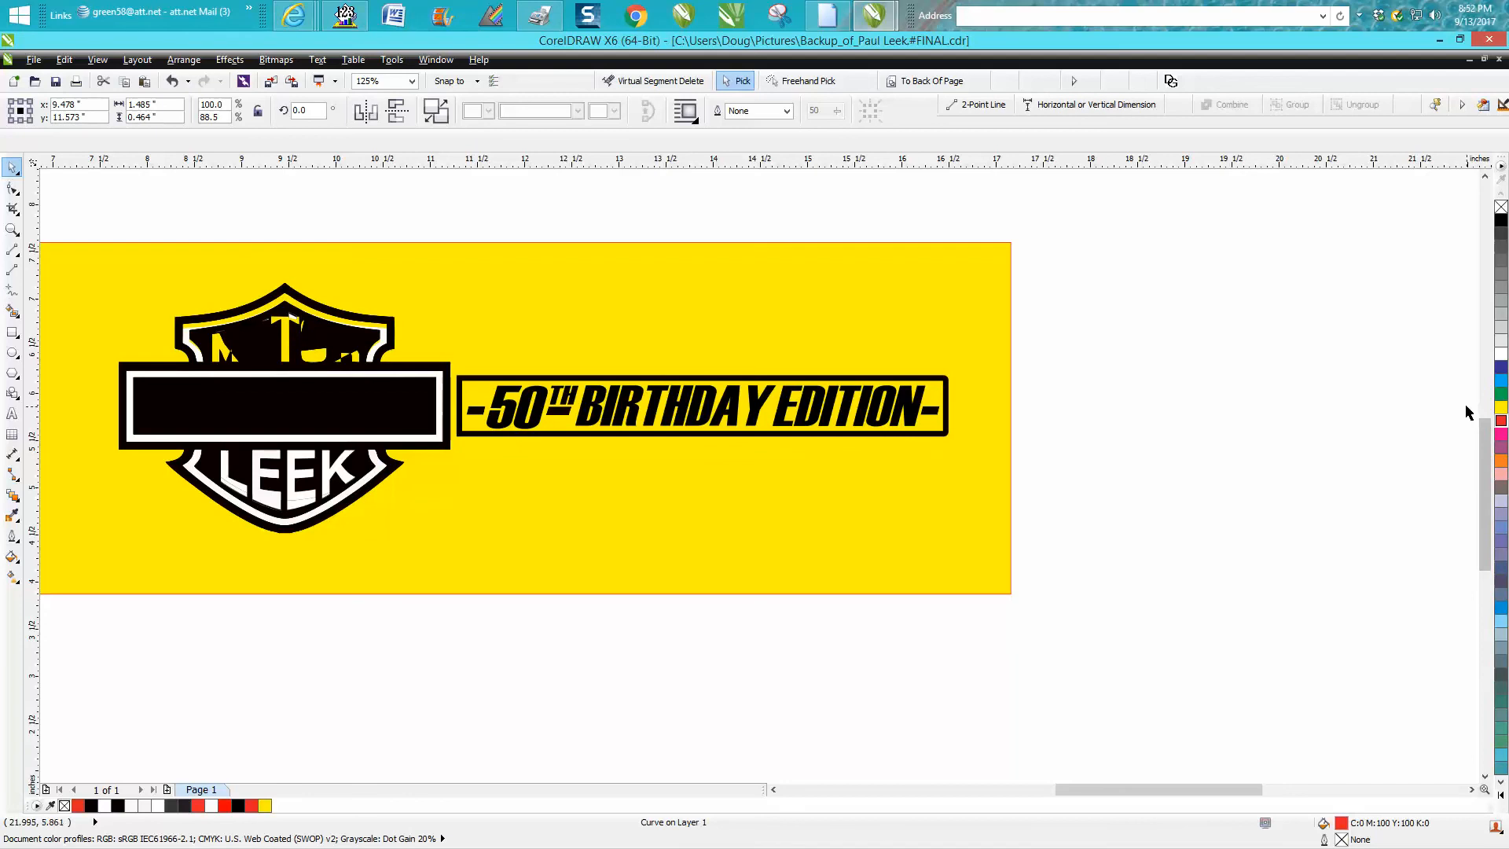
Fill the moved first-name lettering black, and move the surname lettering up from the yellow artwork into the badge with a black fill
scroll(1466, 407, "down", 1)
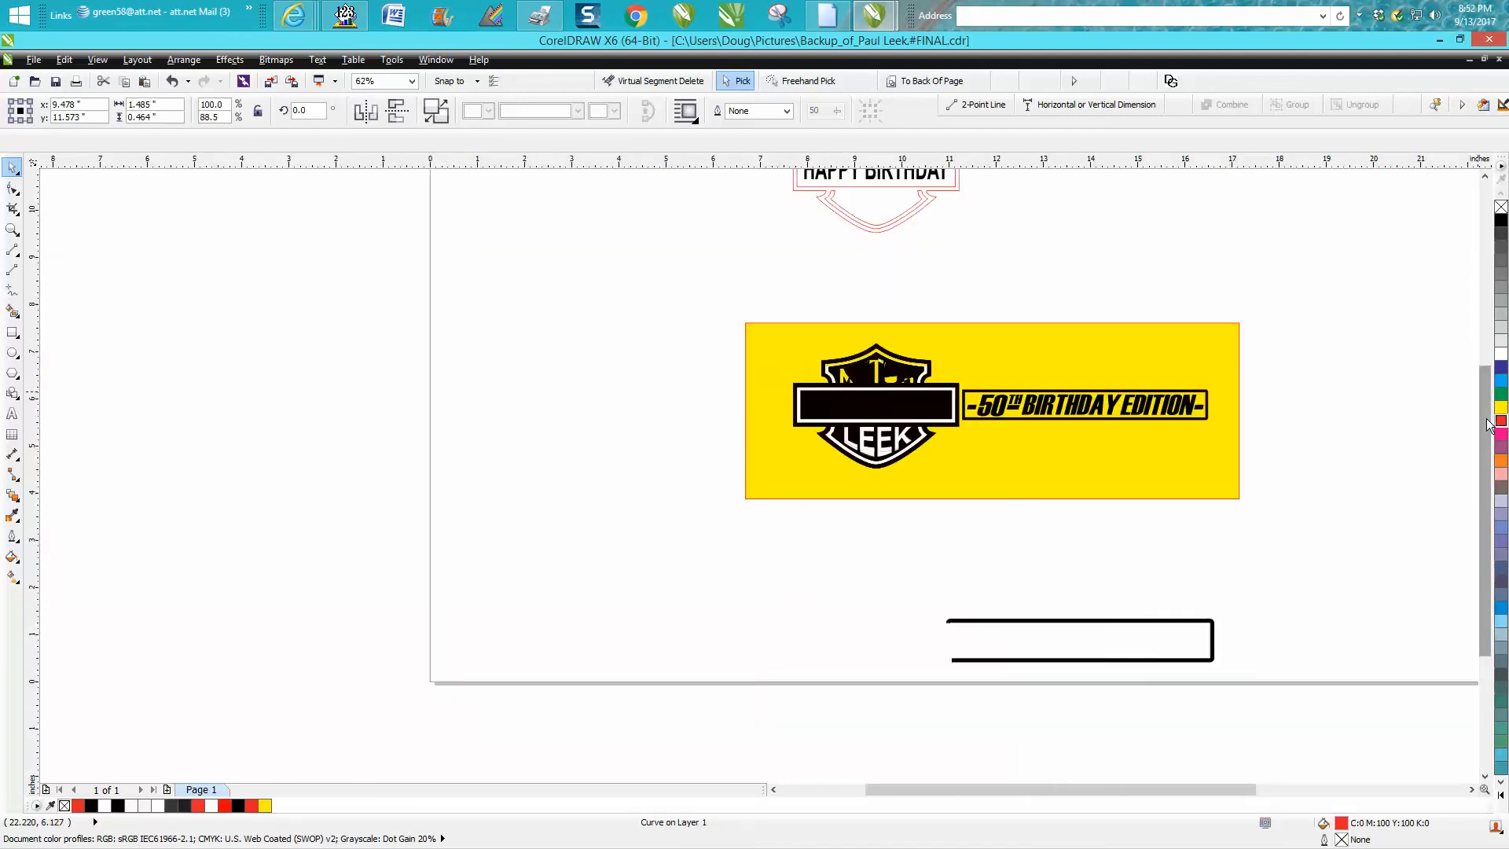
scroll(1485, 385, "up", 2)
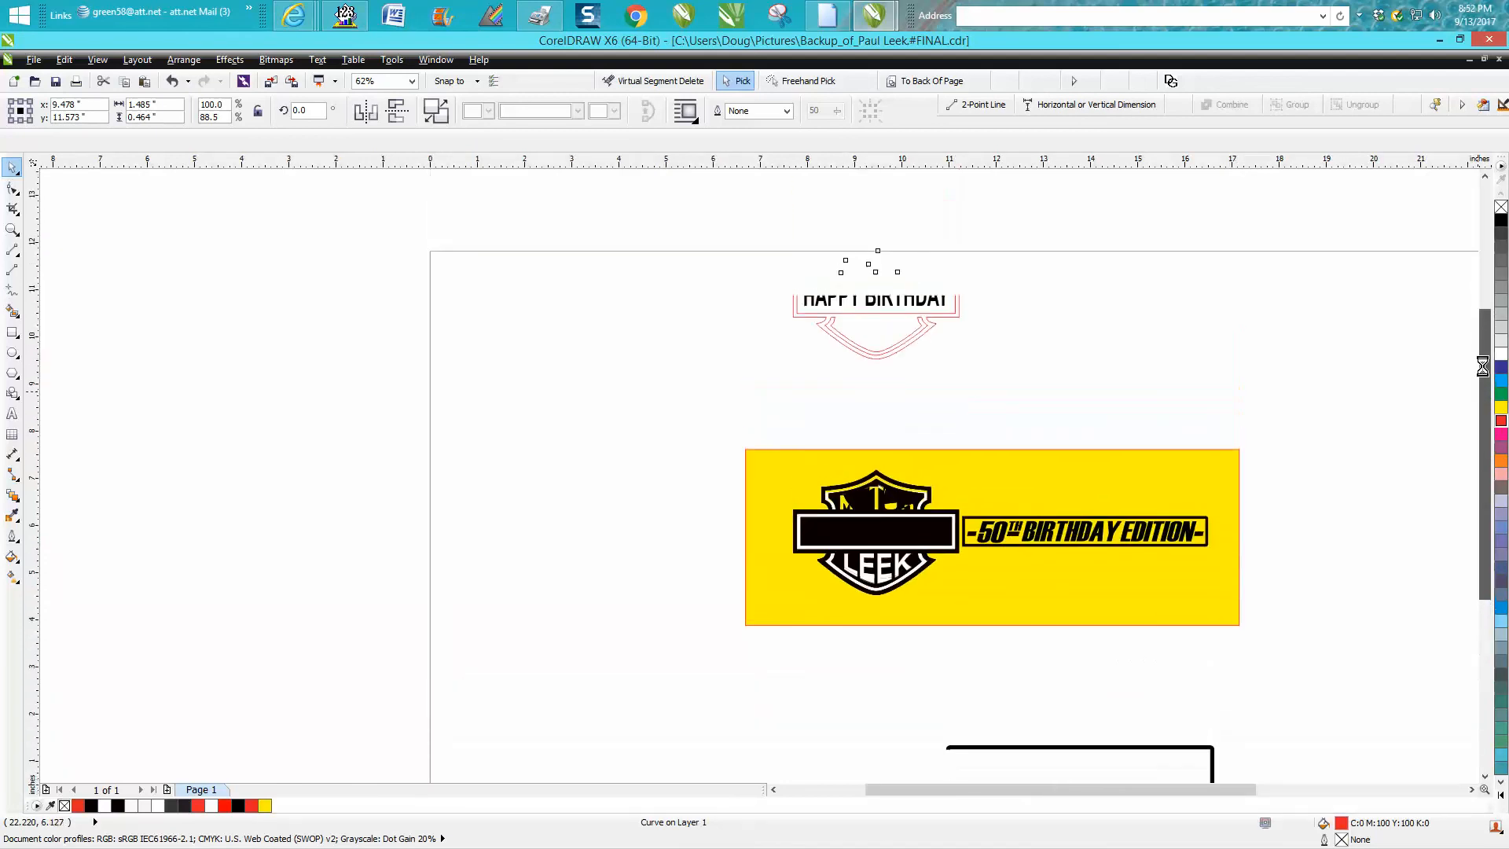
left_click(1500, 219)
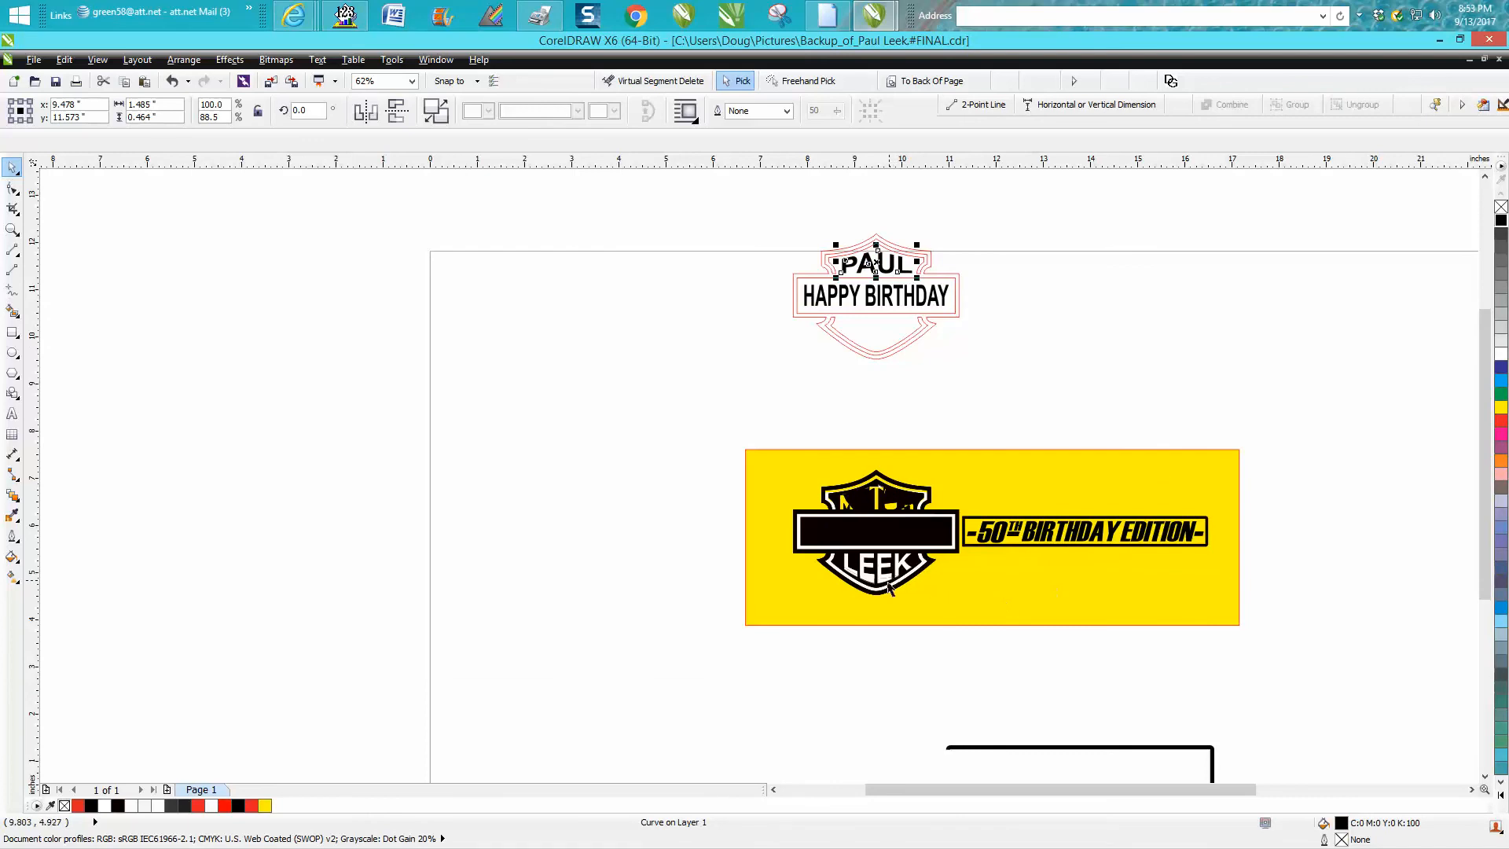
left_click_drag(888, 585, 876, 333)
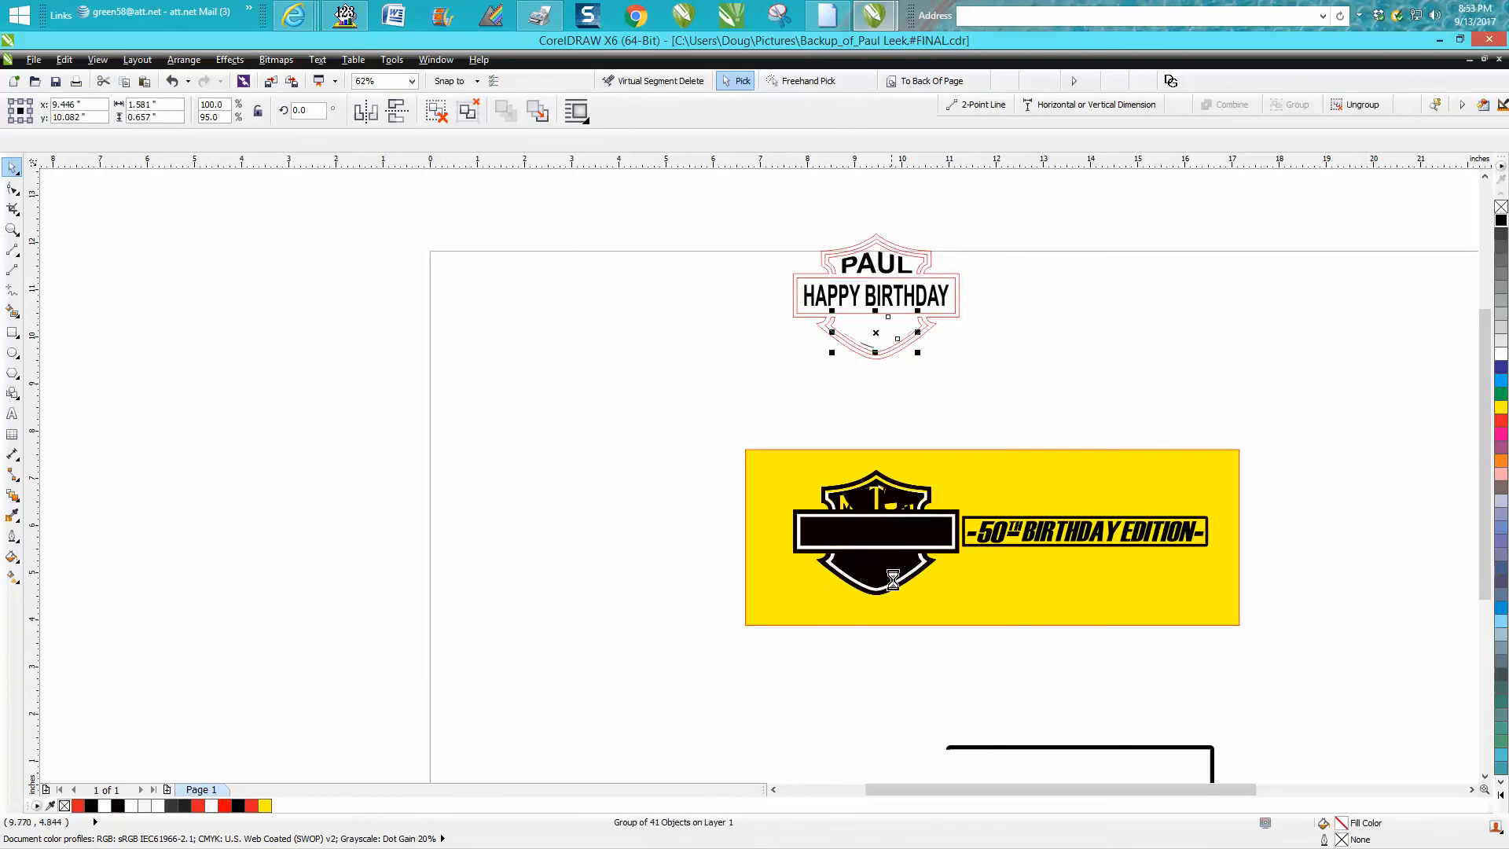
left_click(1501, 219)
Remove the fill from the first-name lettering in the badge and give it a red outline
left_click(12, 229)
left_click_drag(765, 224, 1027, 396)
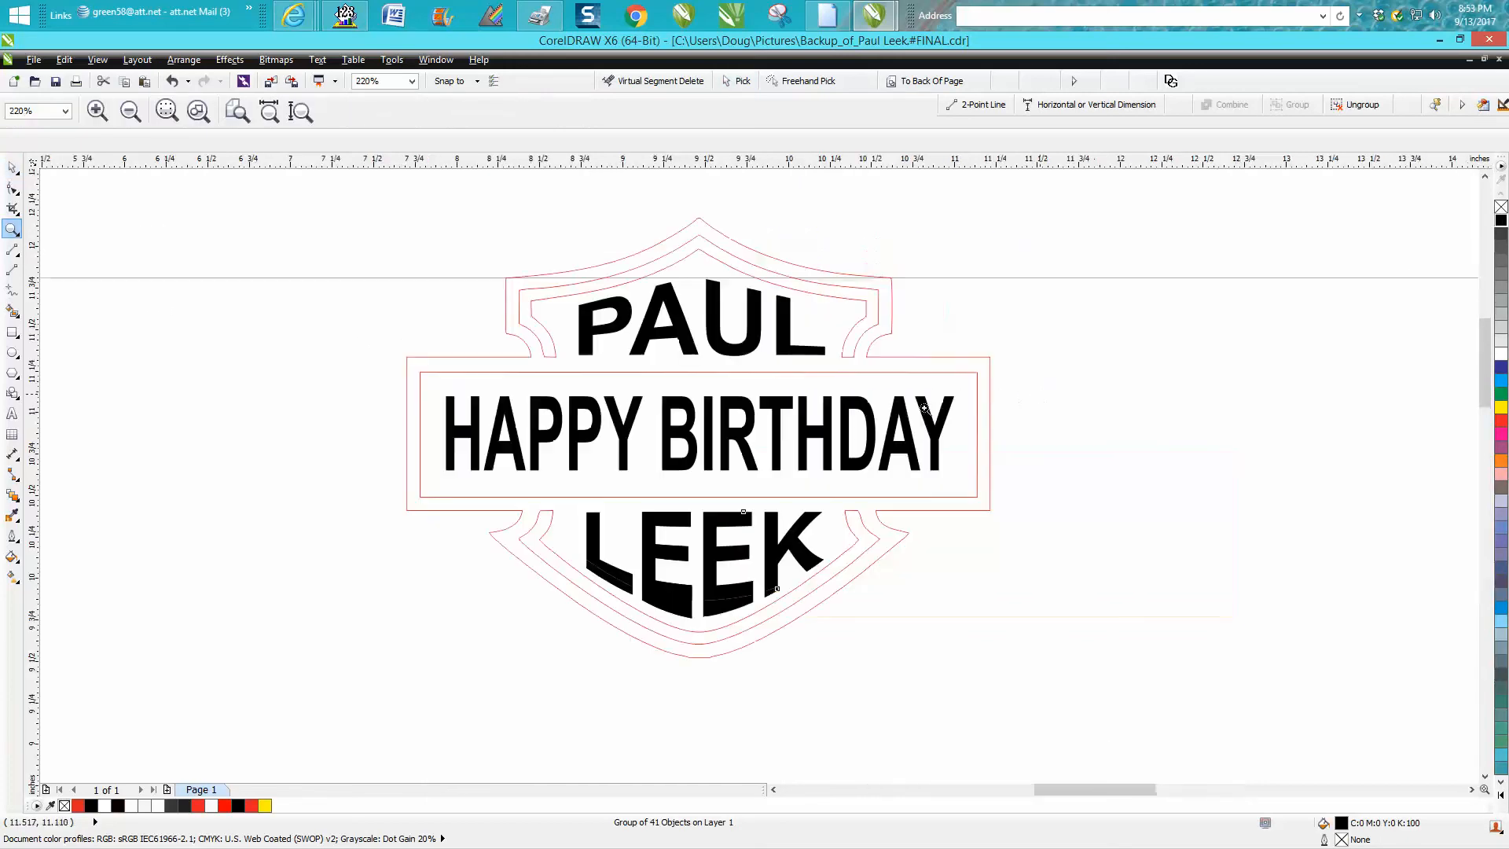
left_click(12, 167)
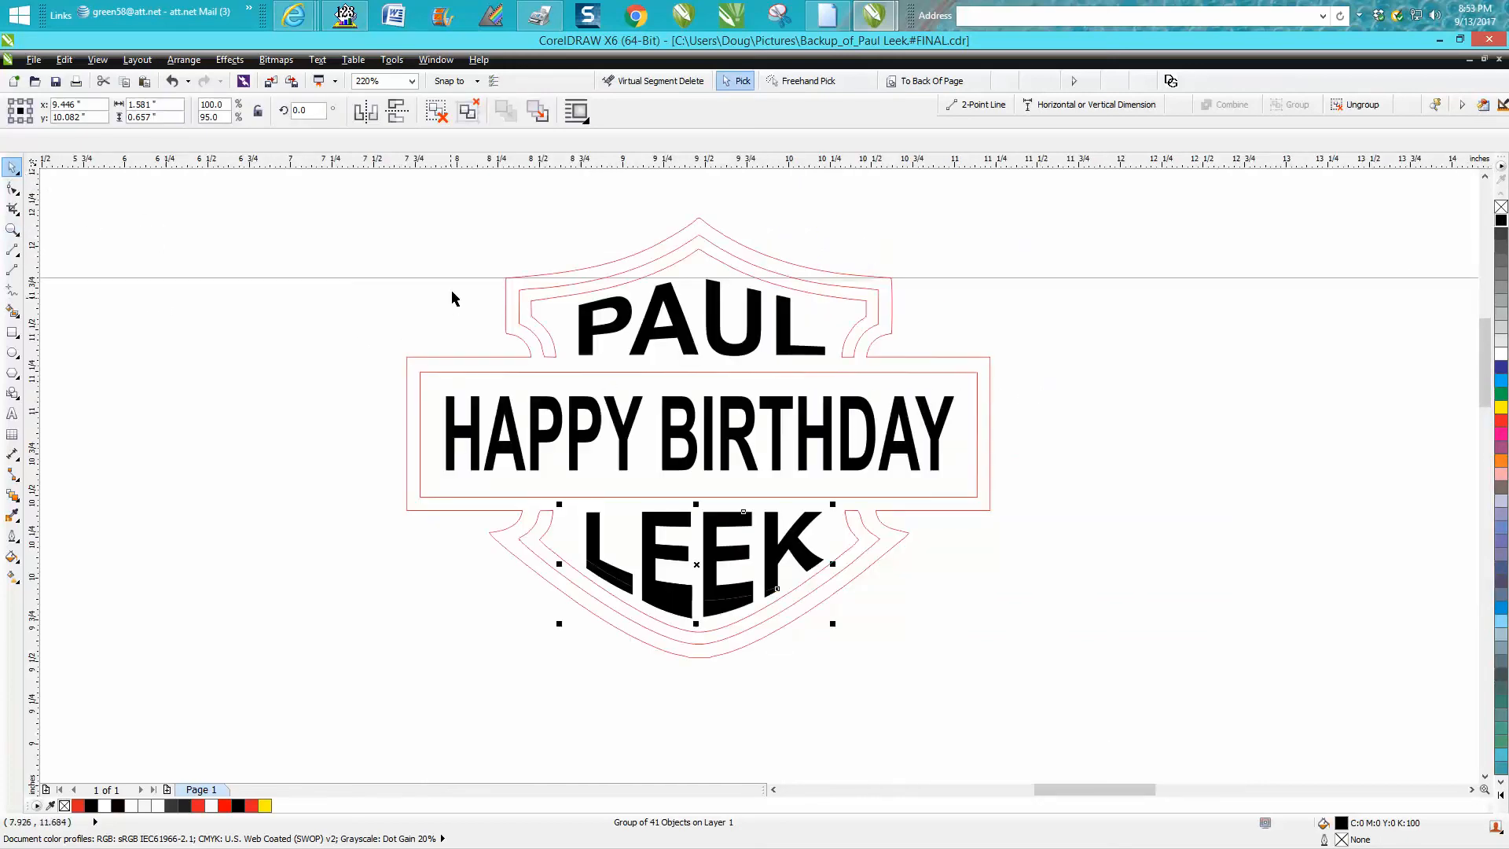
left_click(627, 324)
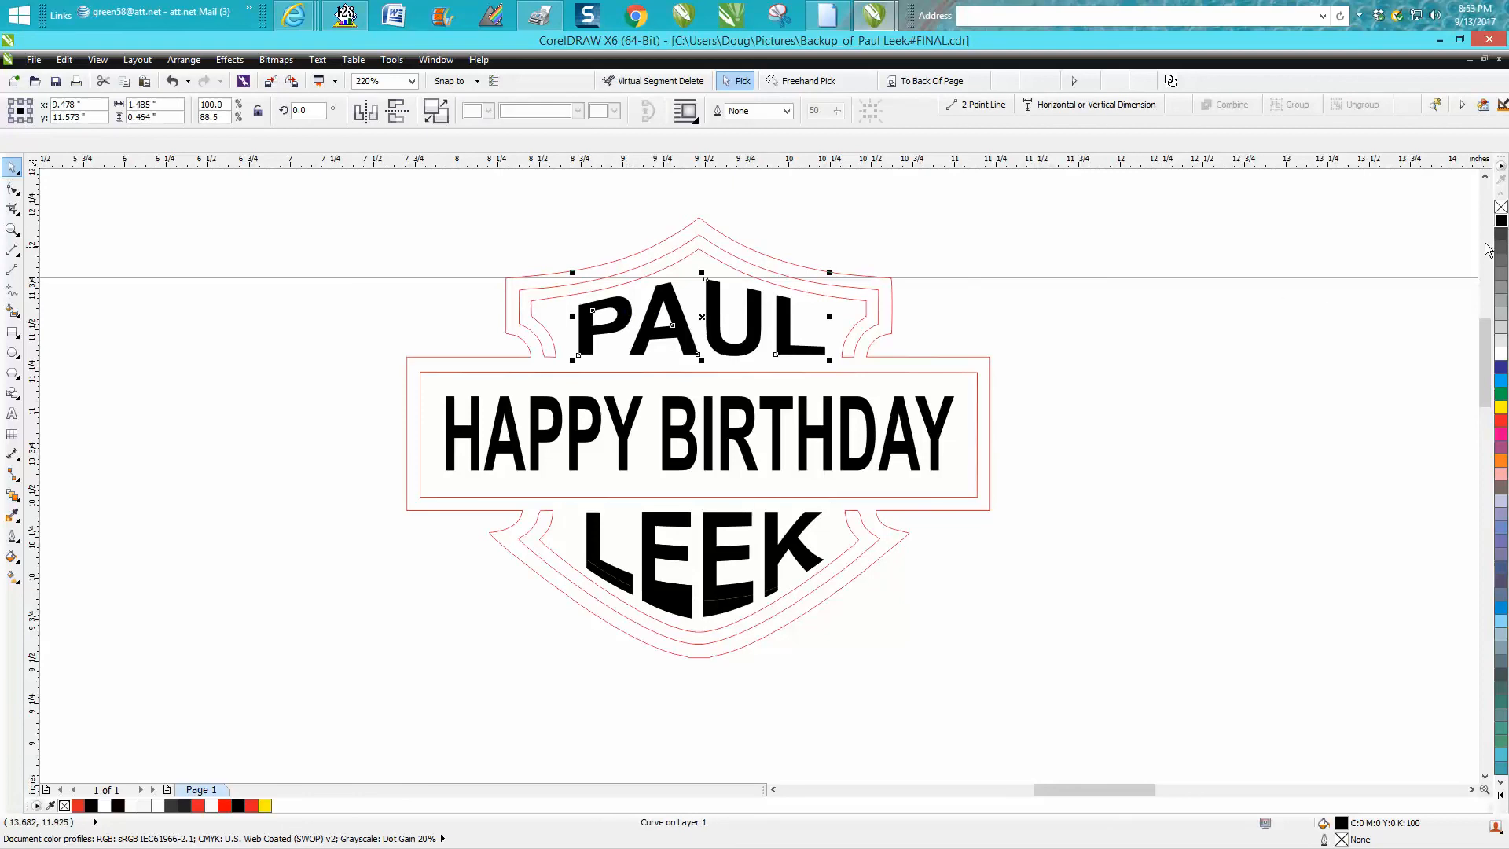
left_click(1501, 207)
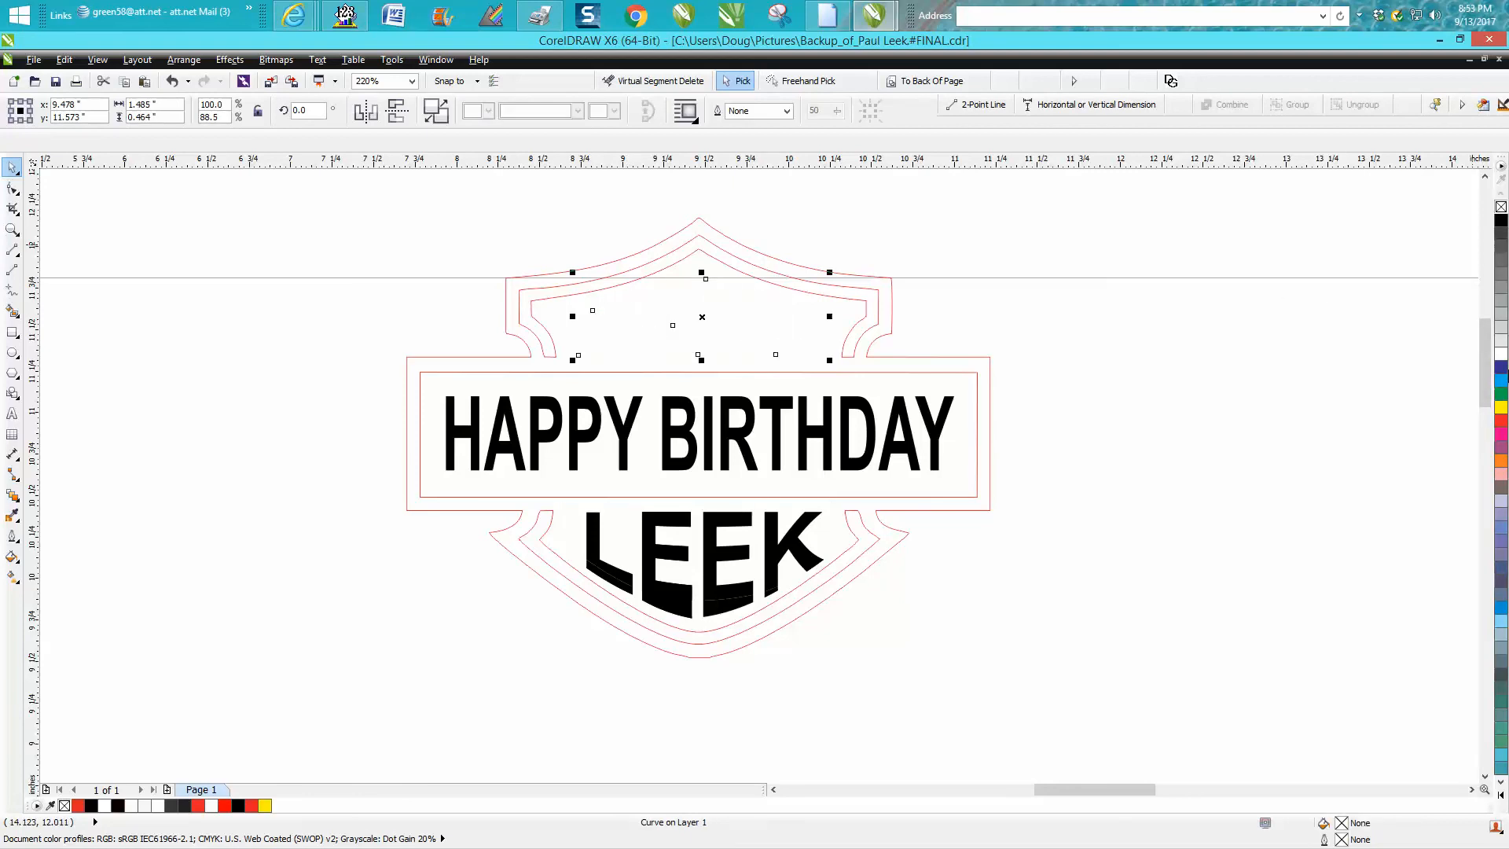
right_click(1502, 421)
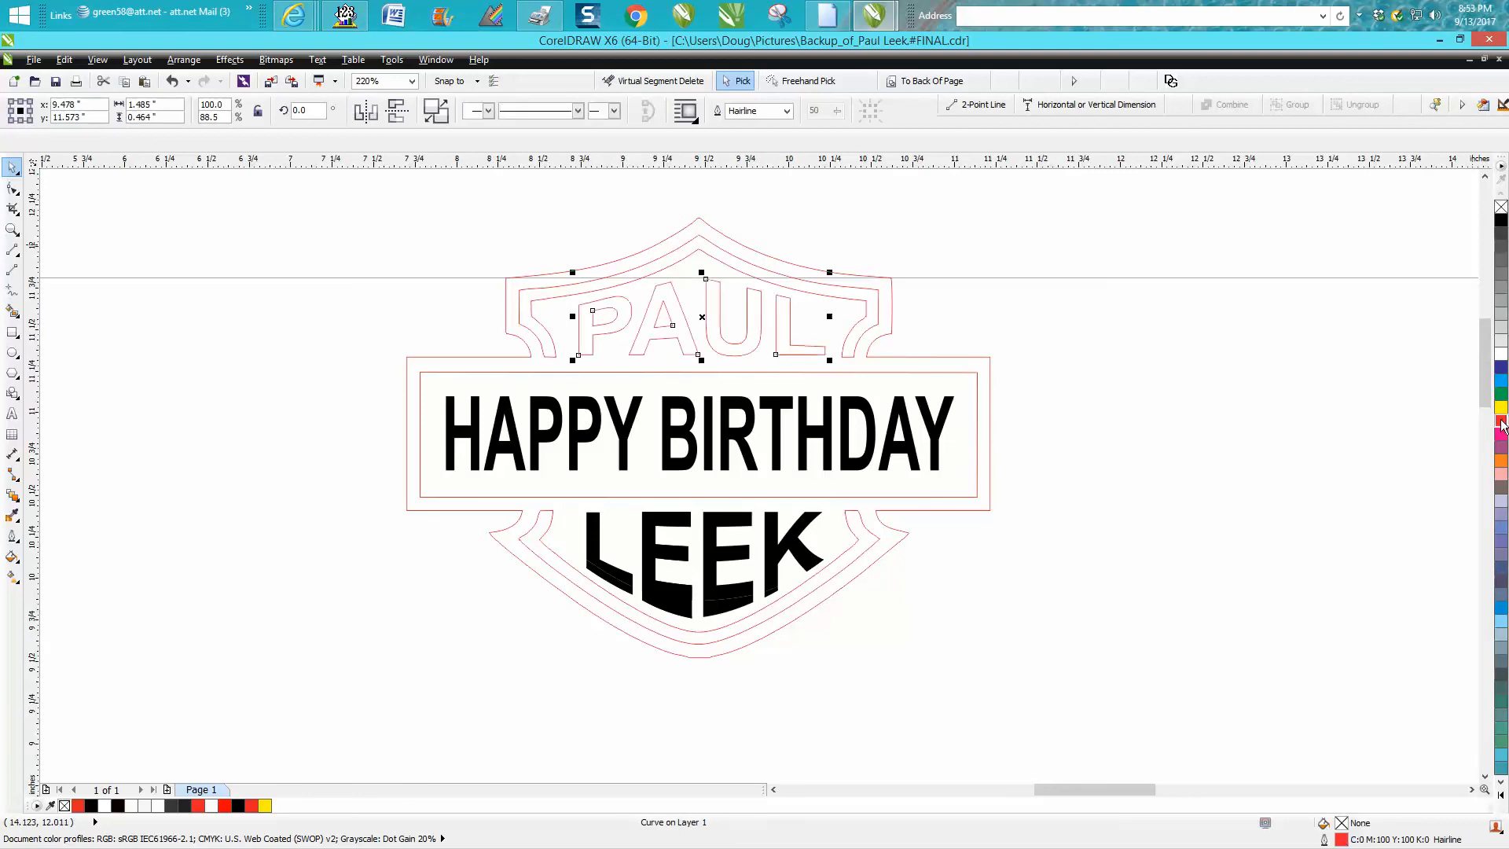
Change the surname lettering group to a red outline without fill and move it 5 inches right of the badge
left_click(807, 552)
left_click(1502, 207)
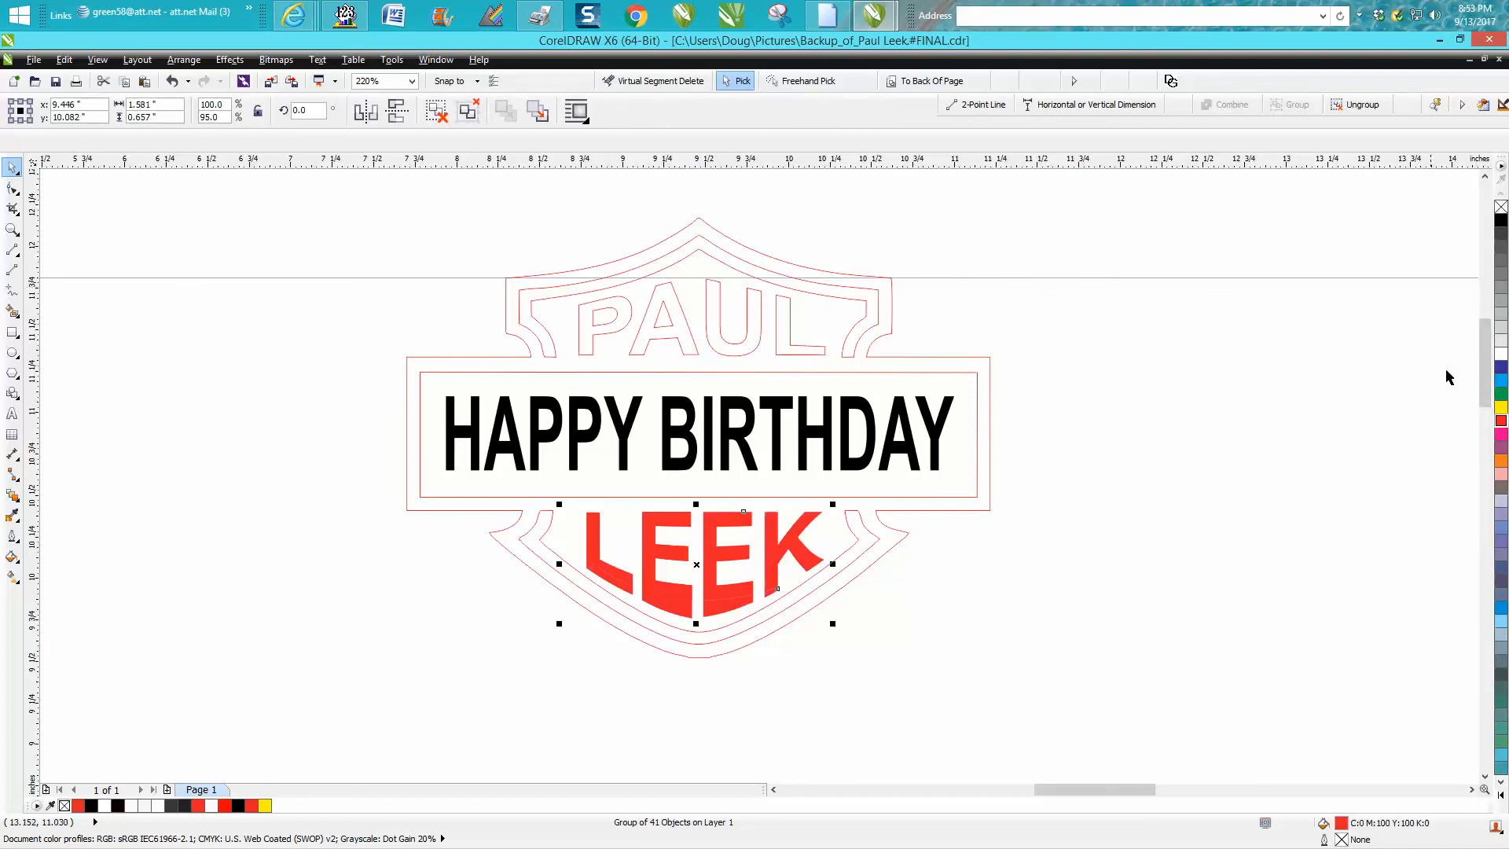
left_click(1501, 207)
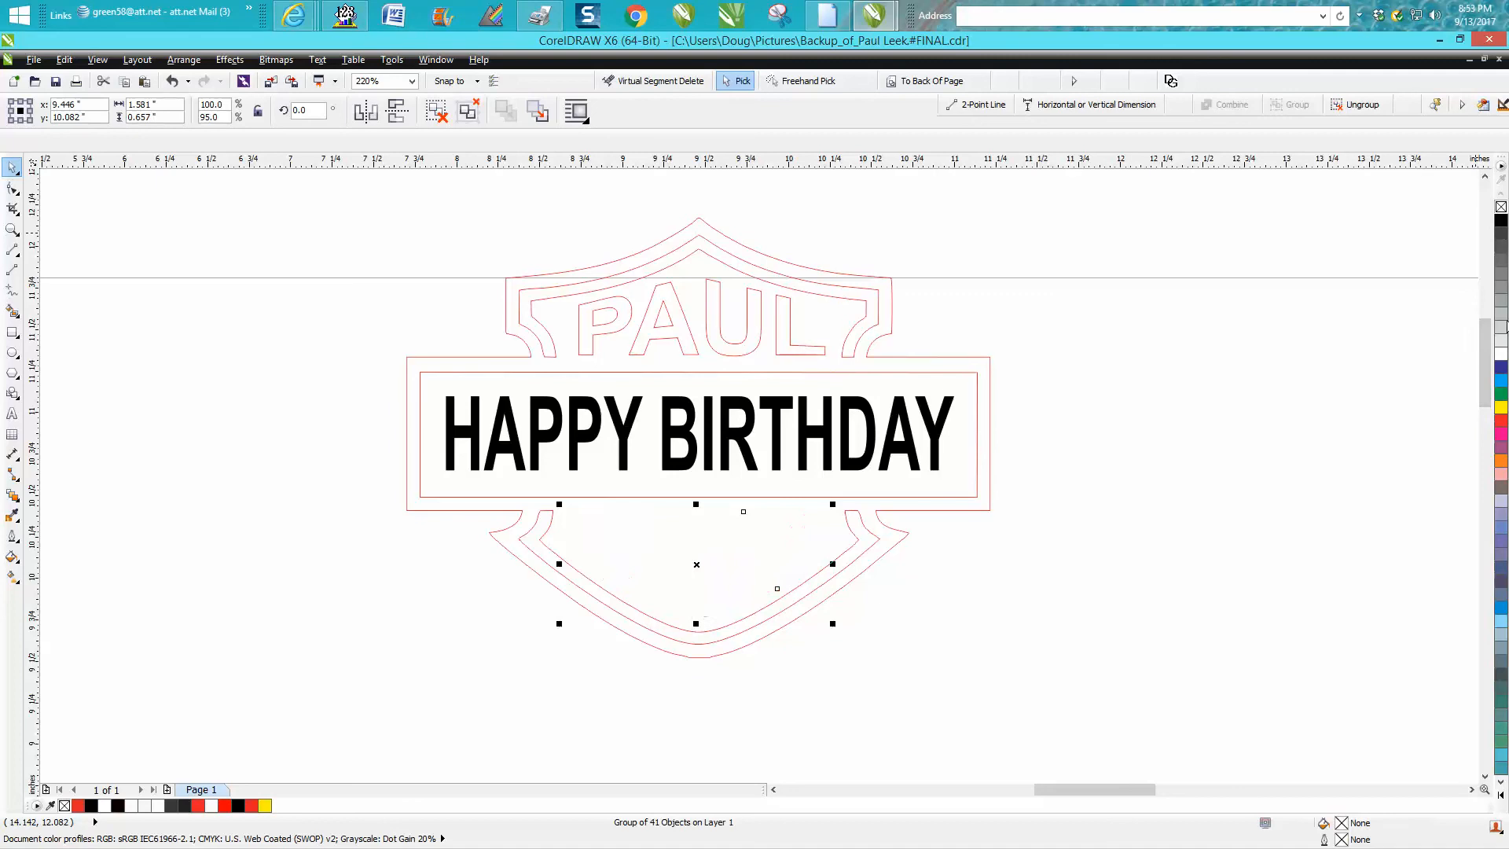
right_click(1501, 419)
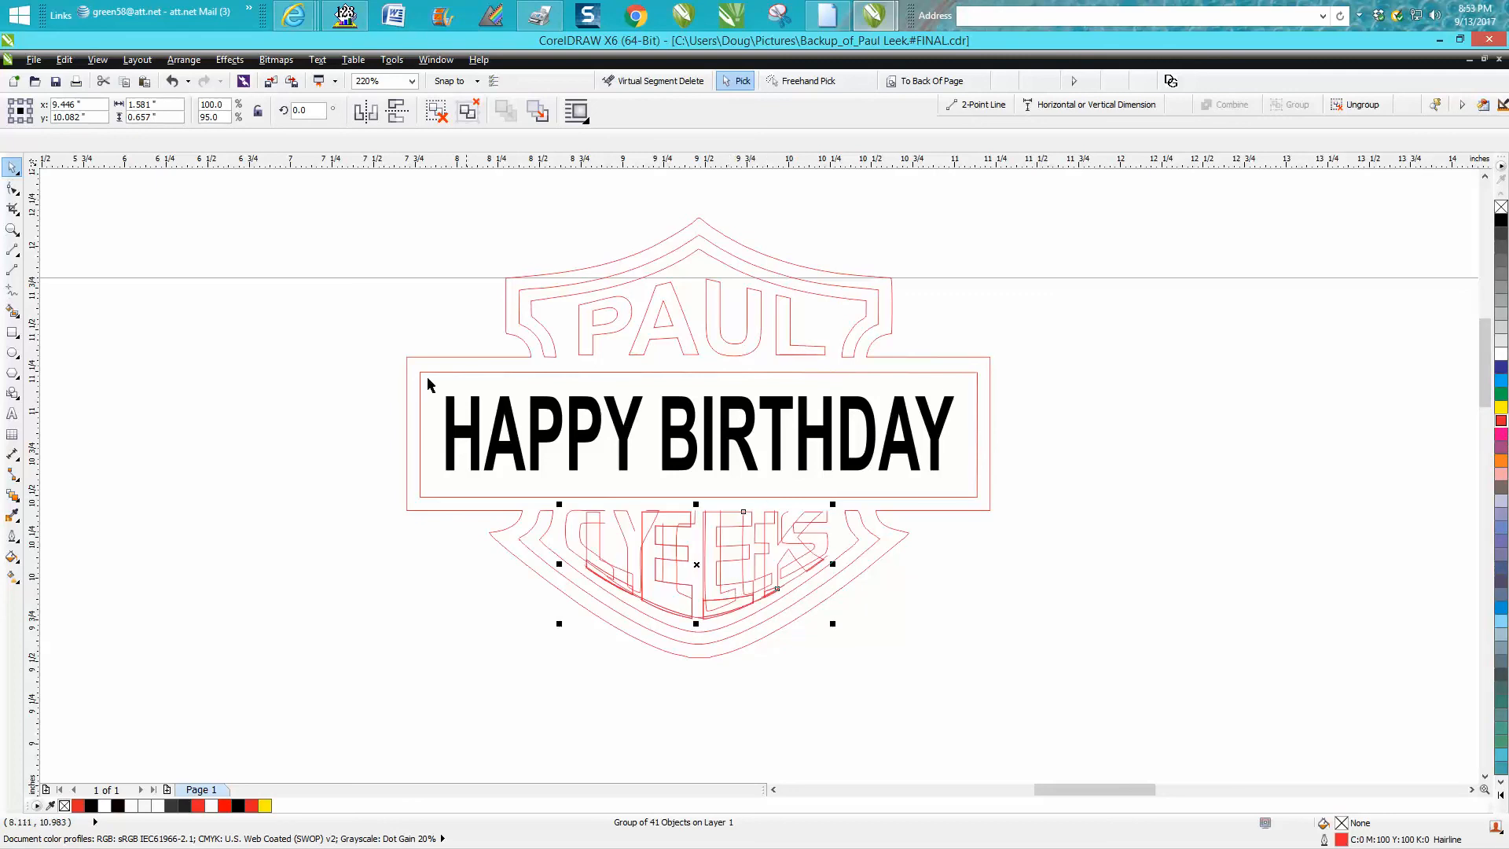
key("Right")
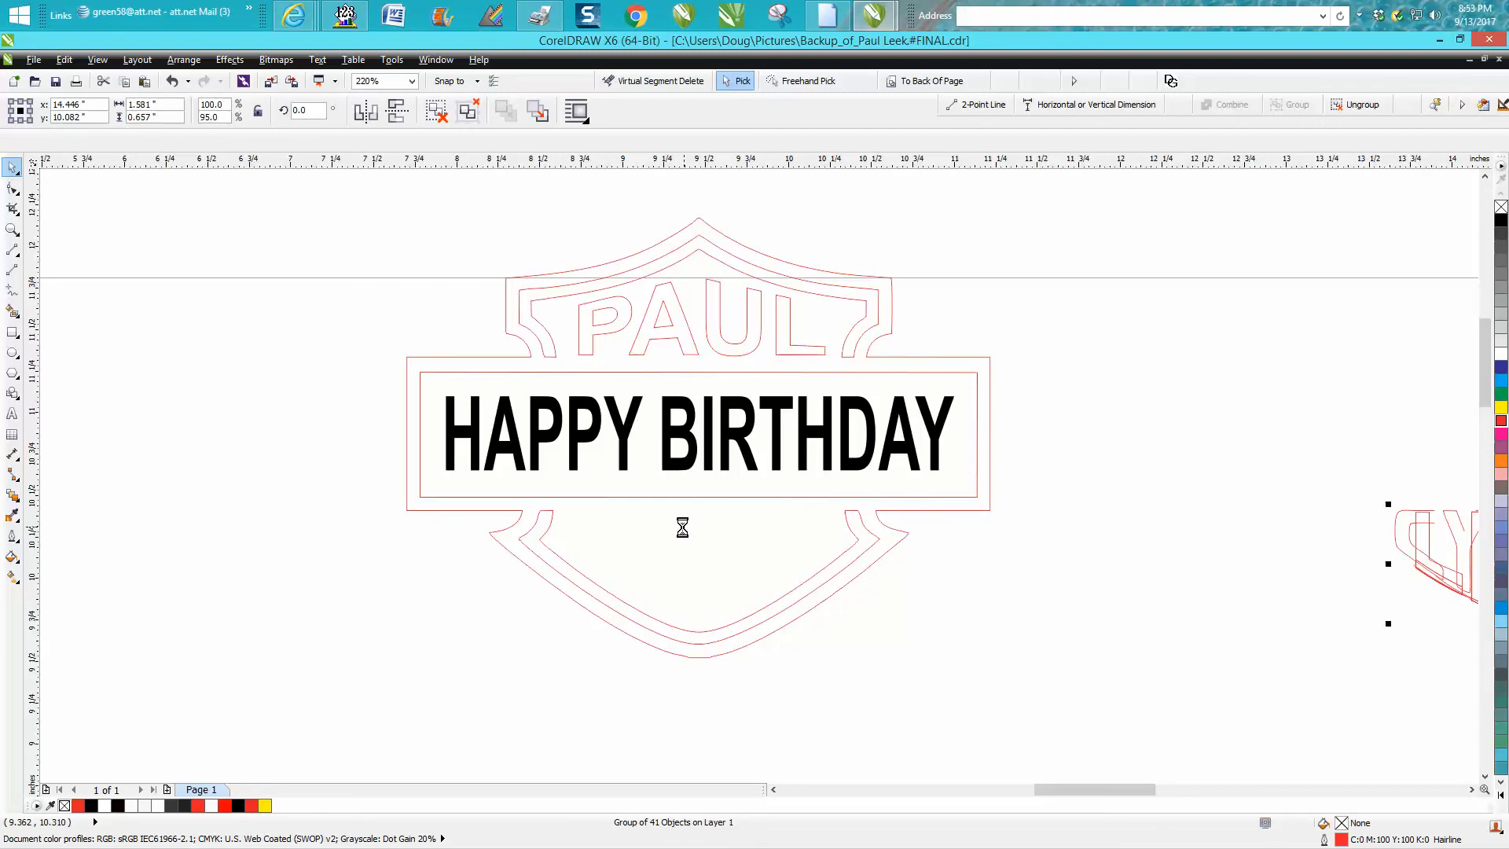
Try to pull one outline out of the overlapping surname lettering group, and undo the move
scroll(684, 532, "down", 2)
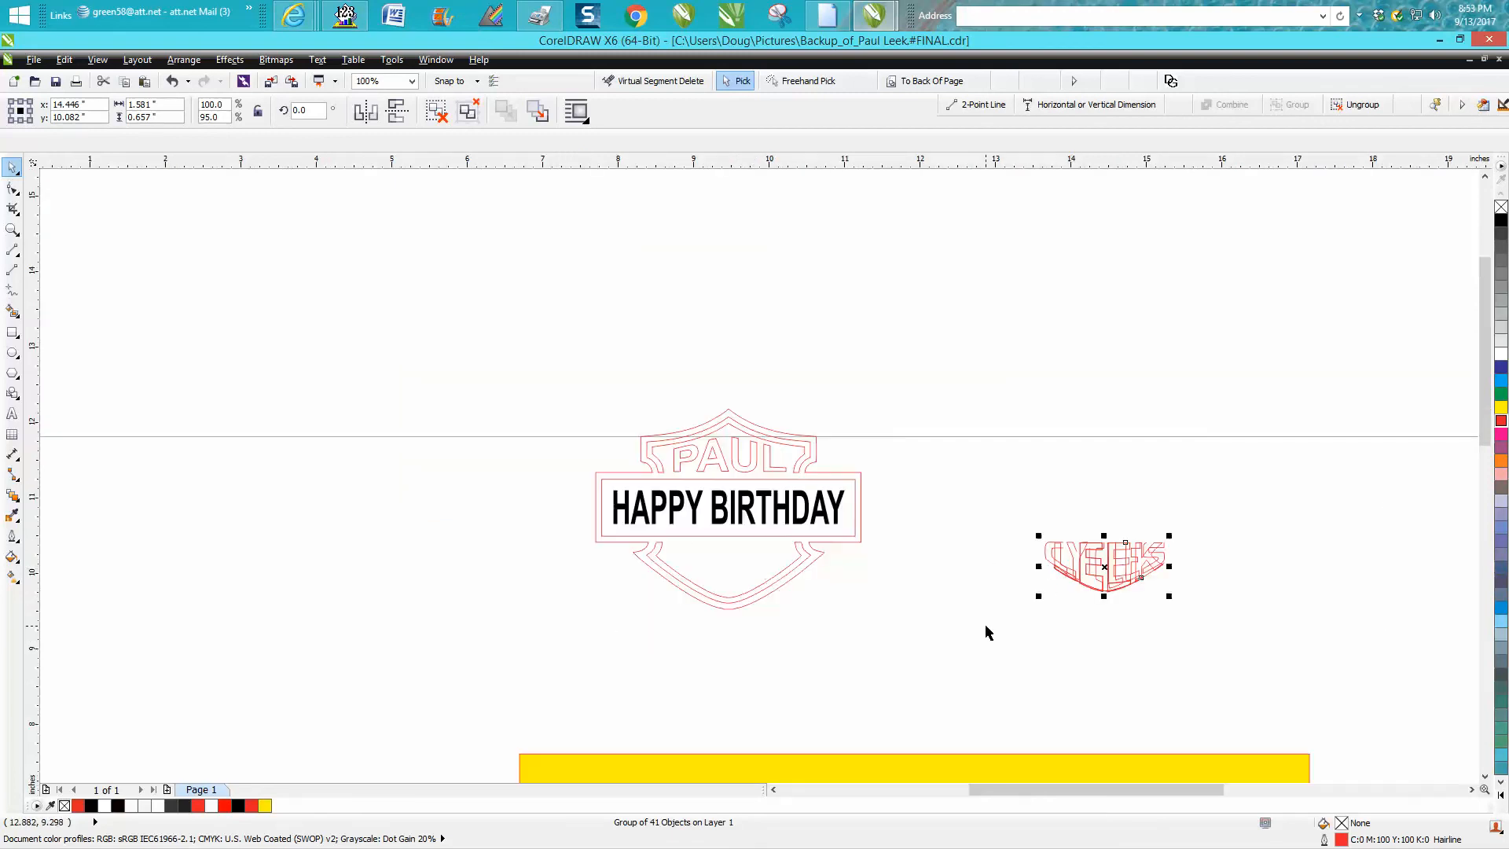
left_click(13, 229)
left_click_drag(965, 496, 1210, 633)
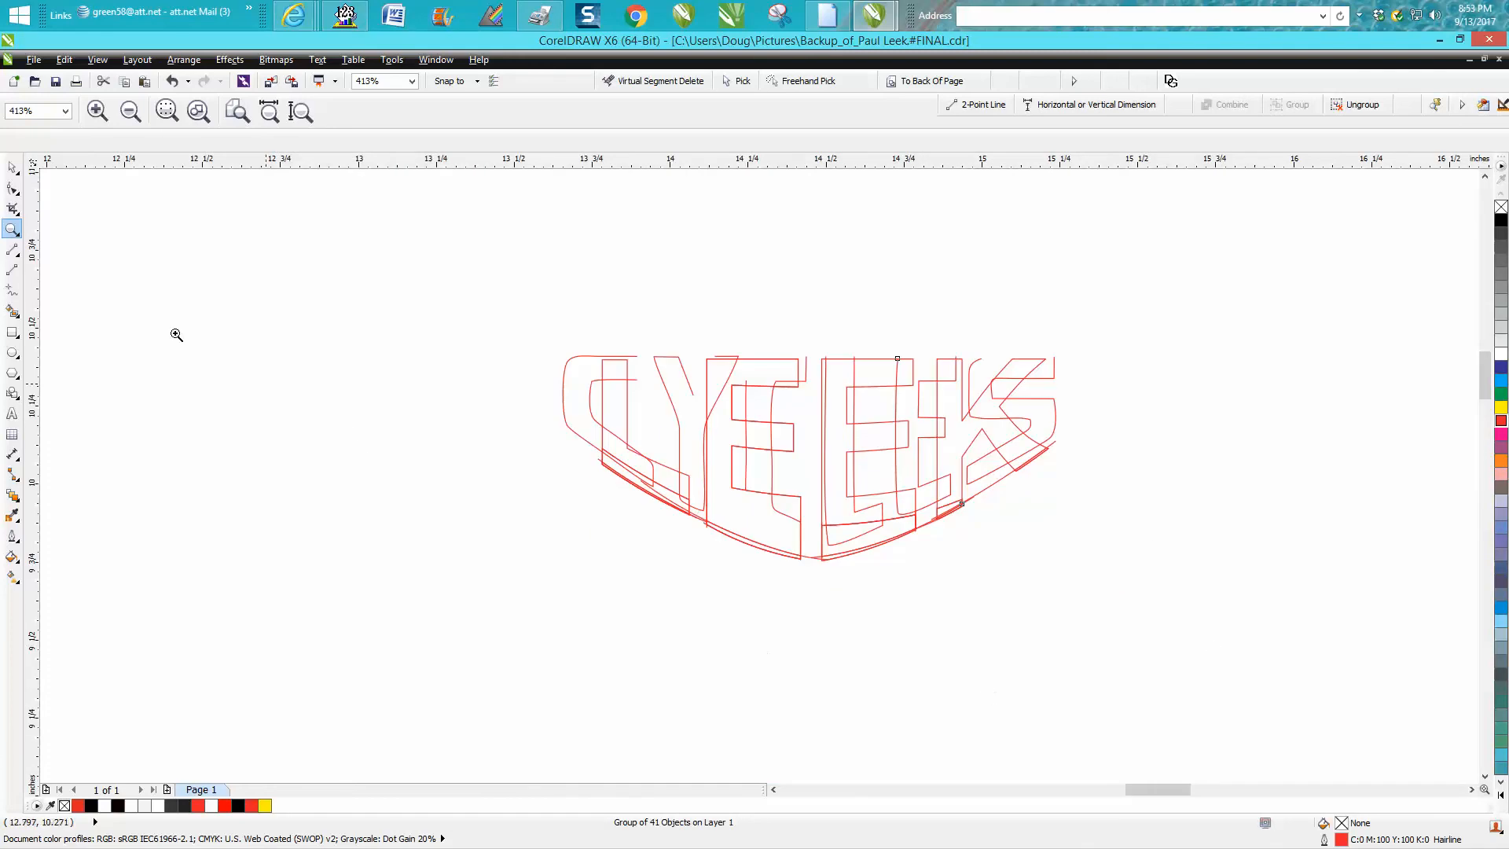
left_click(12, 167)
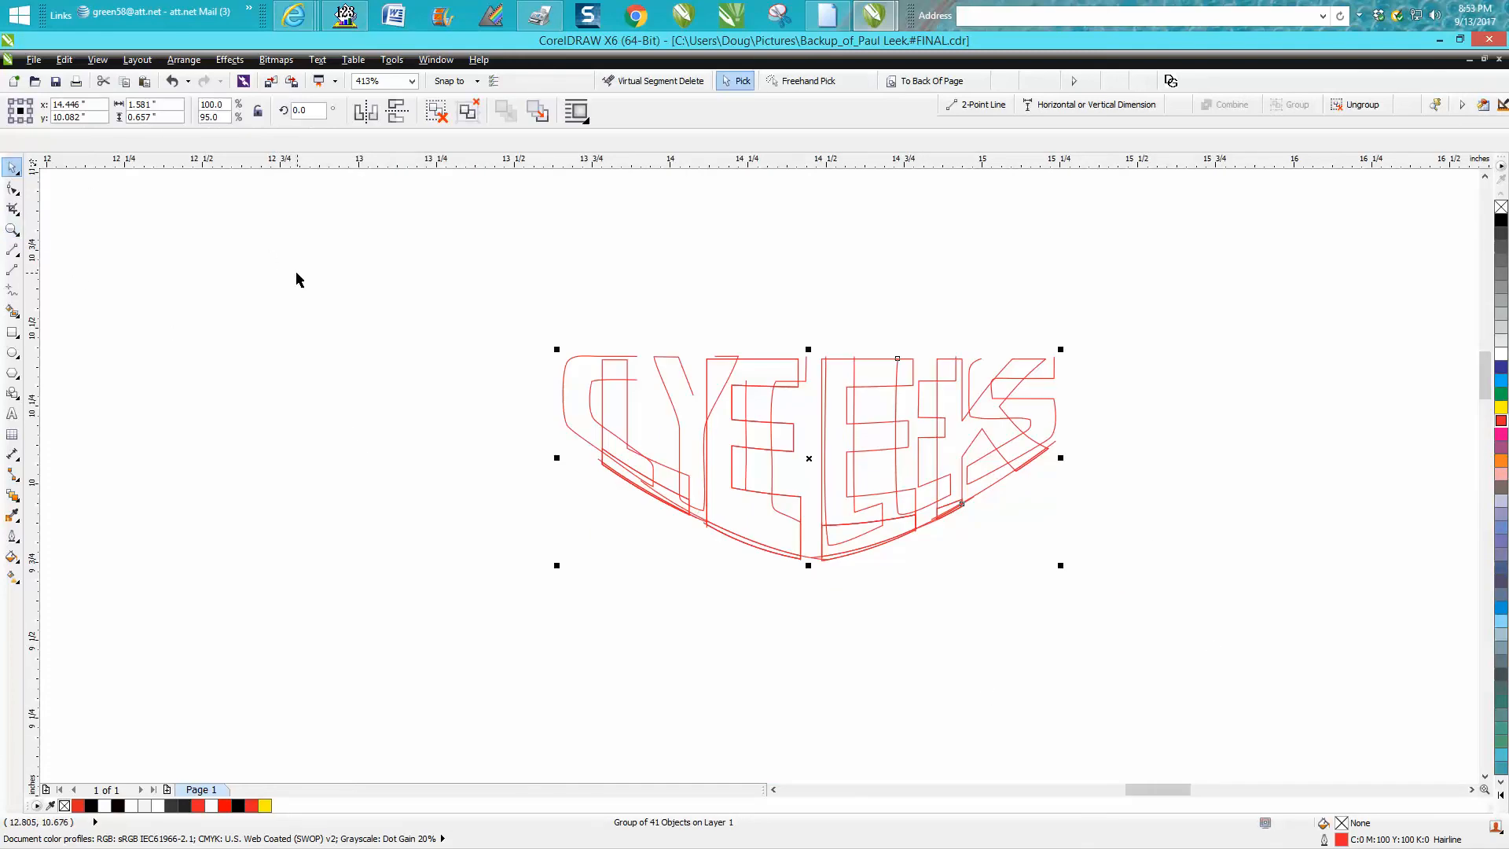
left_click(538, 332)
left_click(629, 397)
left_click_drag(628, 397, 399, 419)
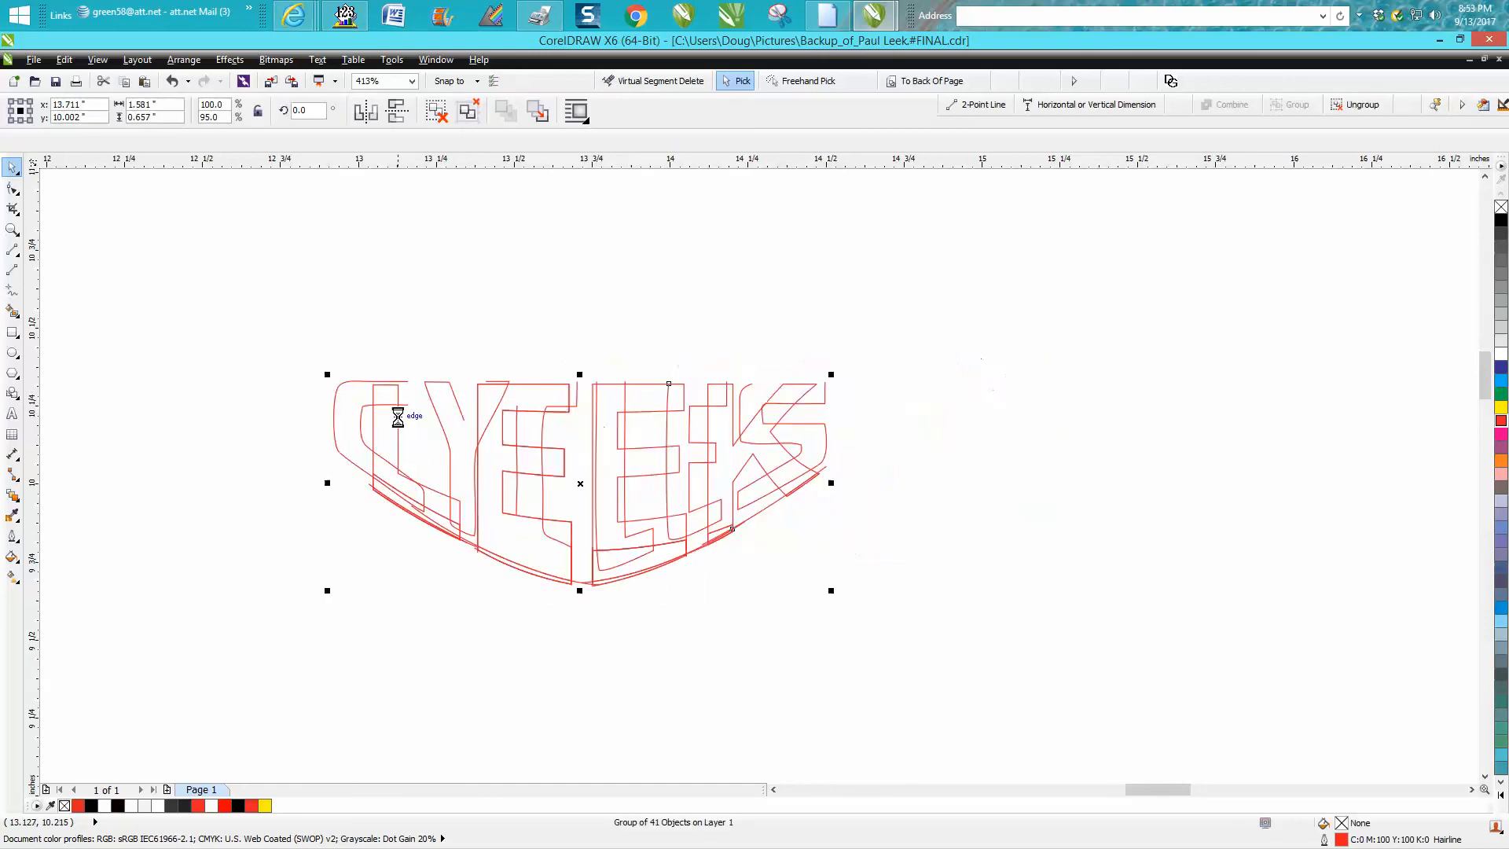
left_click(172, 81)
Ungroup the overlapping lettering and move only the surname outline 5 inches left, back into the bottom of the badge
left_click(182, 60)
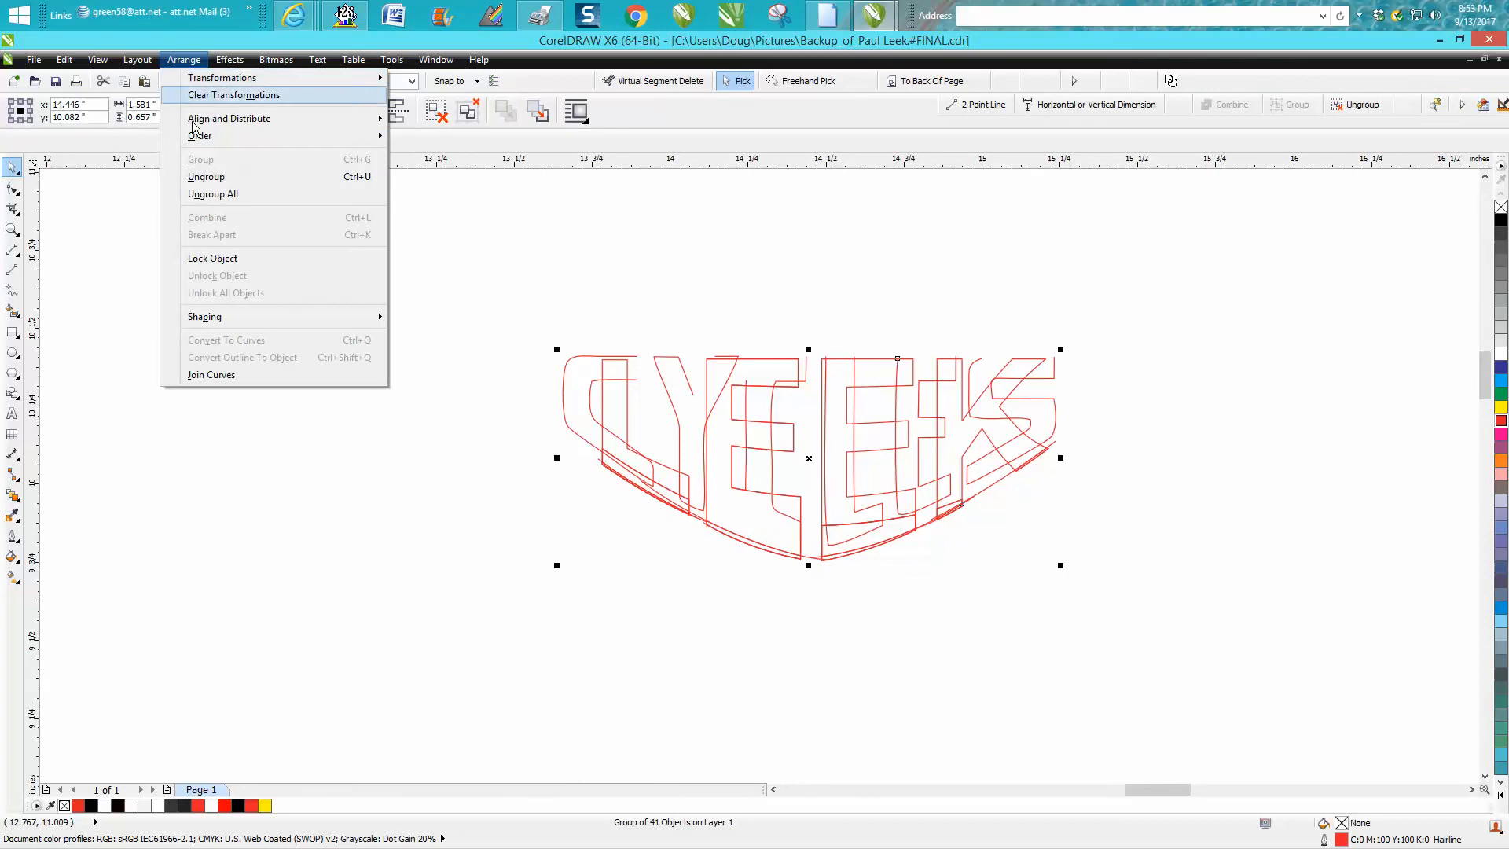
left_click(220, 180)
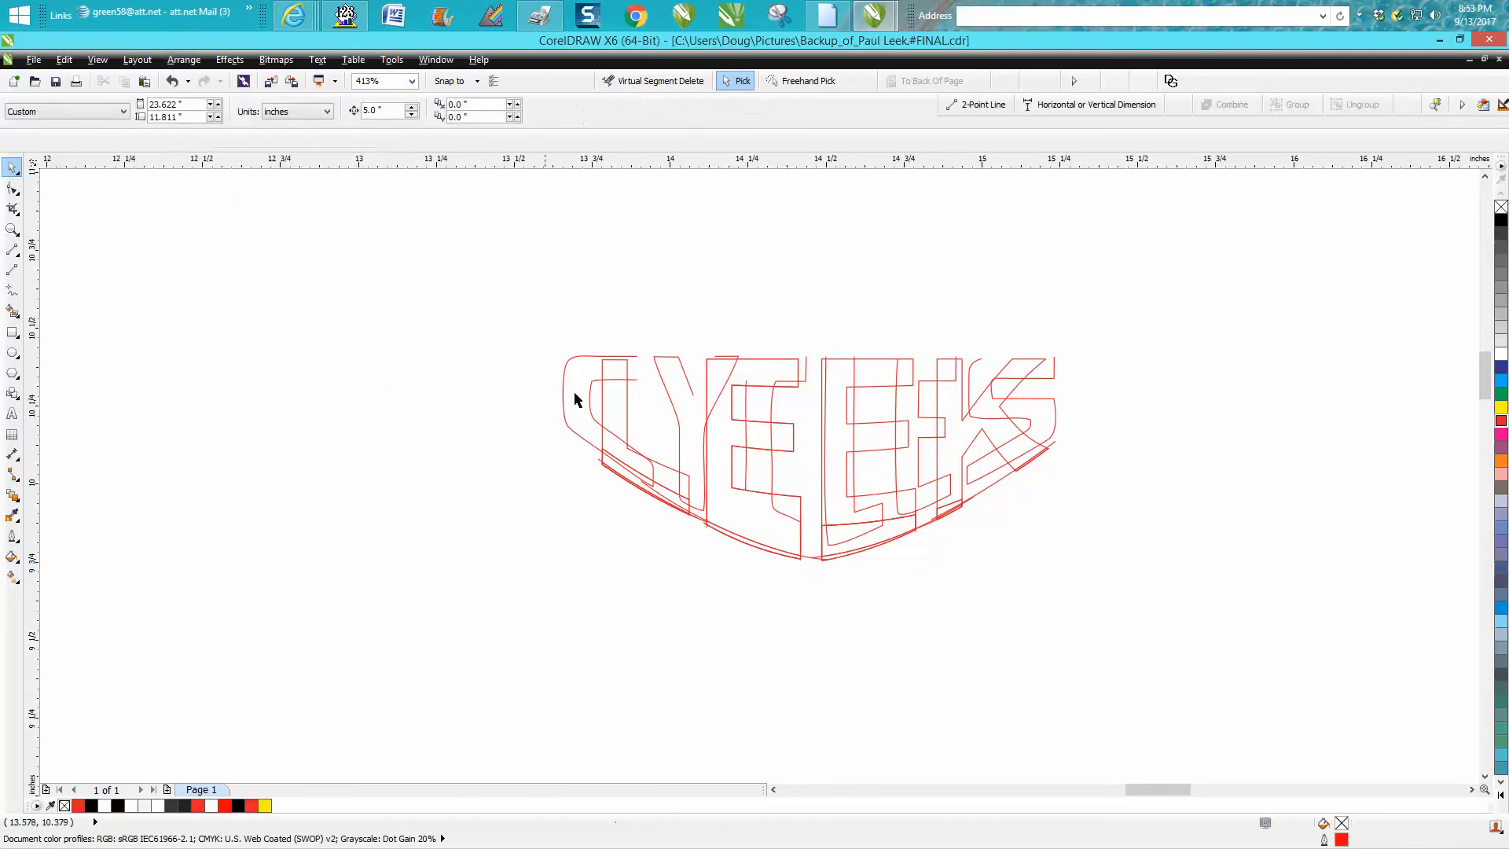
left_click(603, 397)
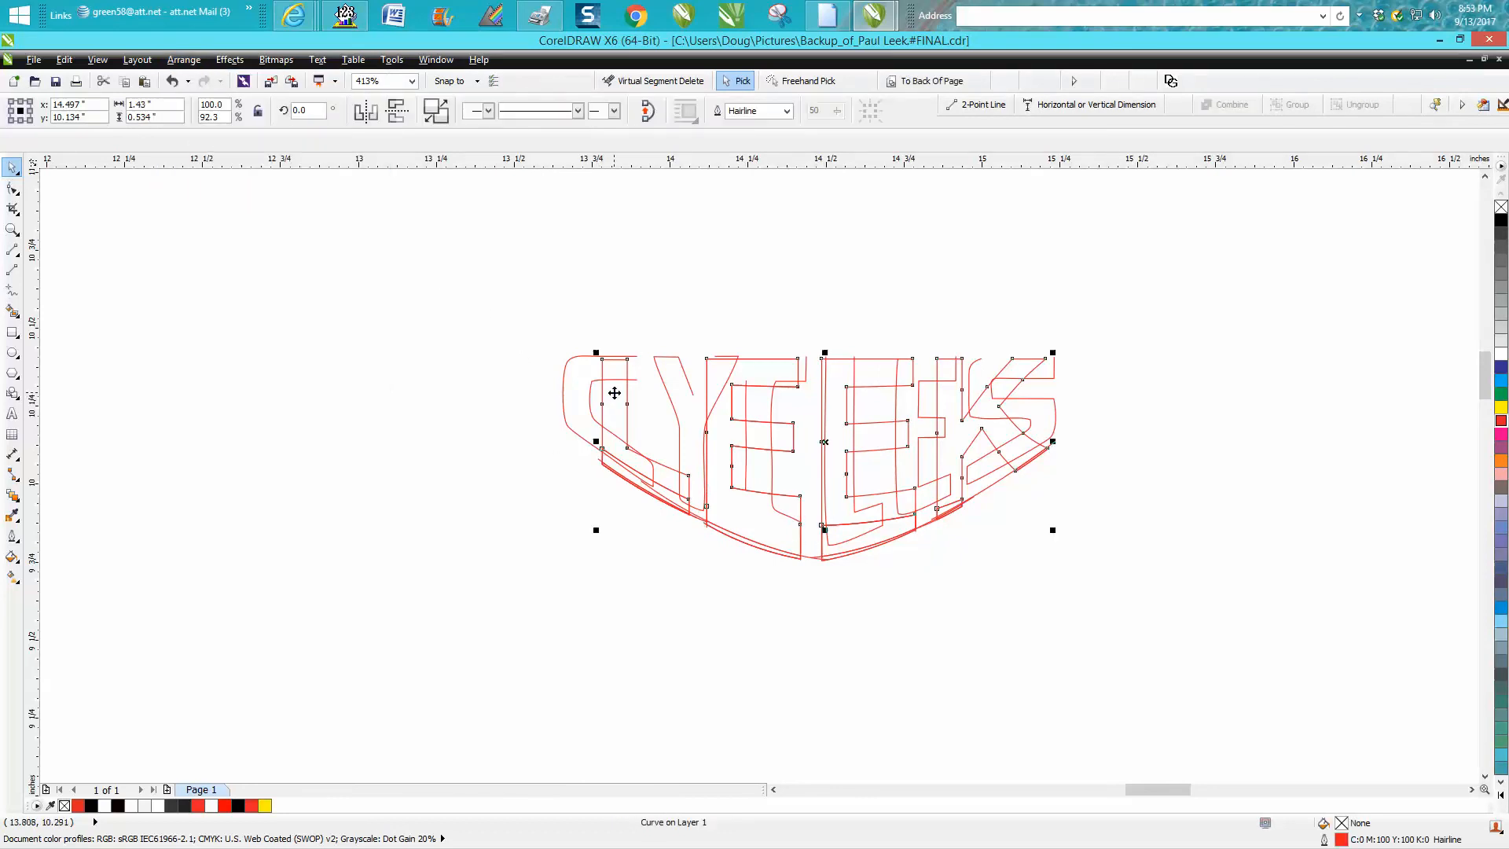
key("Delete")
scroll(636, 395, "down", 4)
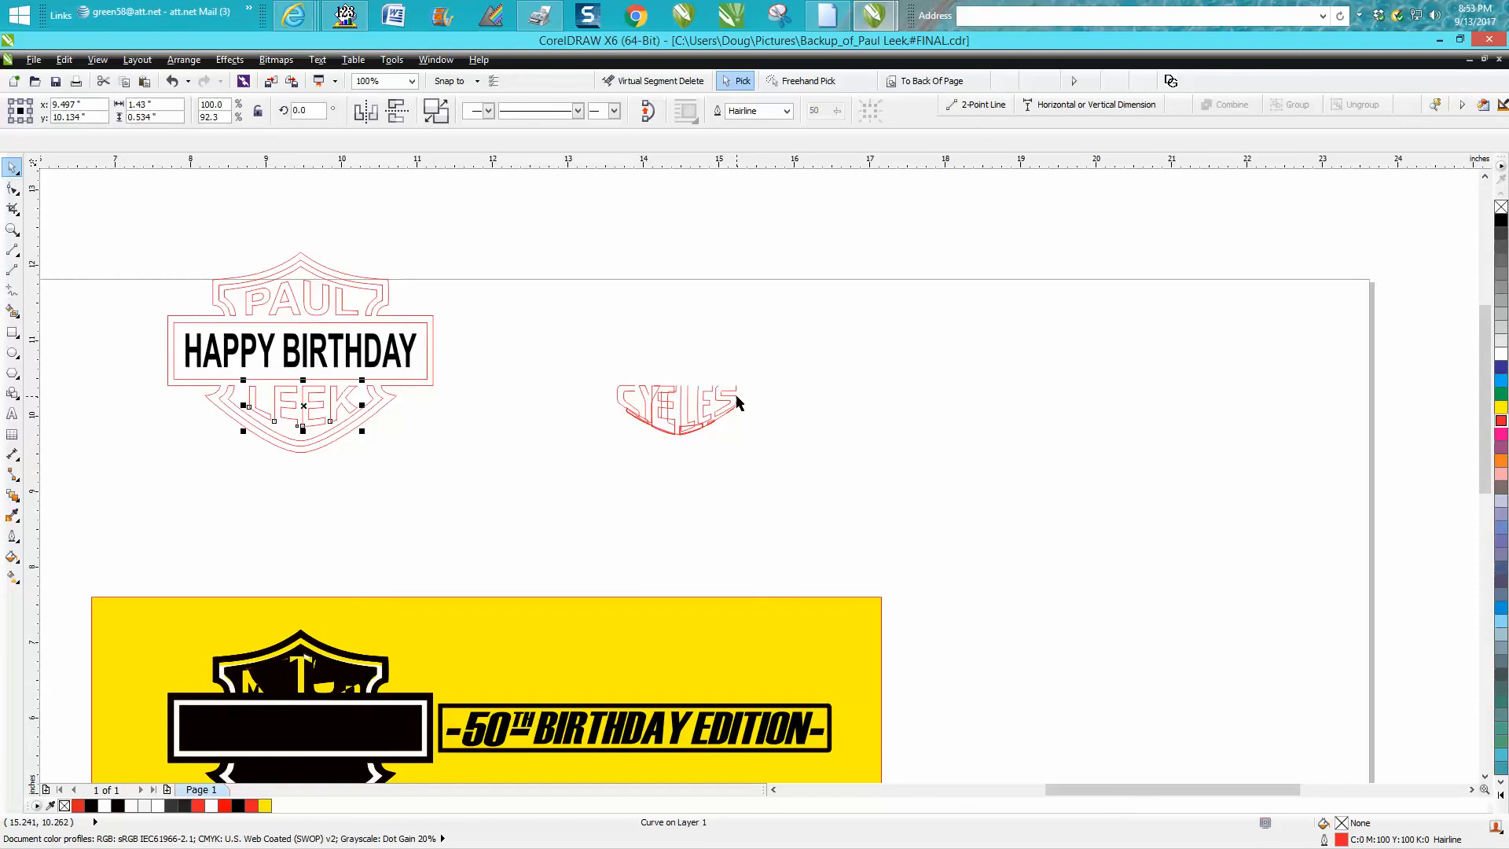
Delete the leftover lettering outlines beside the badge and close the open bottom of the surname's first E with a two-point line
left_click_drag(567, 352, 794, 464)
key("Delete")
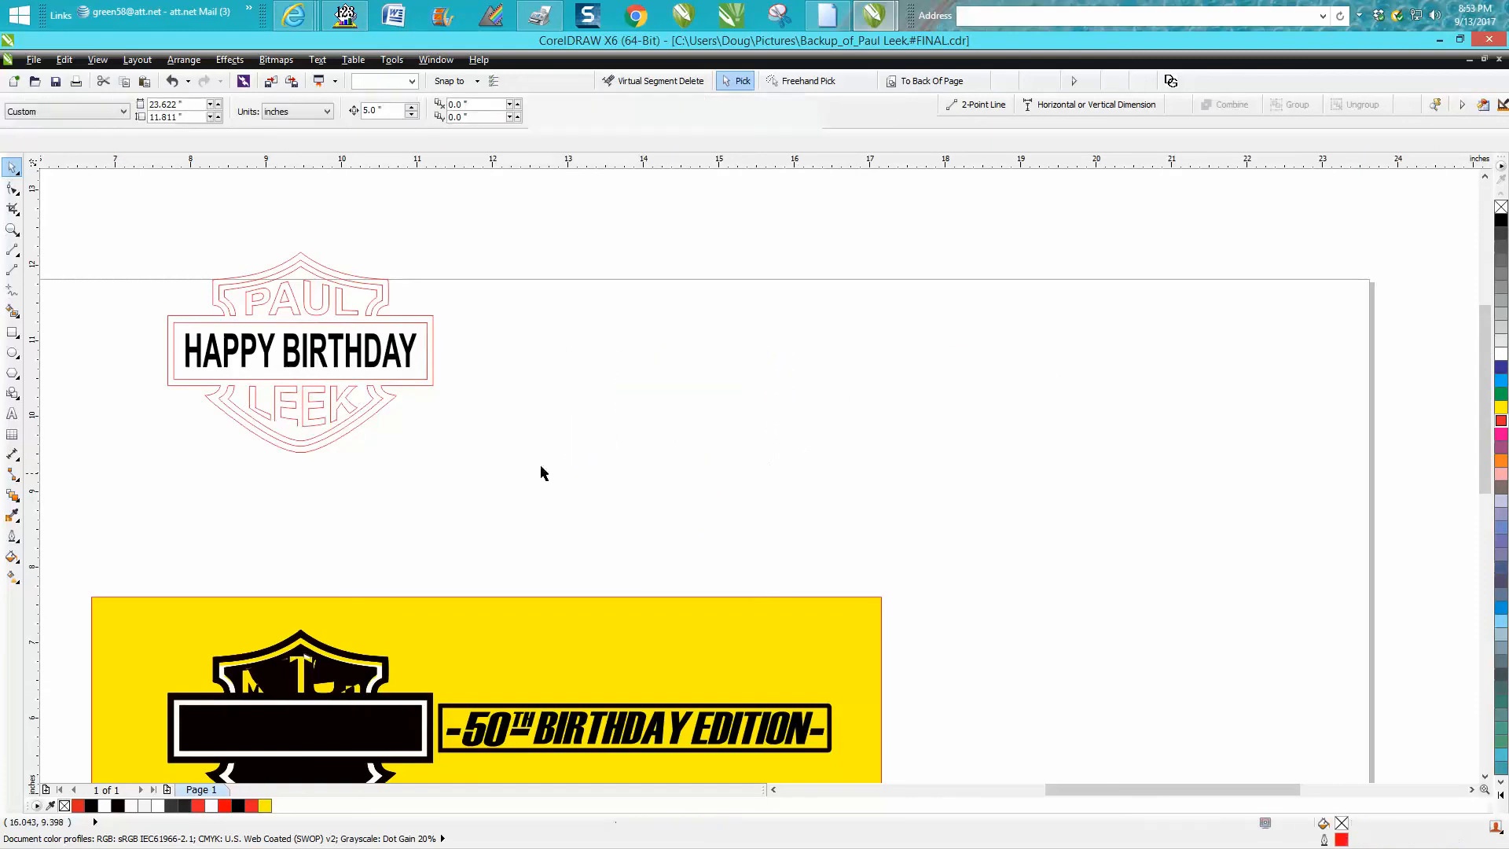
left_click(12, 233)
left_click_drag(208, 352, 492, 480)
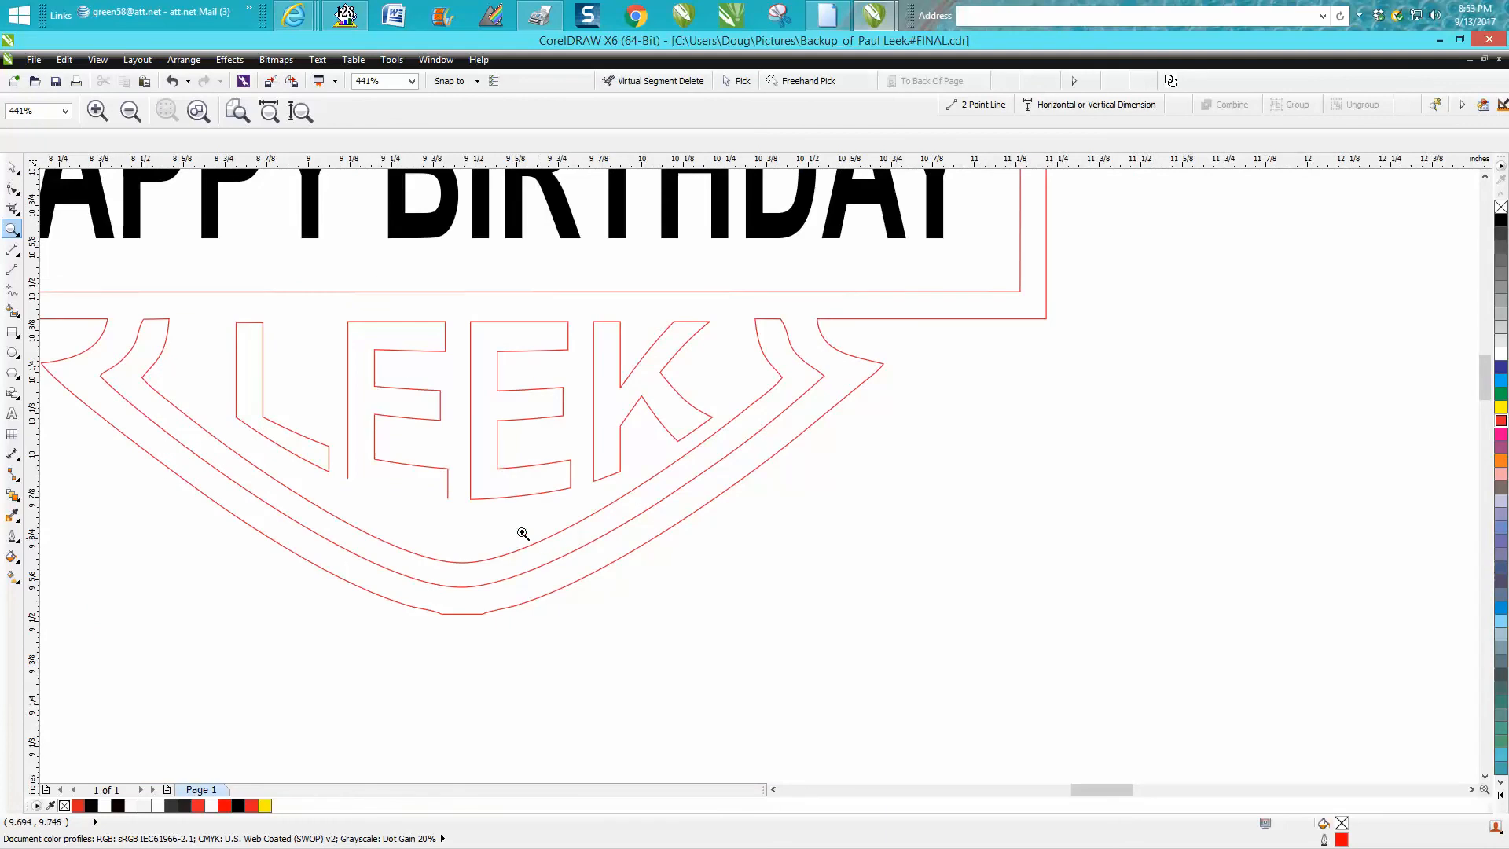
left_click(13, 269)
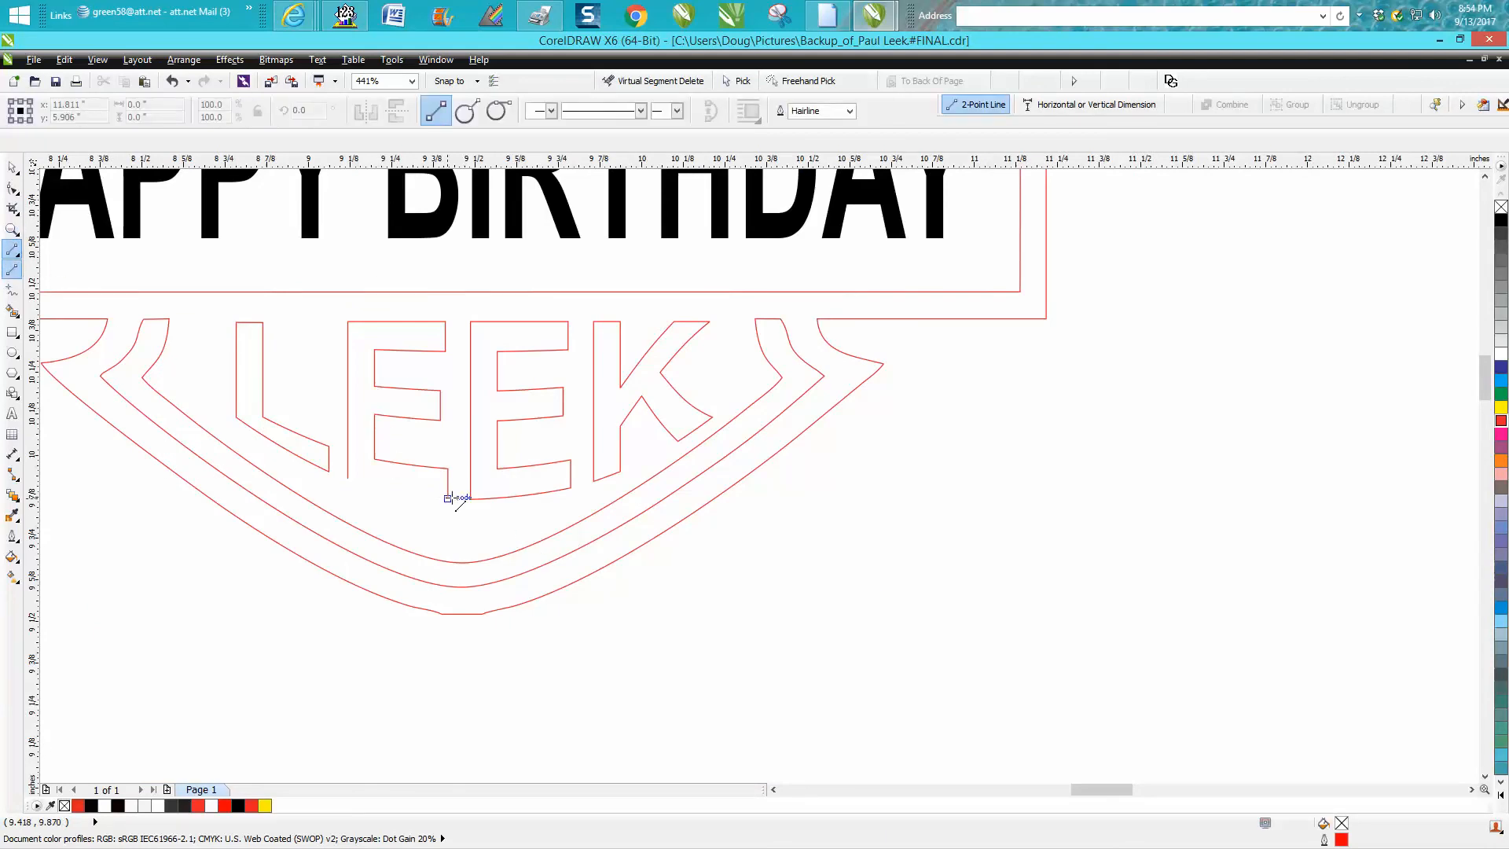
left_click_drag(448, 498, 347, 478)
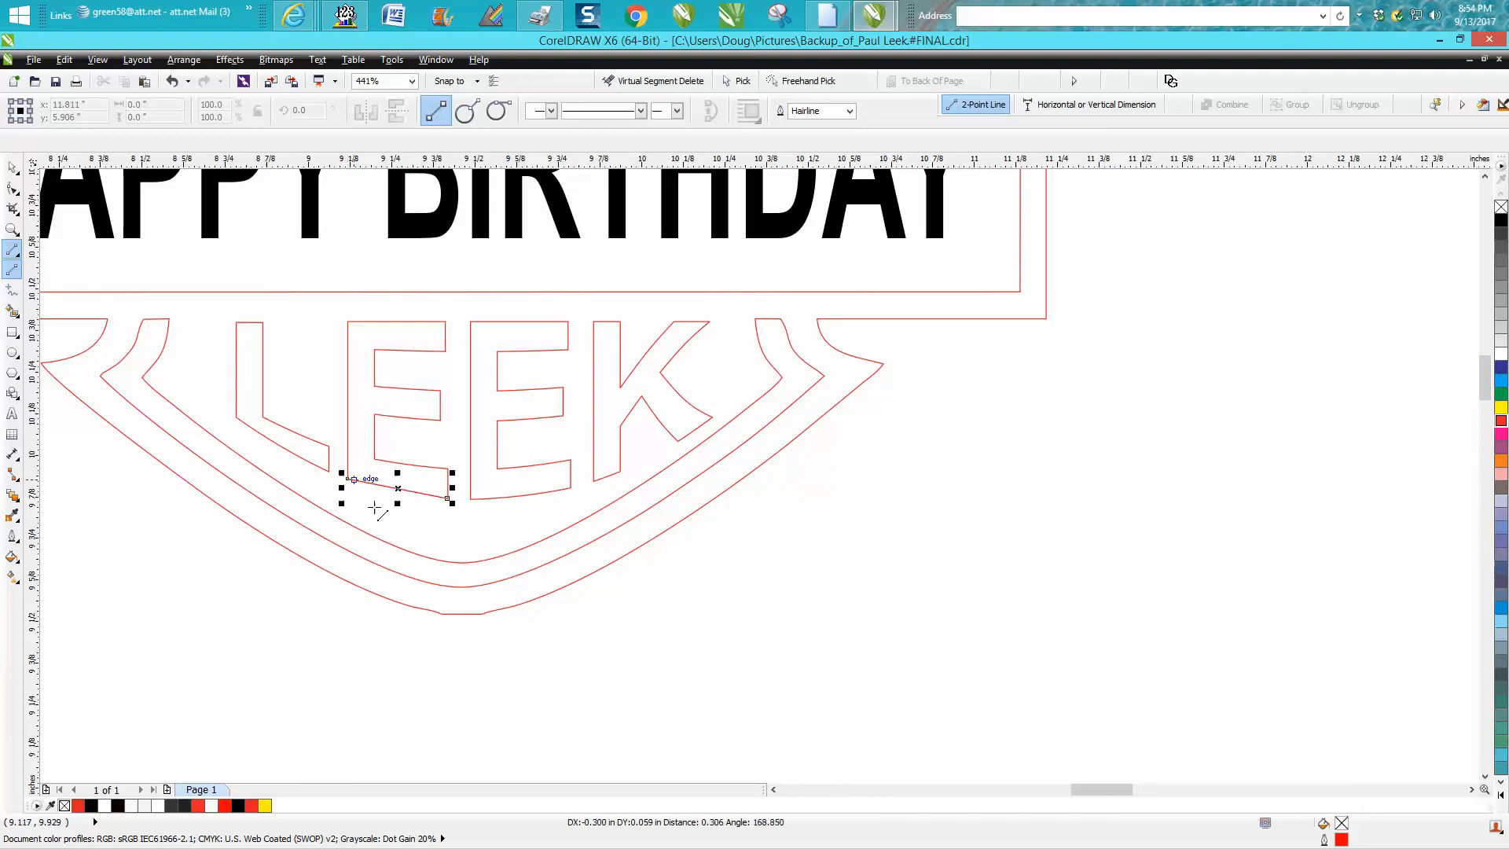
Smart Fill the badge's outer border, the inner shield around the lettering and the centre of the A with black and no outline
scroll(402, 534, "down", 3)
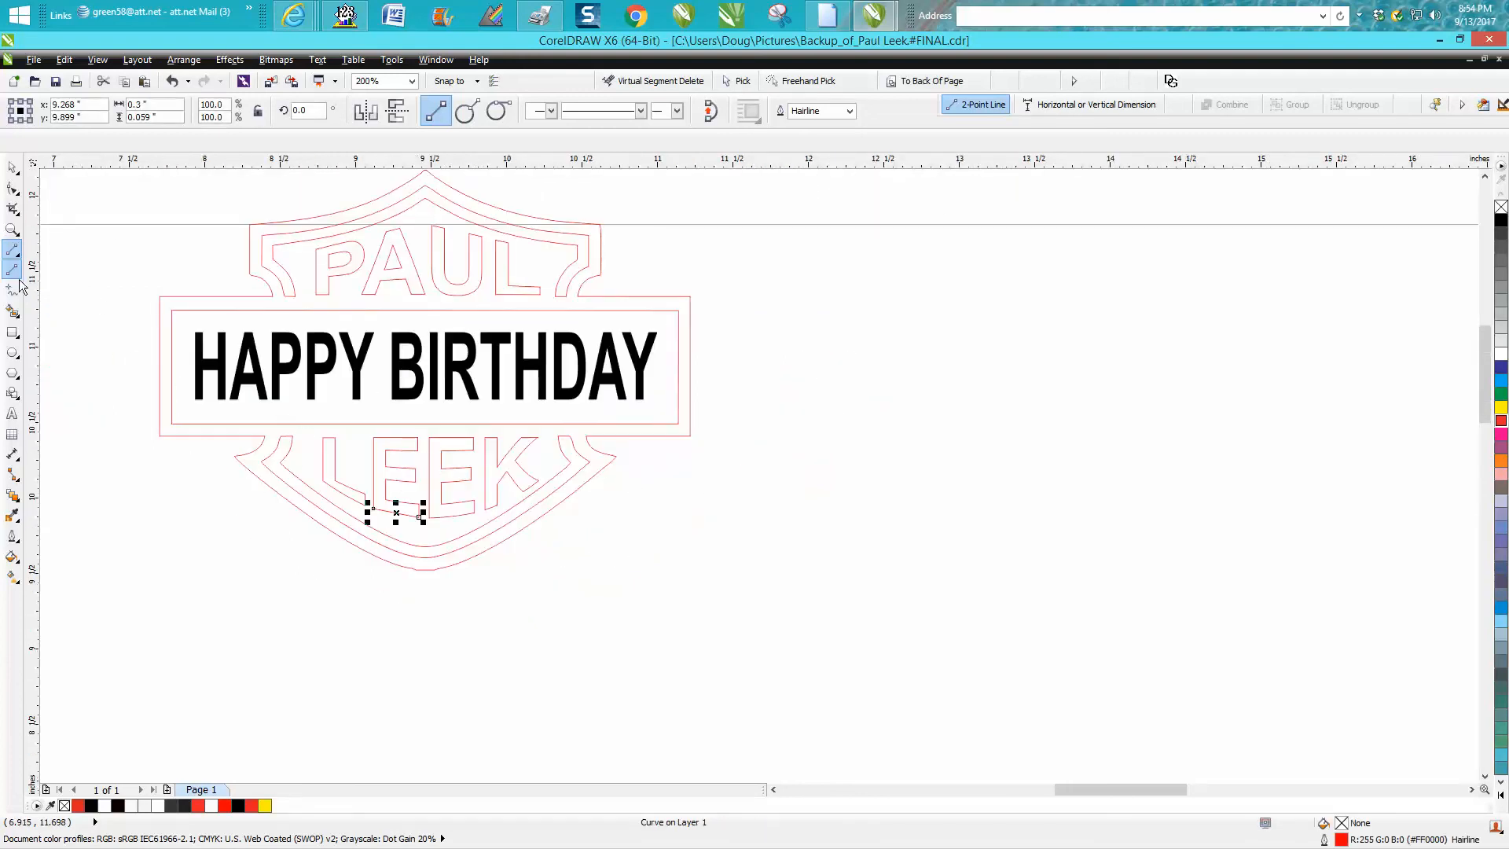
left_click(12, 311)
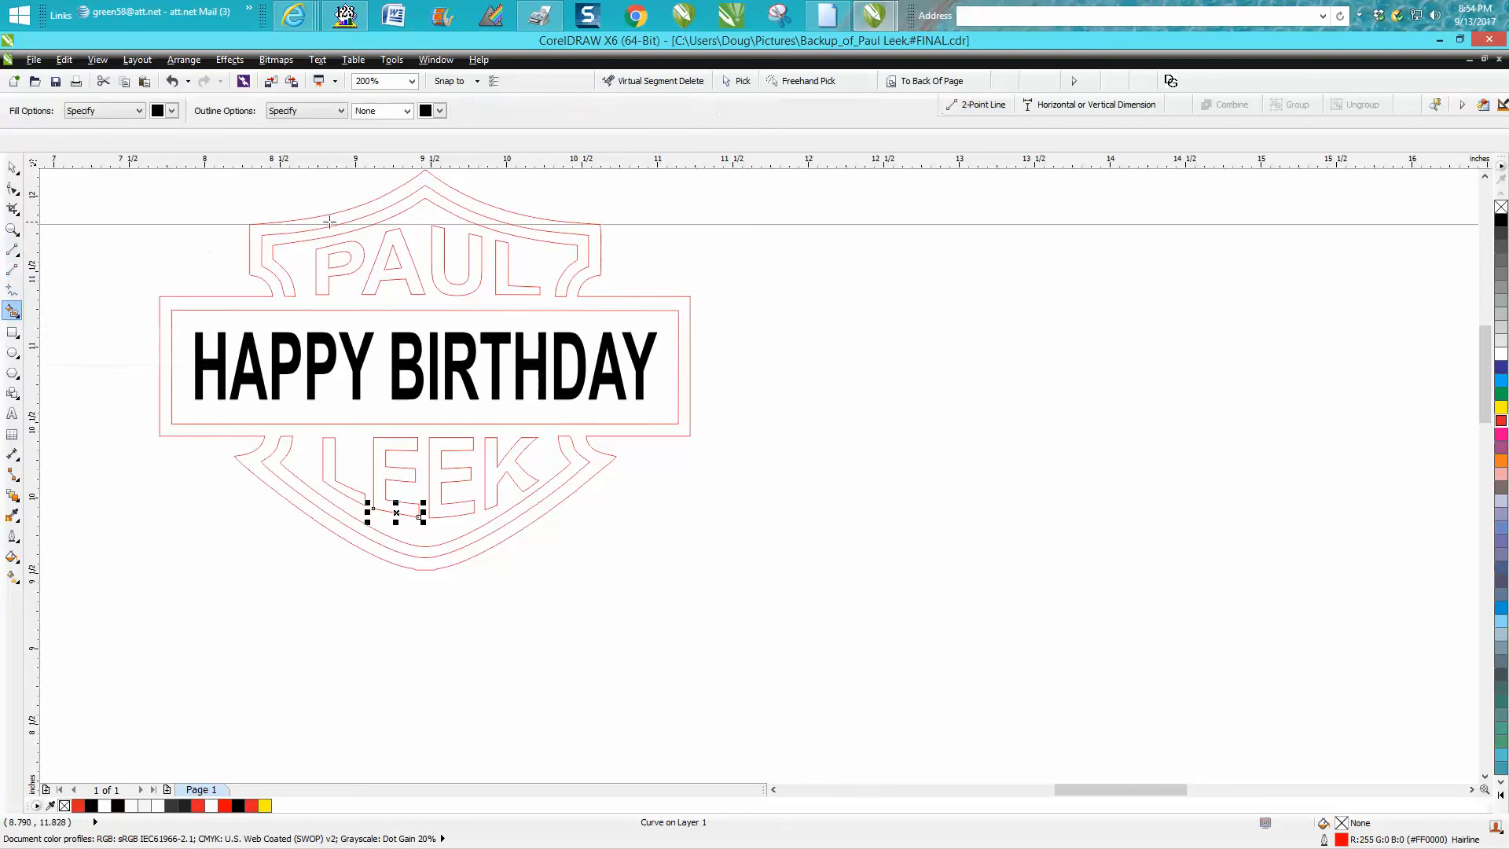
left_click(353, 213)
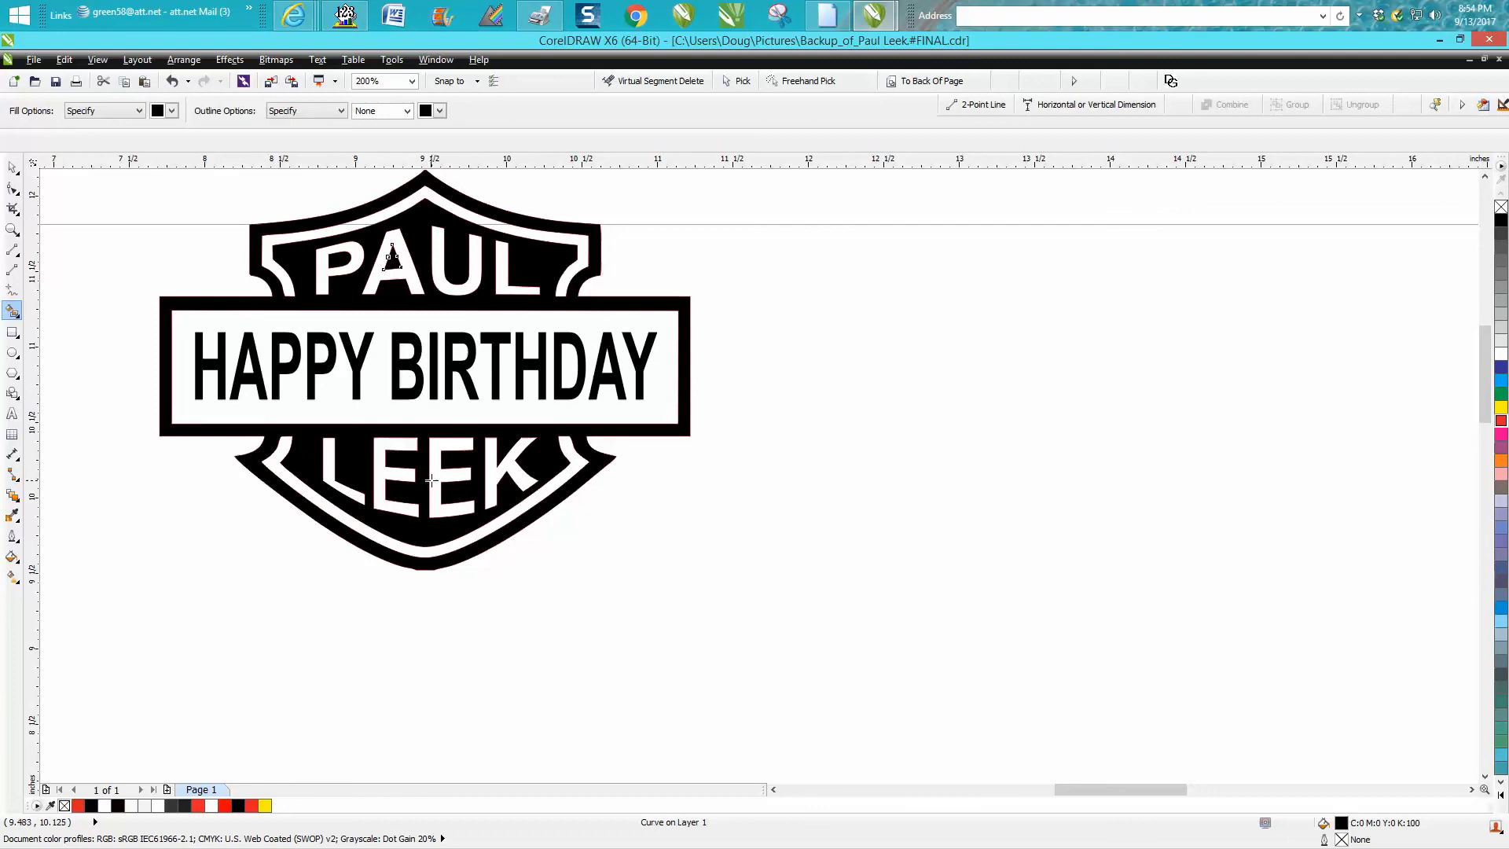
Place the yellow rectangle behind the refilled badge to test its see-through areas, and move it clear to the lower right of the badge
scroll(405, 445, "down", 2)
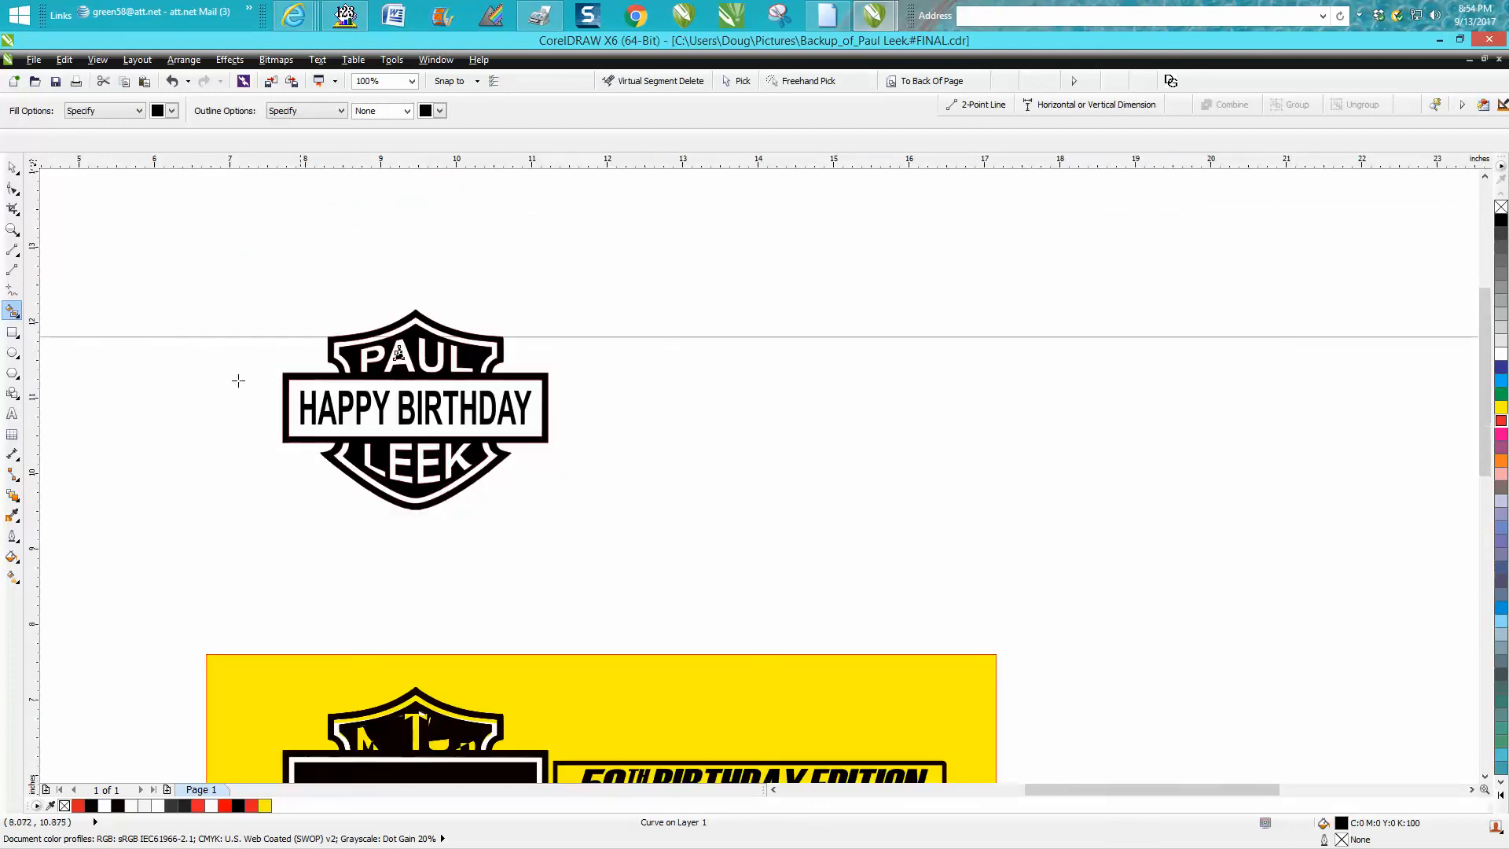
left_click(12, 168)
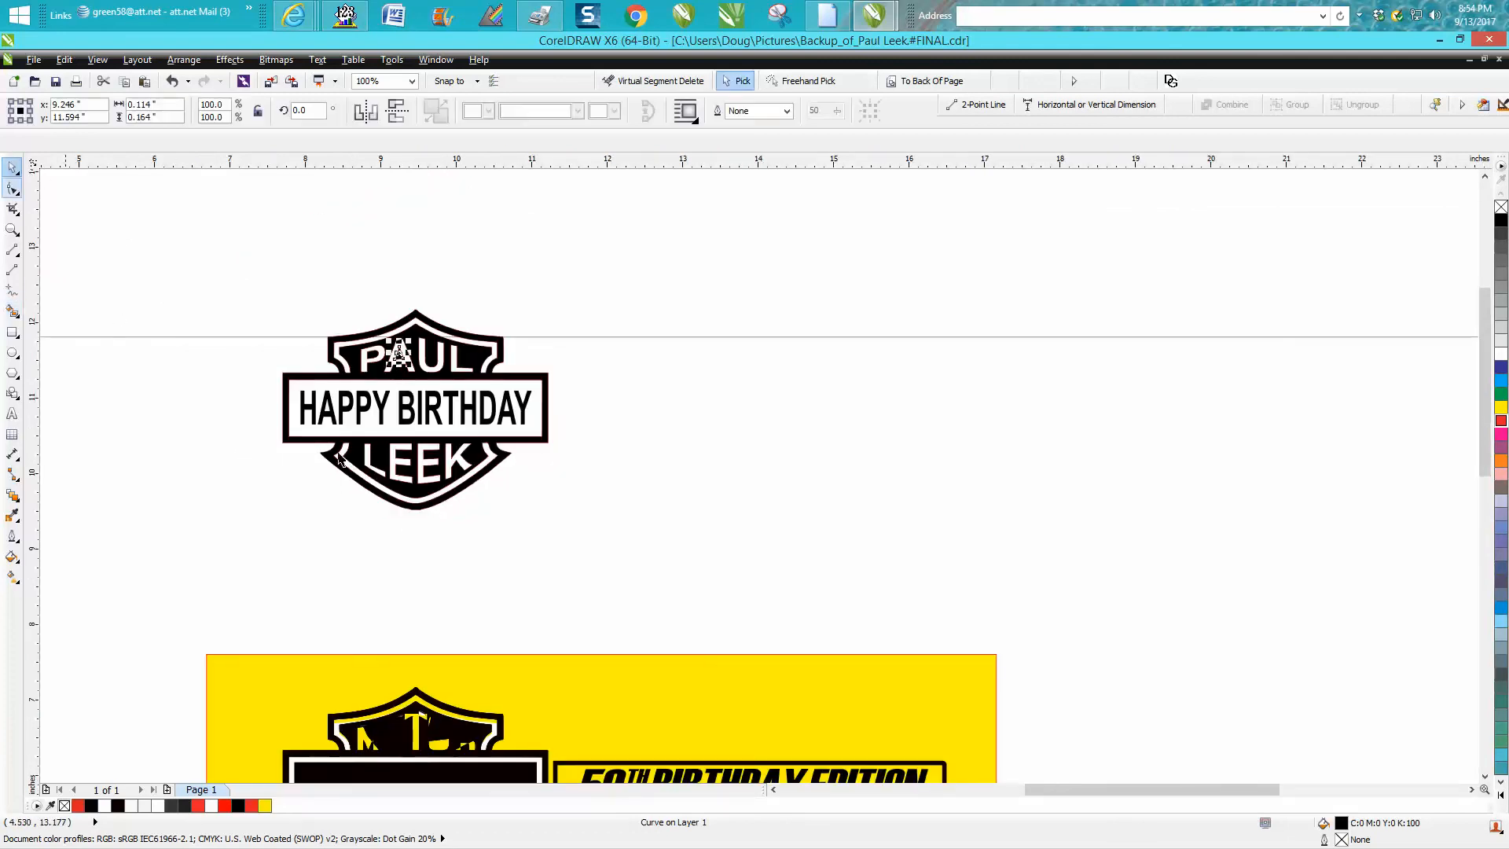
left_click_drag(658, 691, 624, 318)
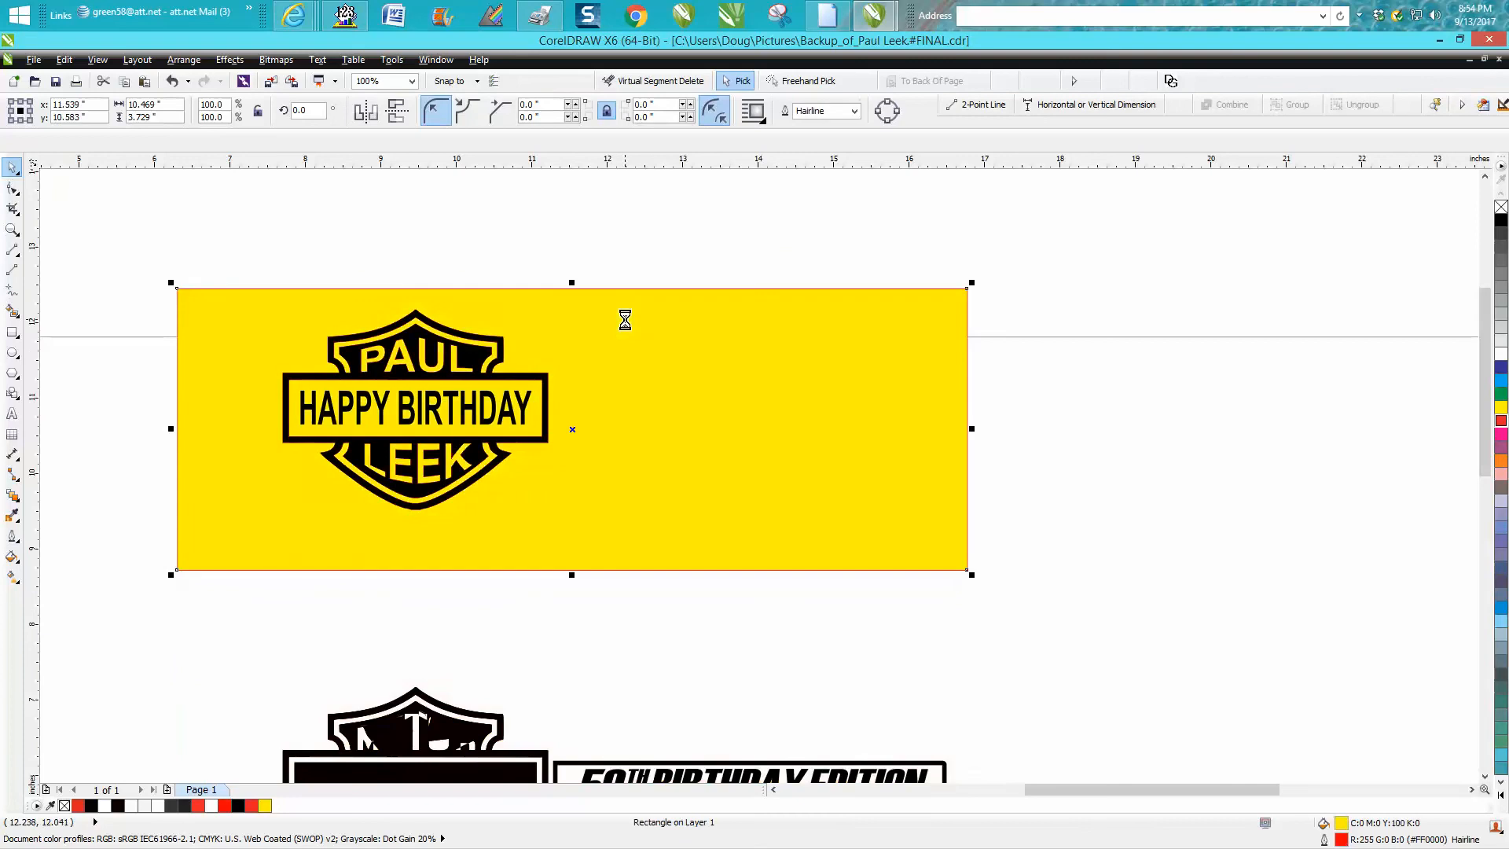
left_click_drag(640, 440, 1042, 609)
Try removing the fill from all the badge objects, undo that, and remove their outlines instead
left_click_drag(242, 270, 606, 565)
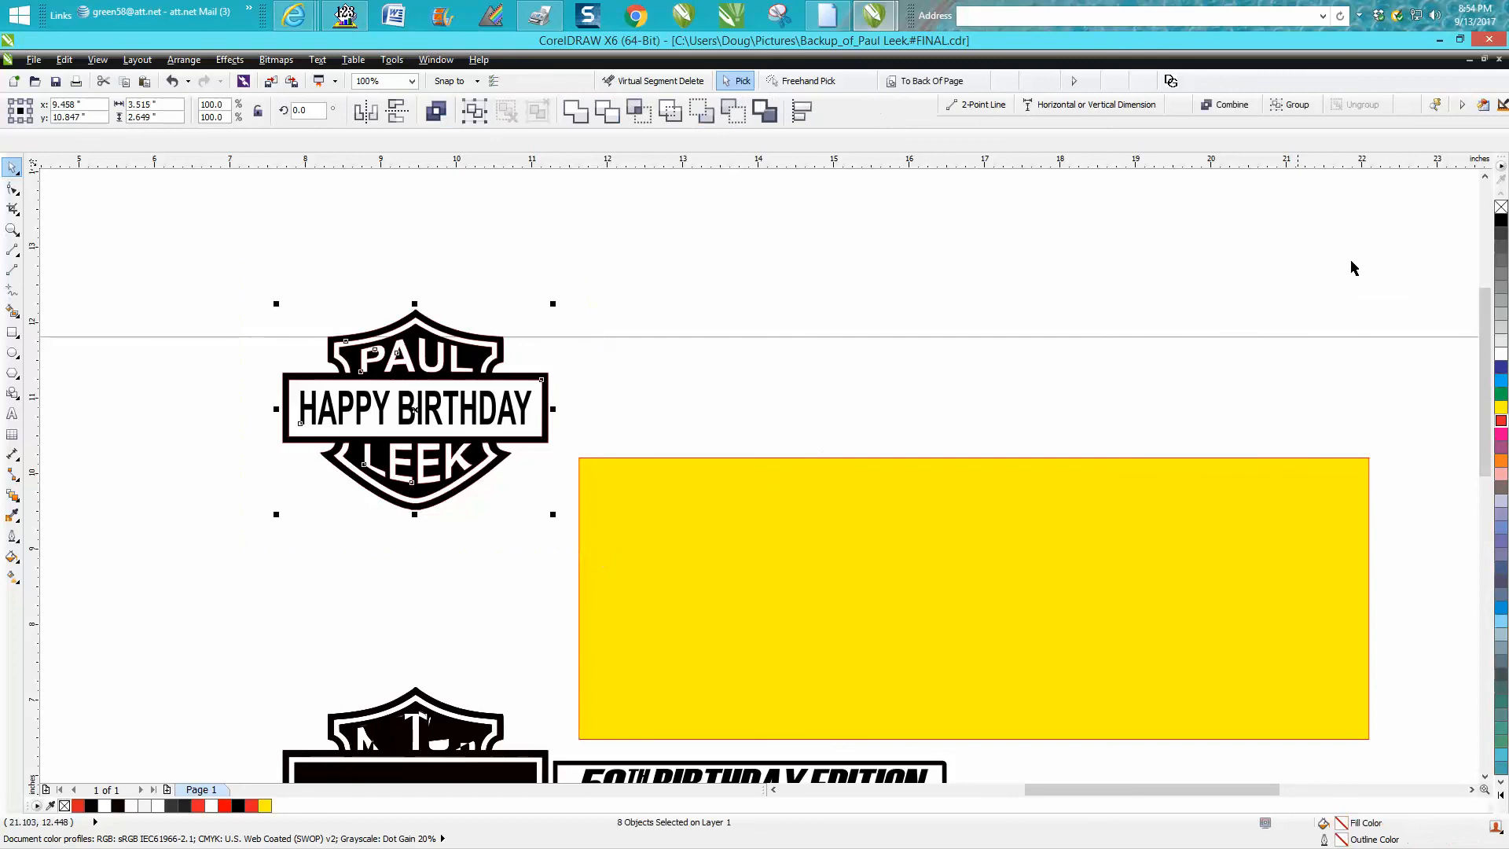
left_click(1502, 207)
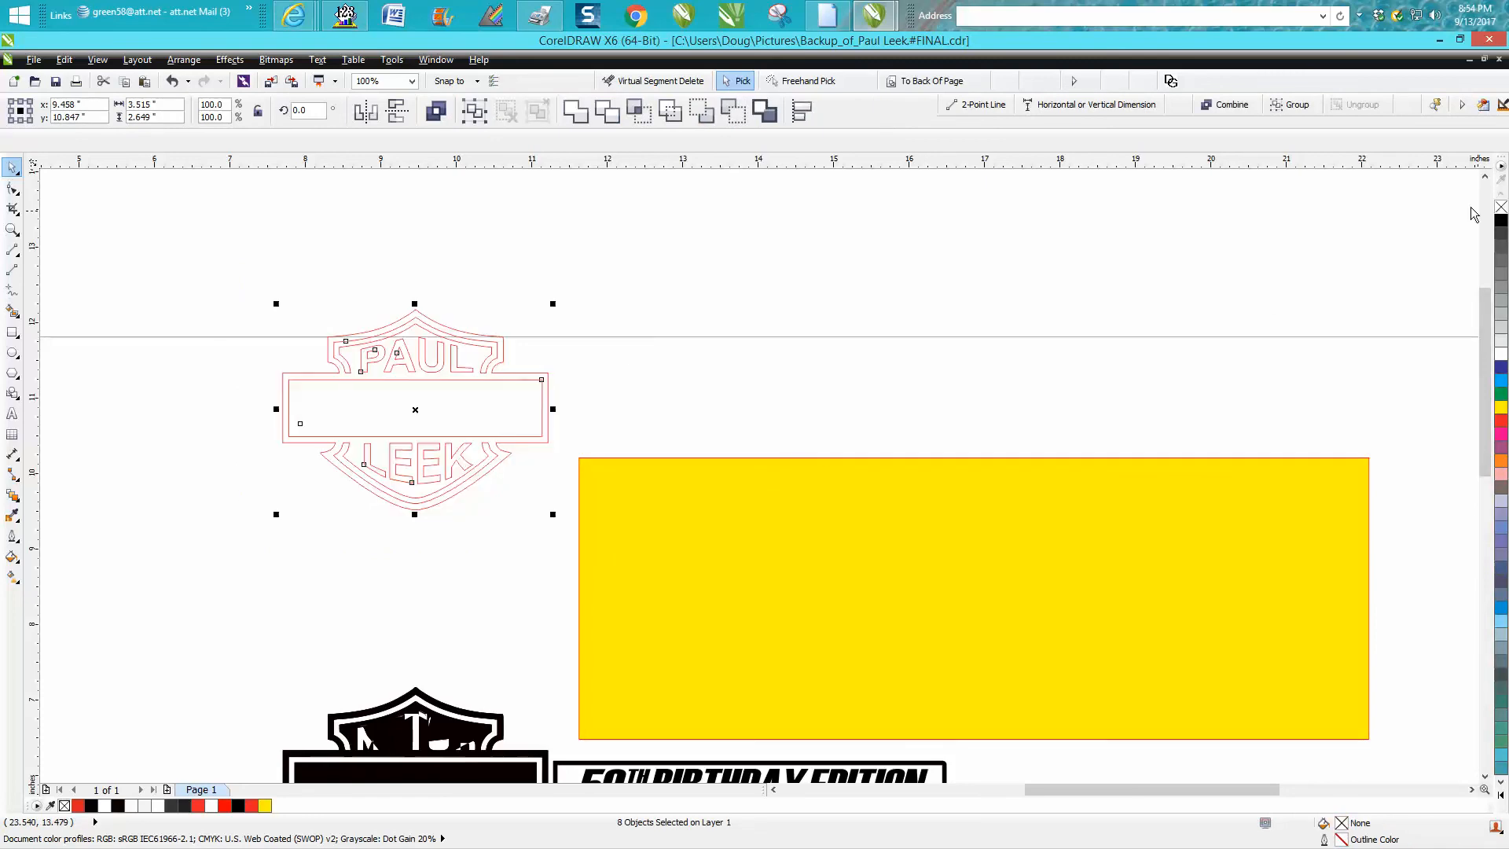
left_click(171, 81)
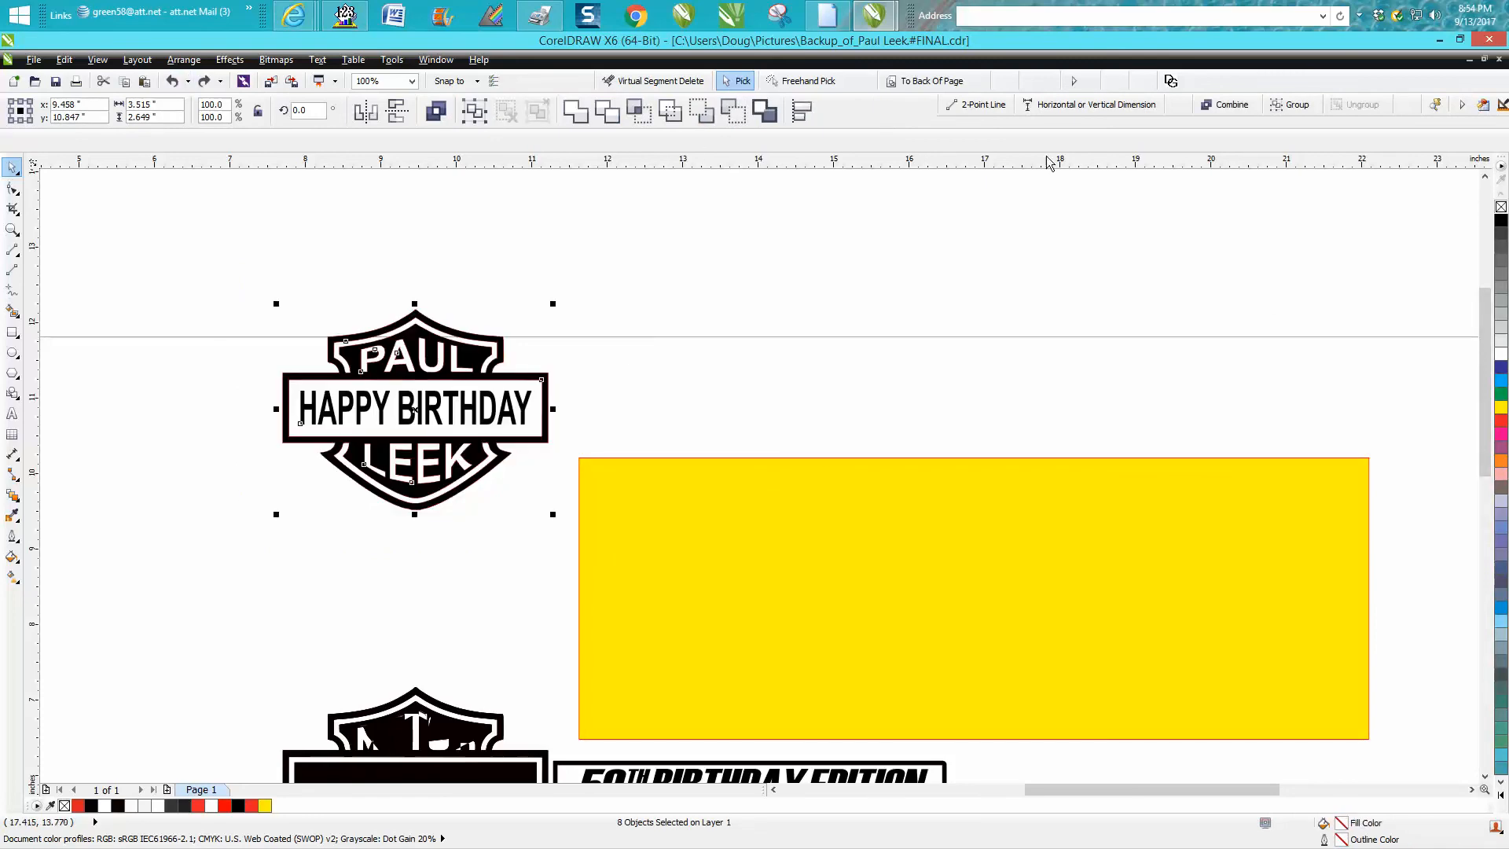
right_click(1502, 208)
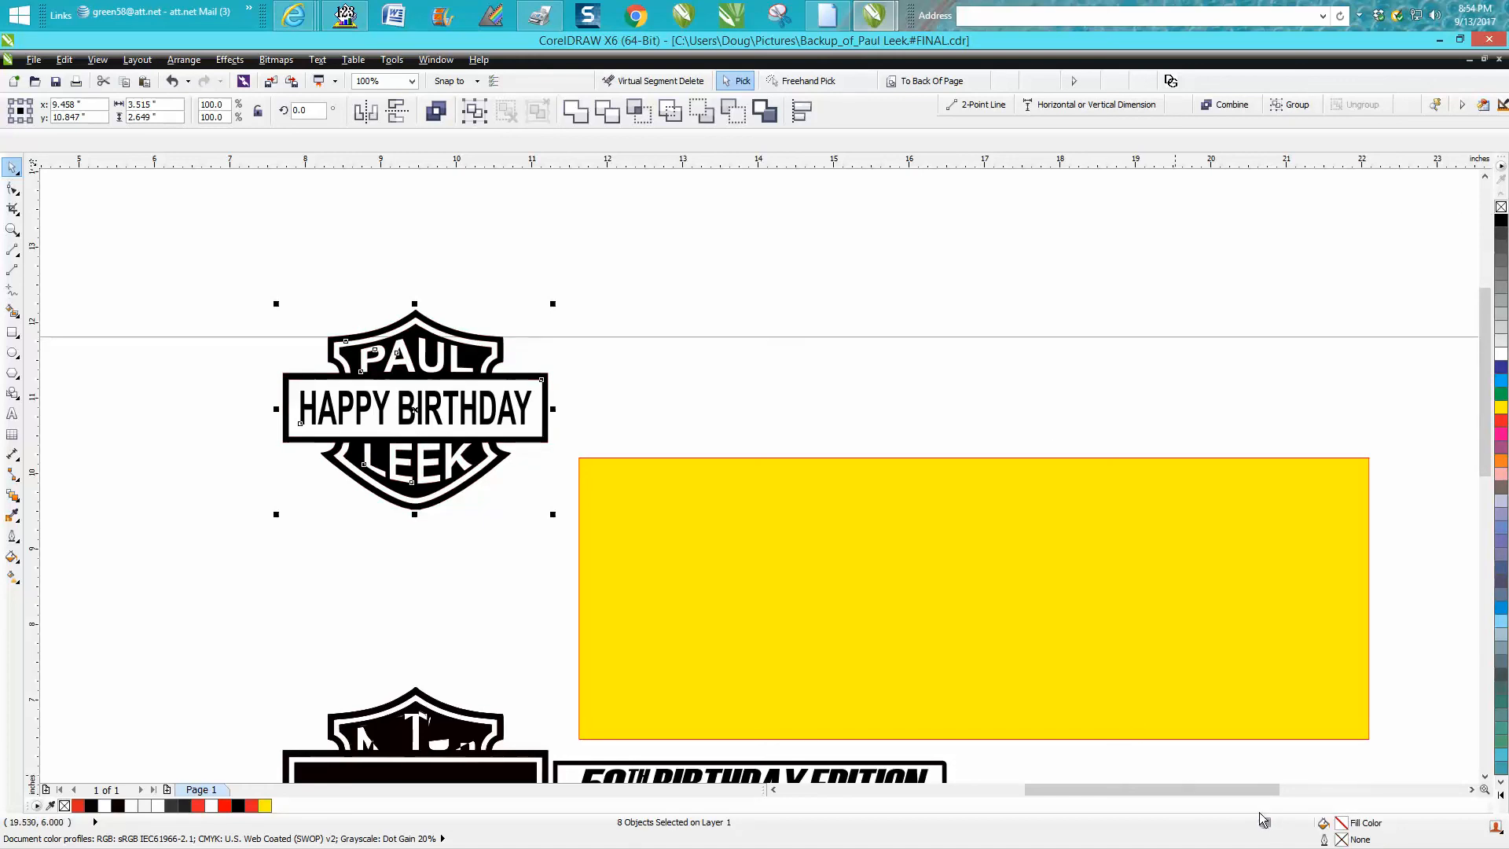
Delete all parts of the old black badge beside the 50th Birthday Edition banner, keeping the banner
scroll(833, 621, "down", 2)
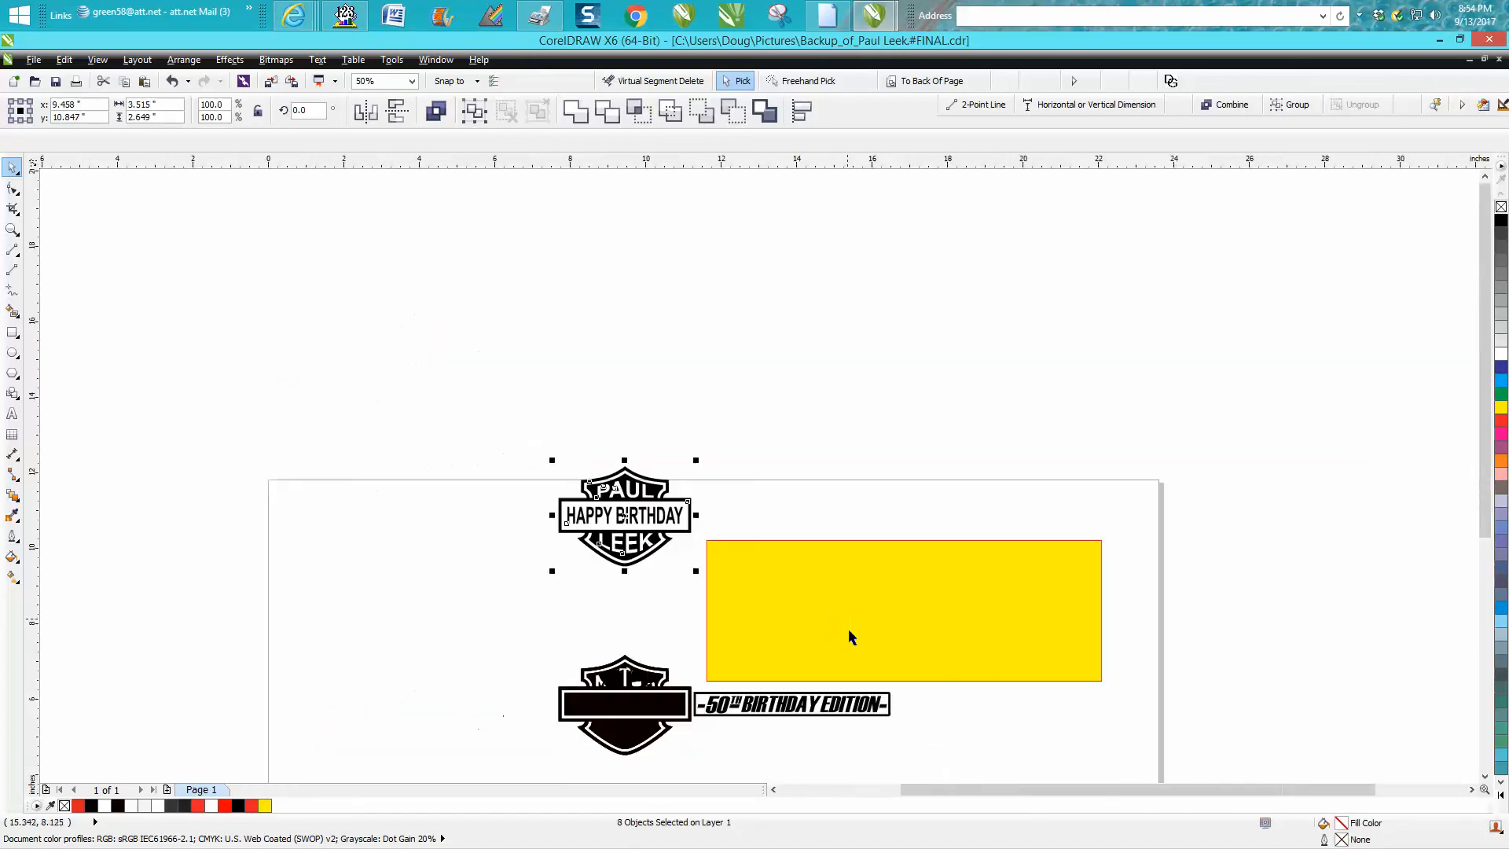
left_click_drag(537, 644, 700, 748)
key("Delete")
left_click_drag(542, 629, 700, 774)
key("Delete")
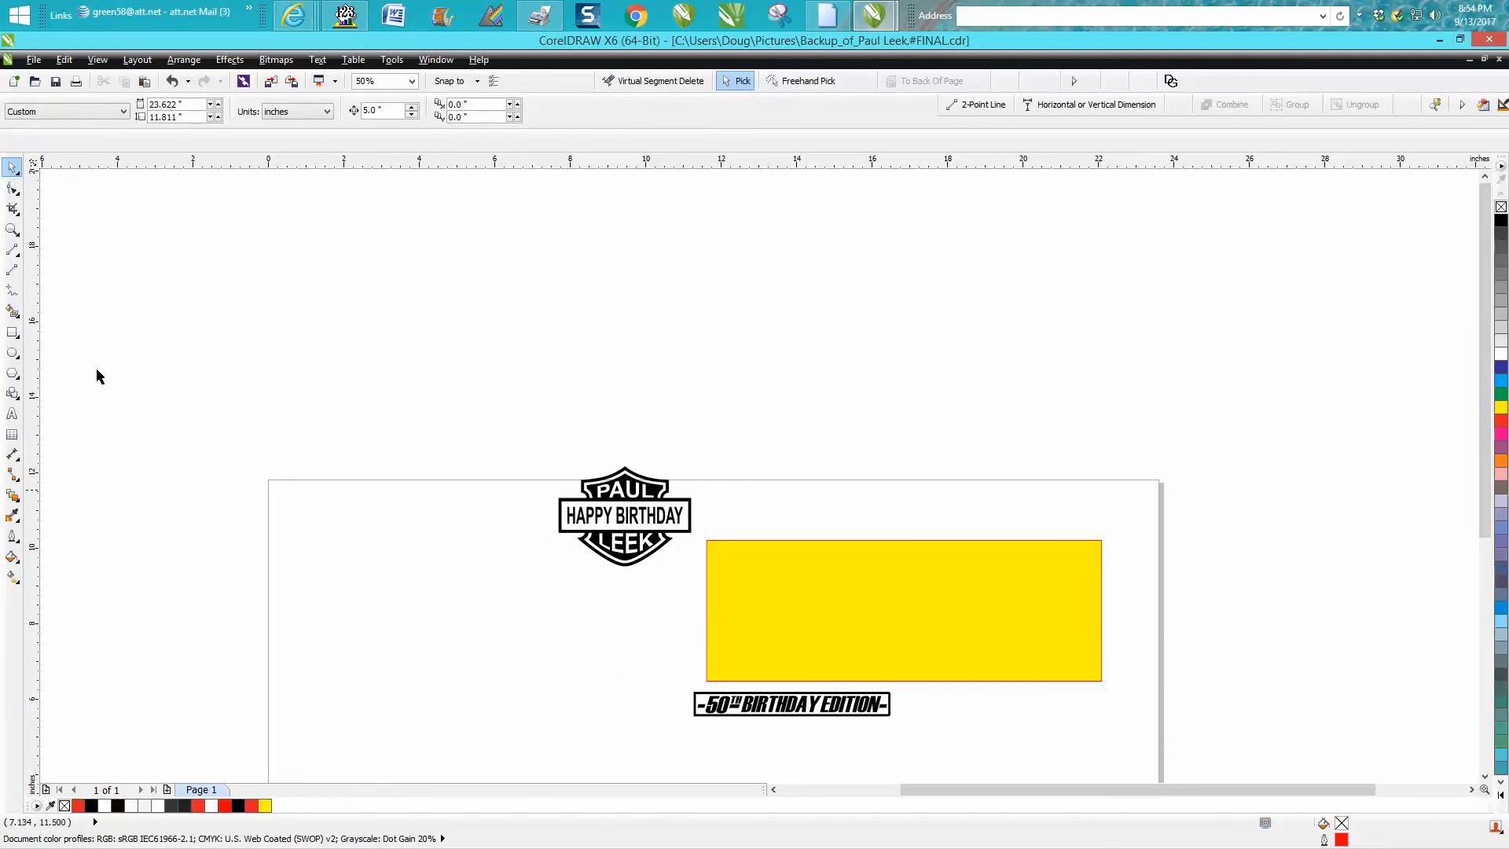
left_click(12, 228)
left_click_drag(461, 418, 772, 613)
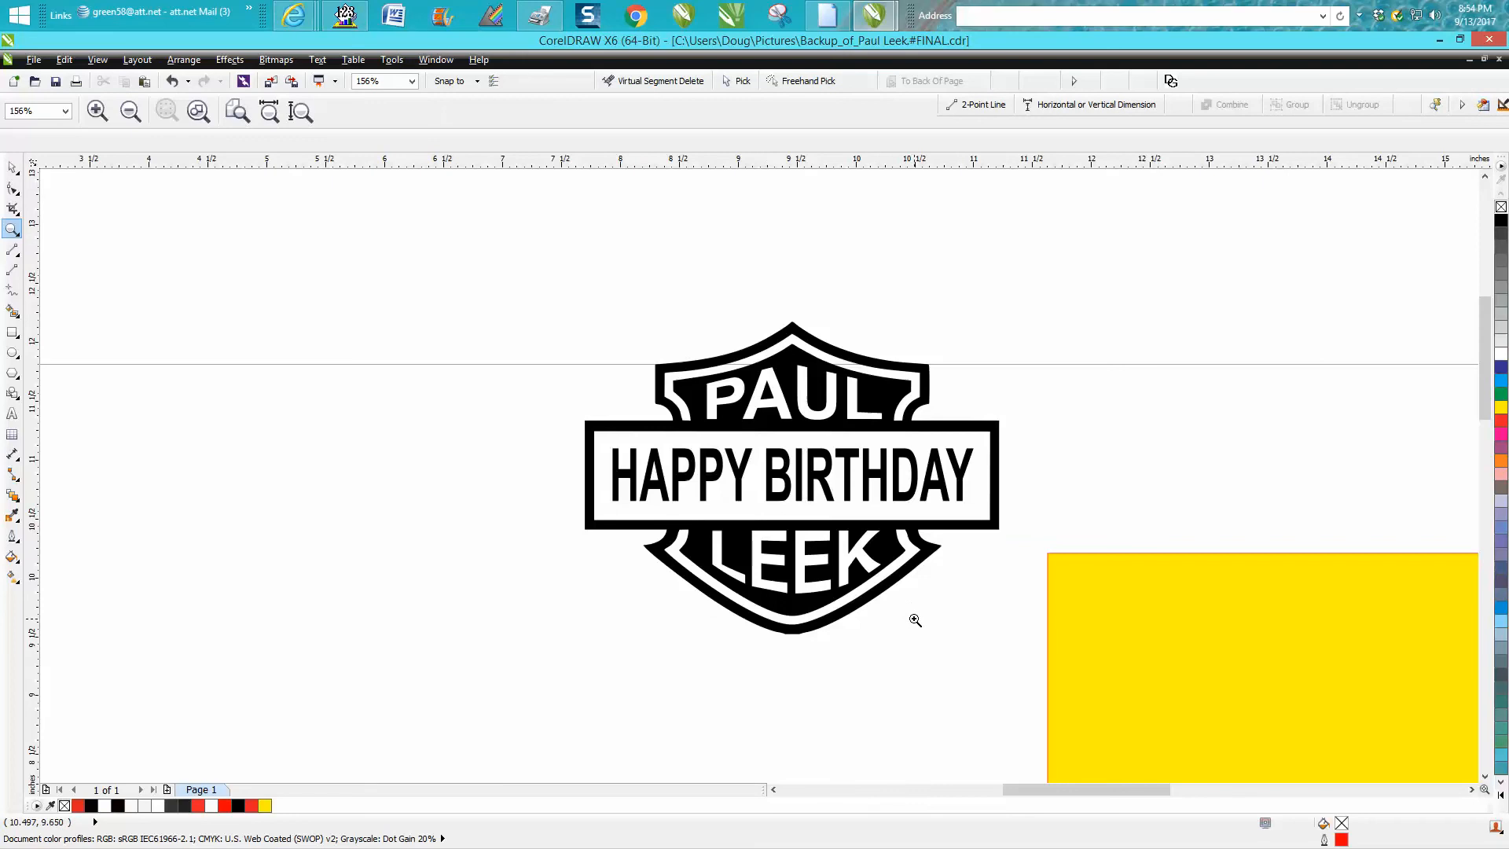